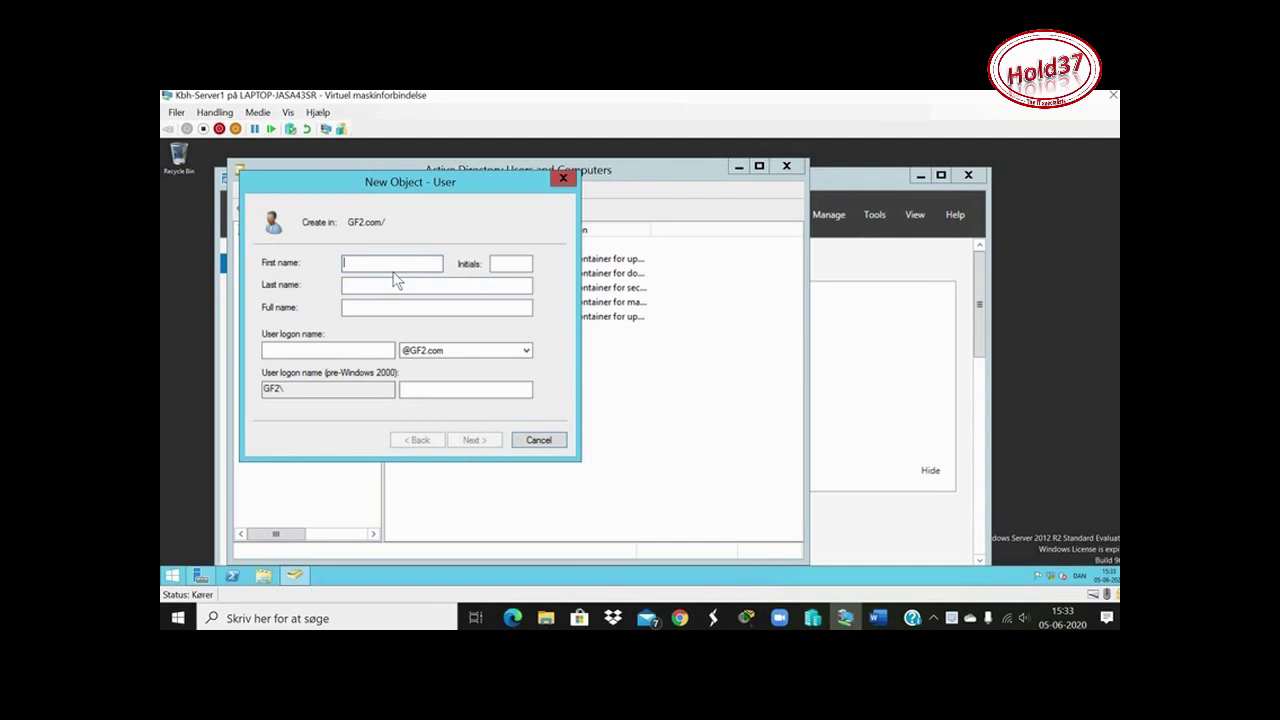
# Add the director's last name and logon name, leave Initials empty, and go to the password page
pyautogui.click(503, 263)
pyautogui.write('Mr')
pyautogui.click(415, 289)
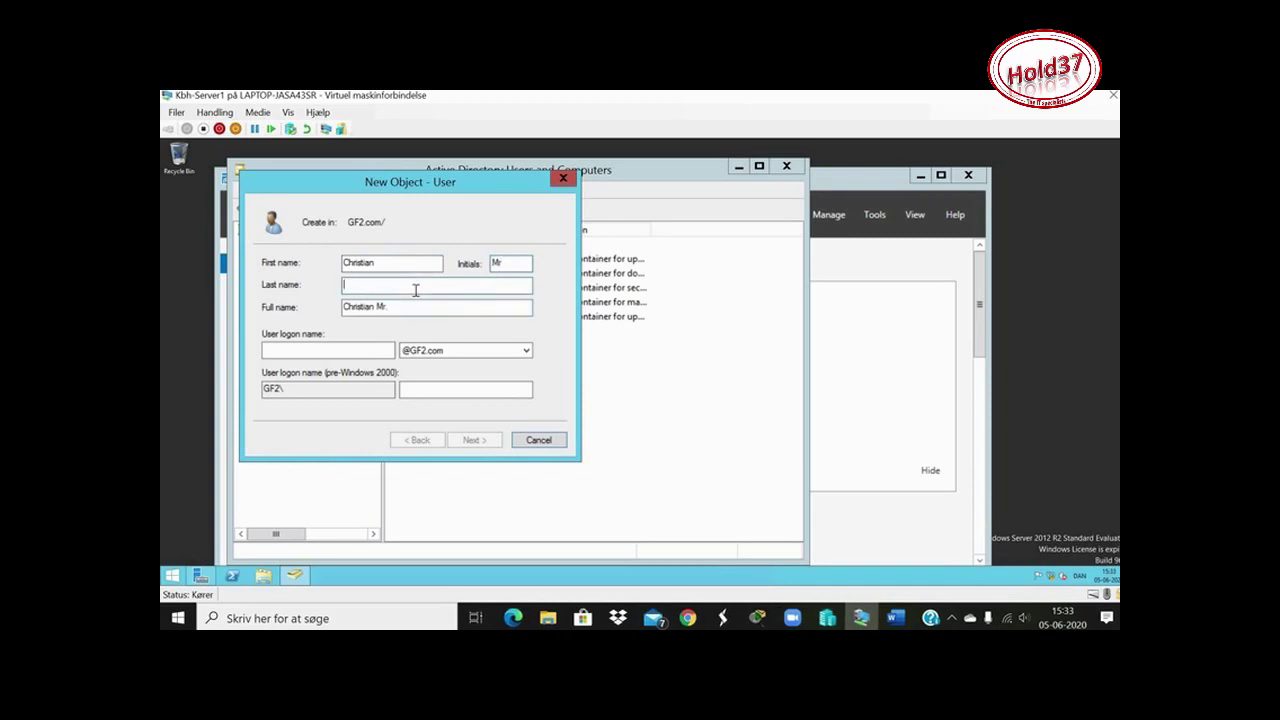
pyautogui.click(510, 264)
pyautogui.press('BackSpace')
pyautogui.press('BackSpace')
pyautogui.click(323, 349)
pyautogui.write('cmø')
pyautogui.click(483, 439)
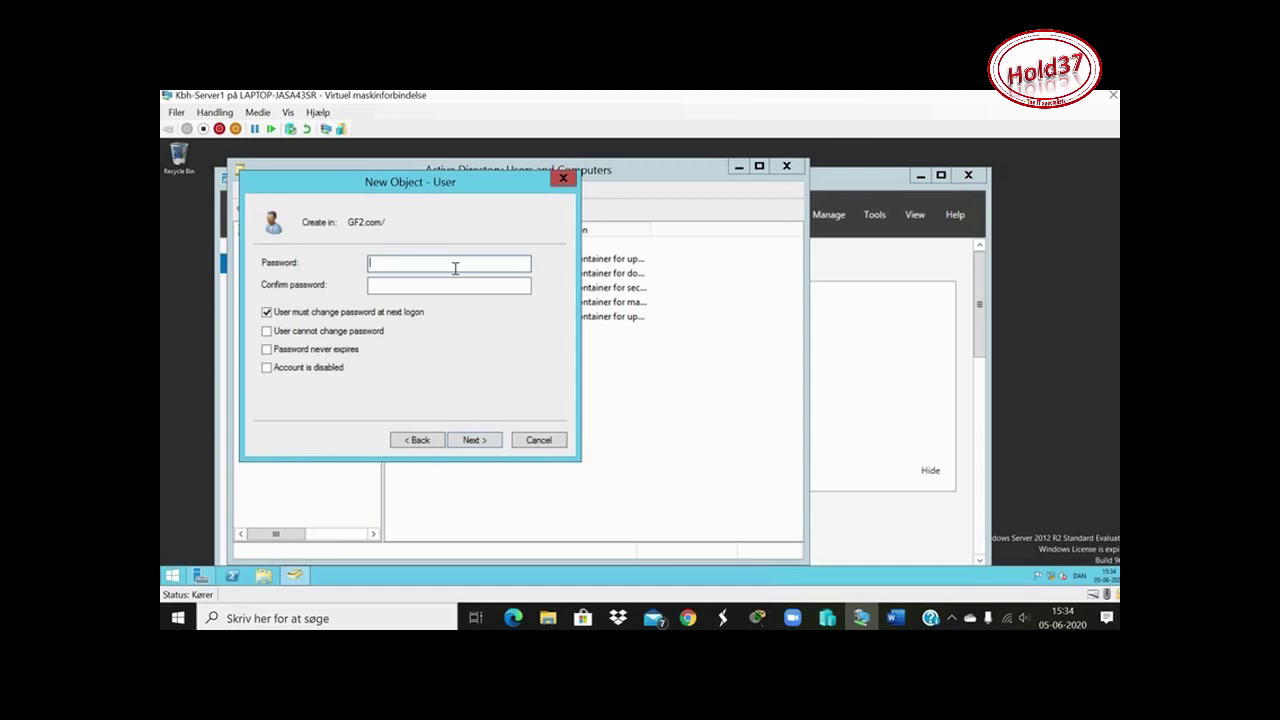
# Enter and confirm the initial password, then bring the Word exam document forward
pyautogui.write('***')
pyautogui.press('BackSpace')
pyautogui.press('BackSpace')
pyautogui.press('BackSpace')
pyautogui.write('**********')
pyautogui.click(393, 288)
pyautogui.write('***********')
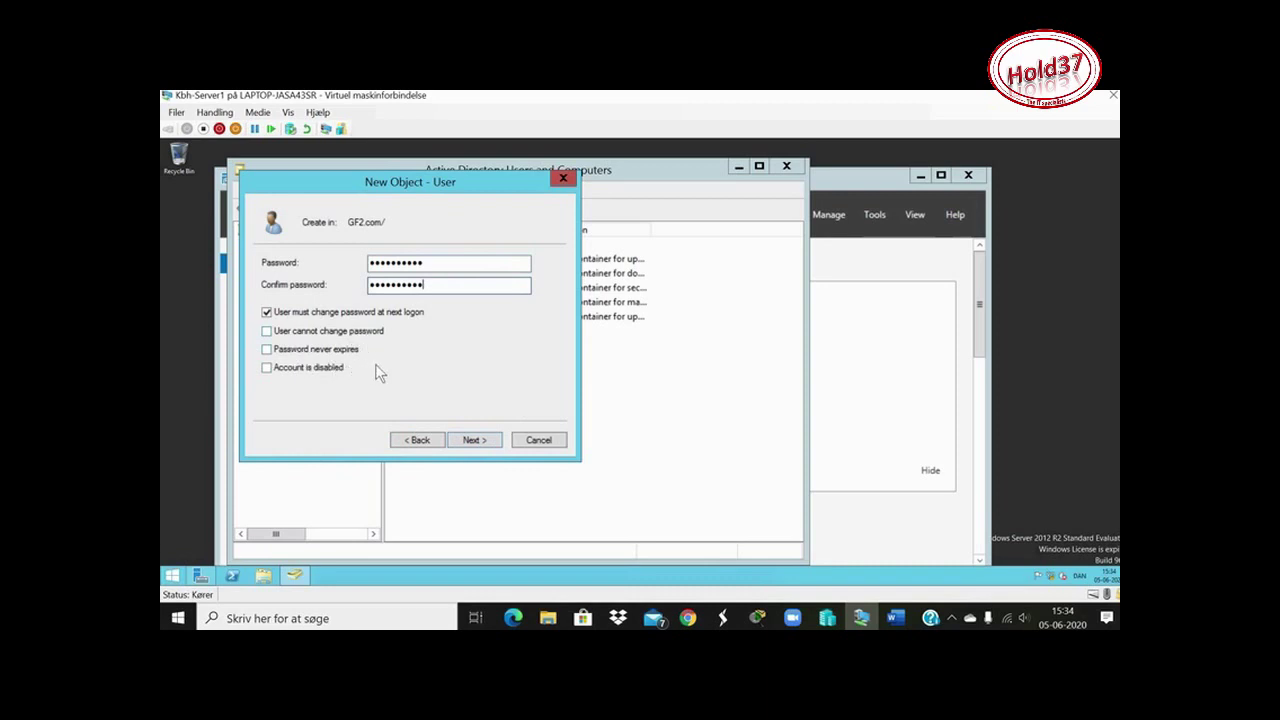
pyautogui.click(901, 620)
pyautogui.scroll(1, 643, 443)
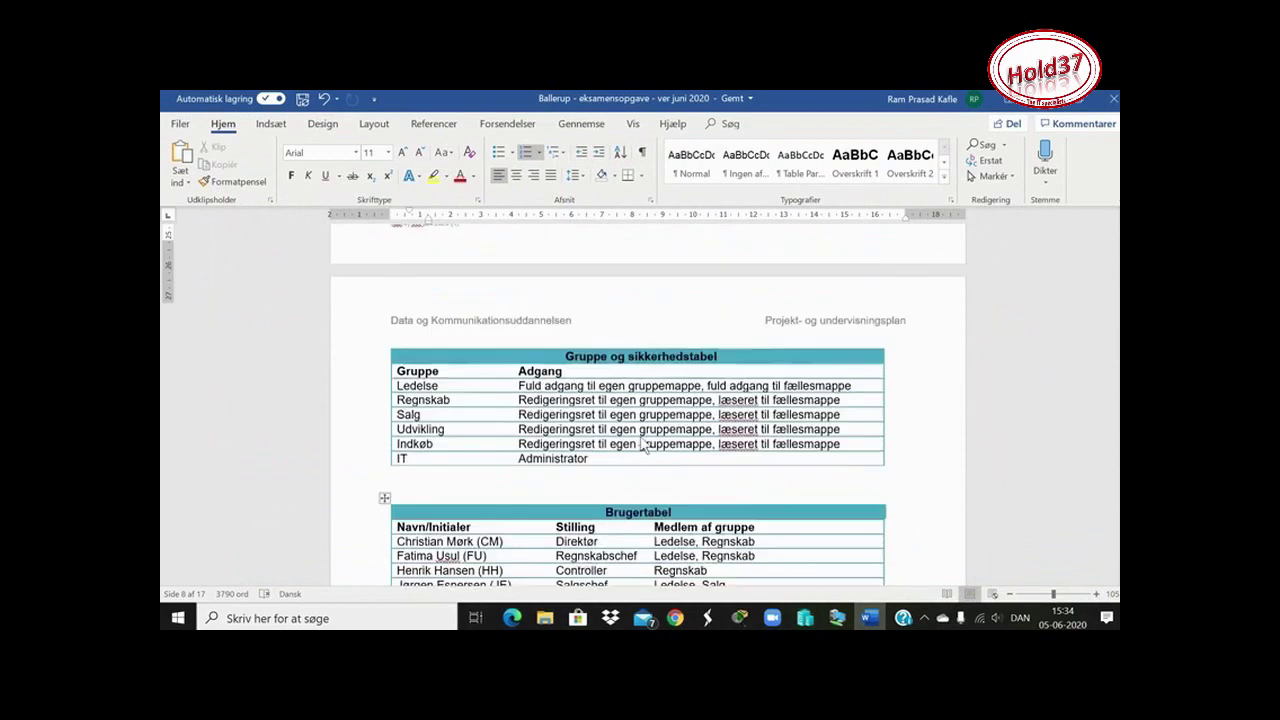
# Review the Gruppe og sikkerhedstabel and Brugertabel in Word, then return to the virtual machine
pyautogui.scroll(8, 645, 443)
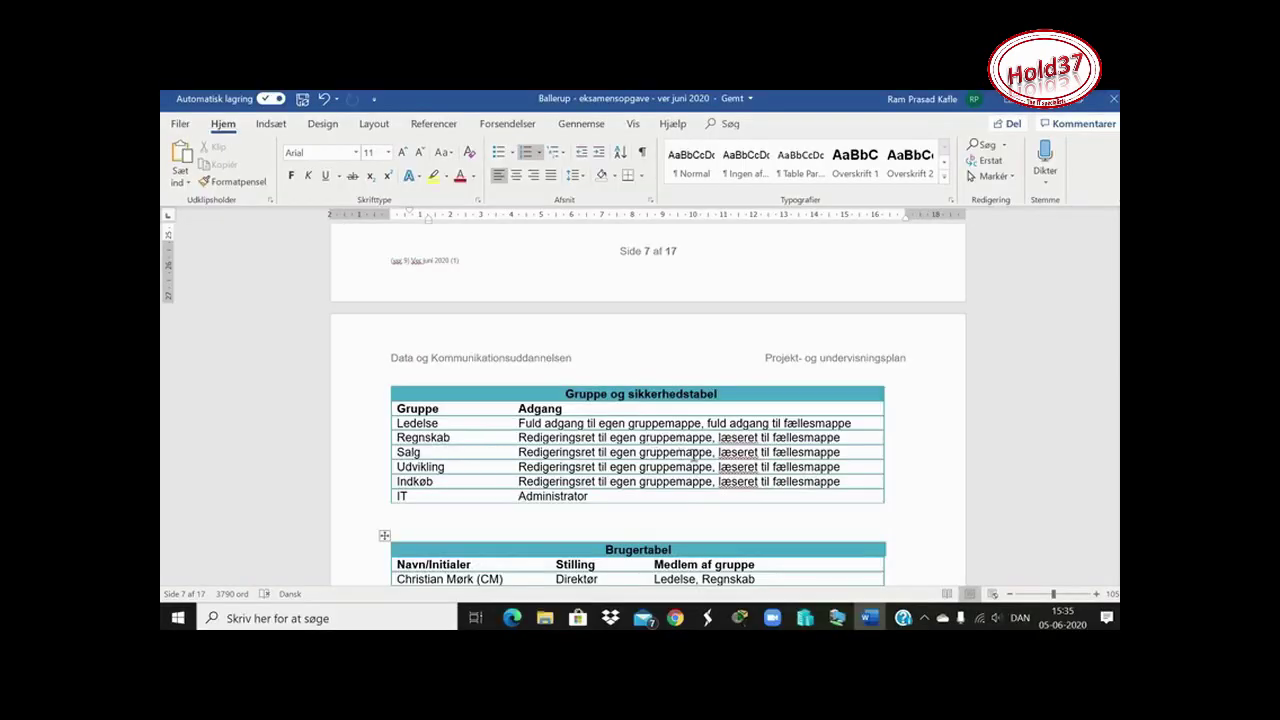
pyautogui.scroll(-6, 779, 474)
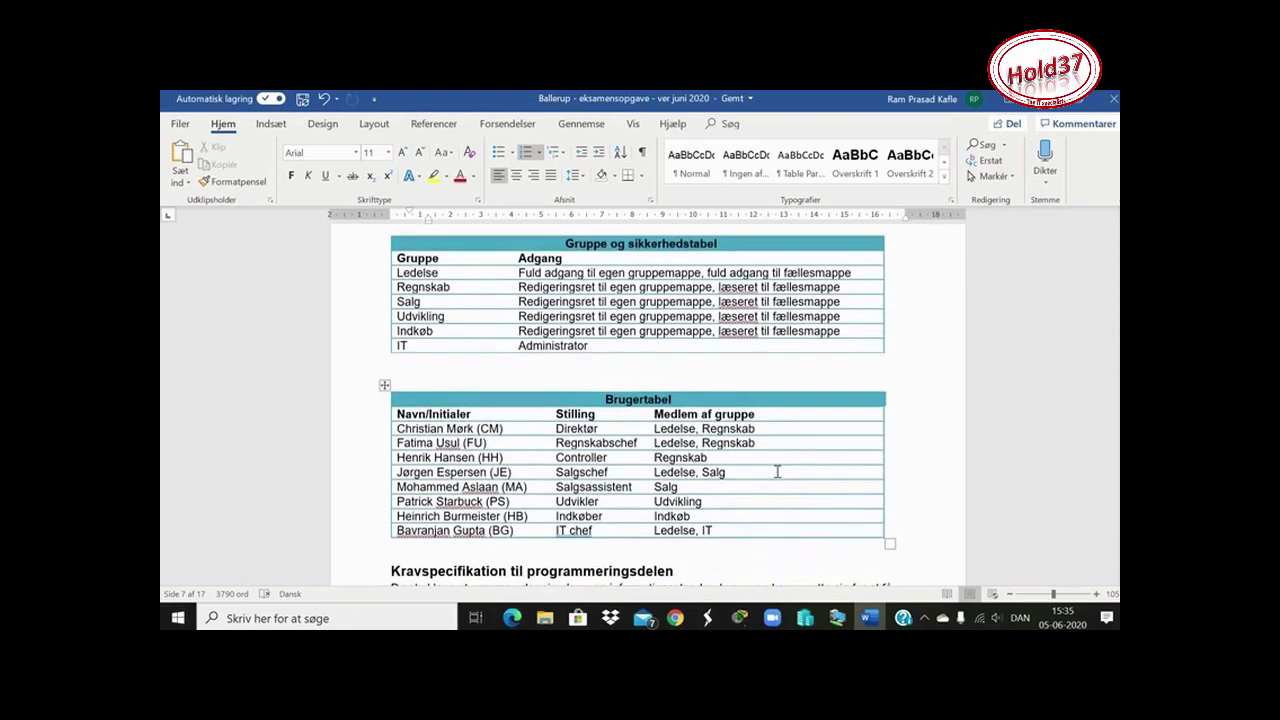
pyautogui.scroll(10, 778, 465)
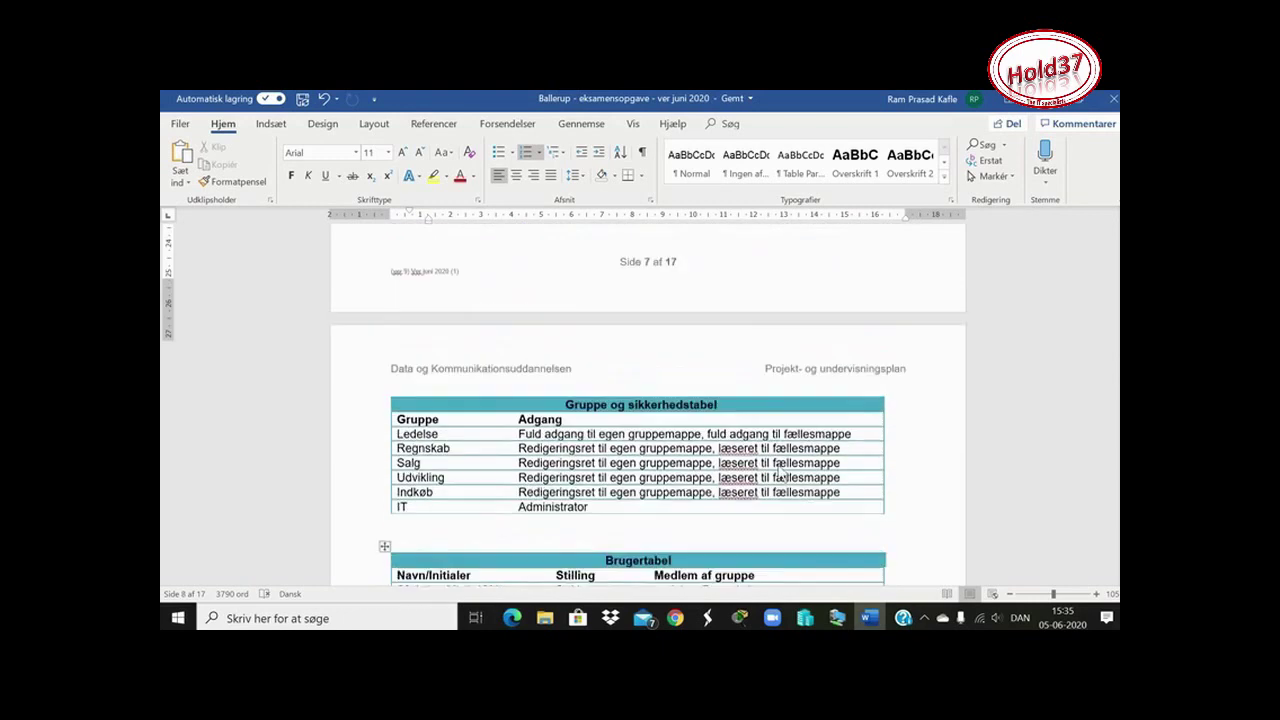
pyautogui.scroll(-2, 778, 465)
pyautogui.scroll(-8, 778, 465)
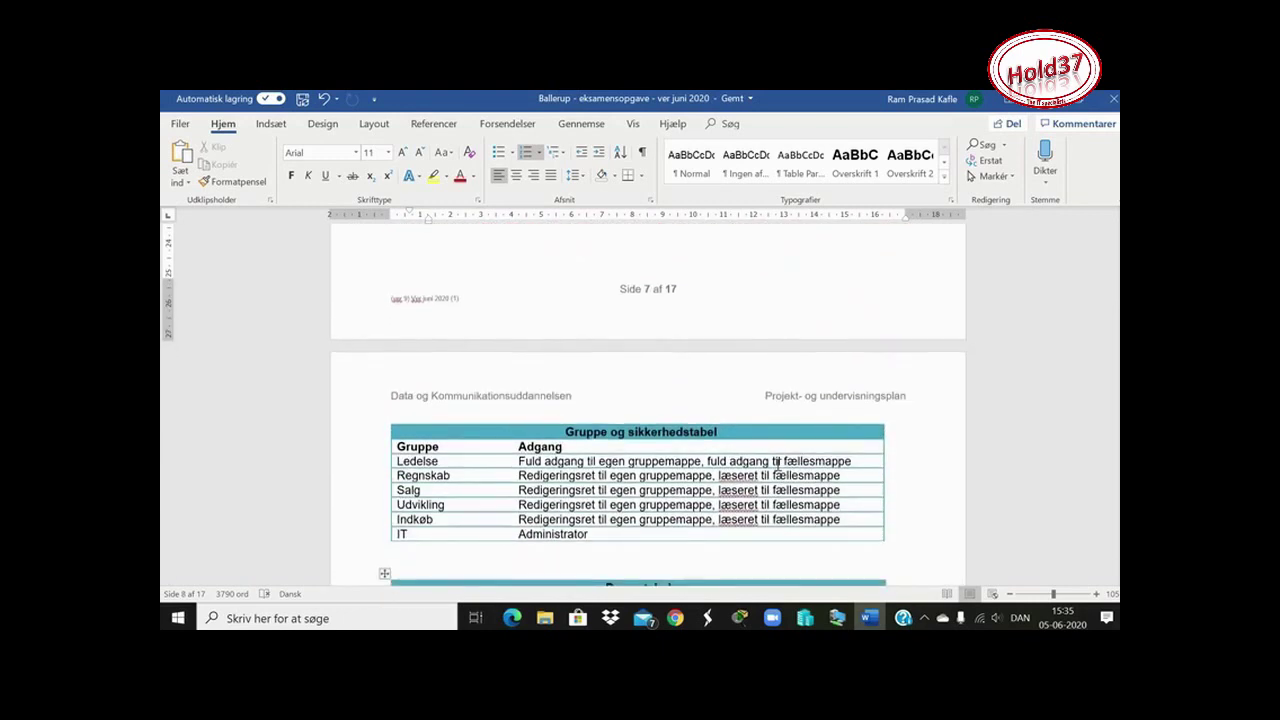
pyautogui.scroll(1, 778, 465)
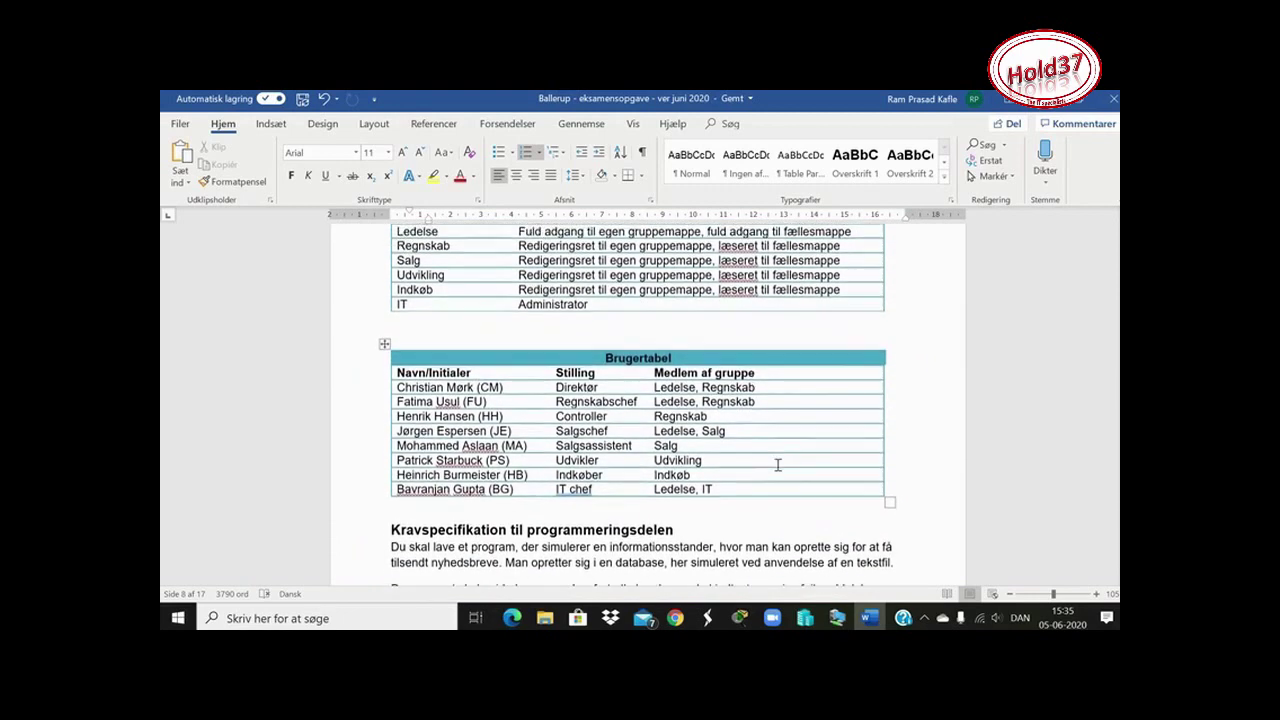
pyautogui.click(840, 618)
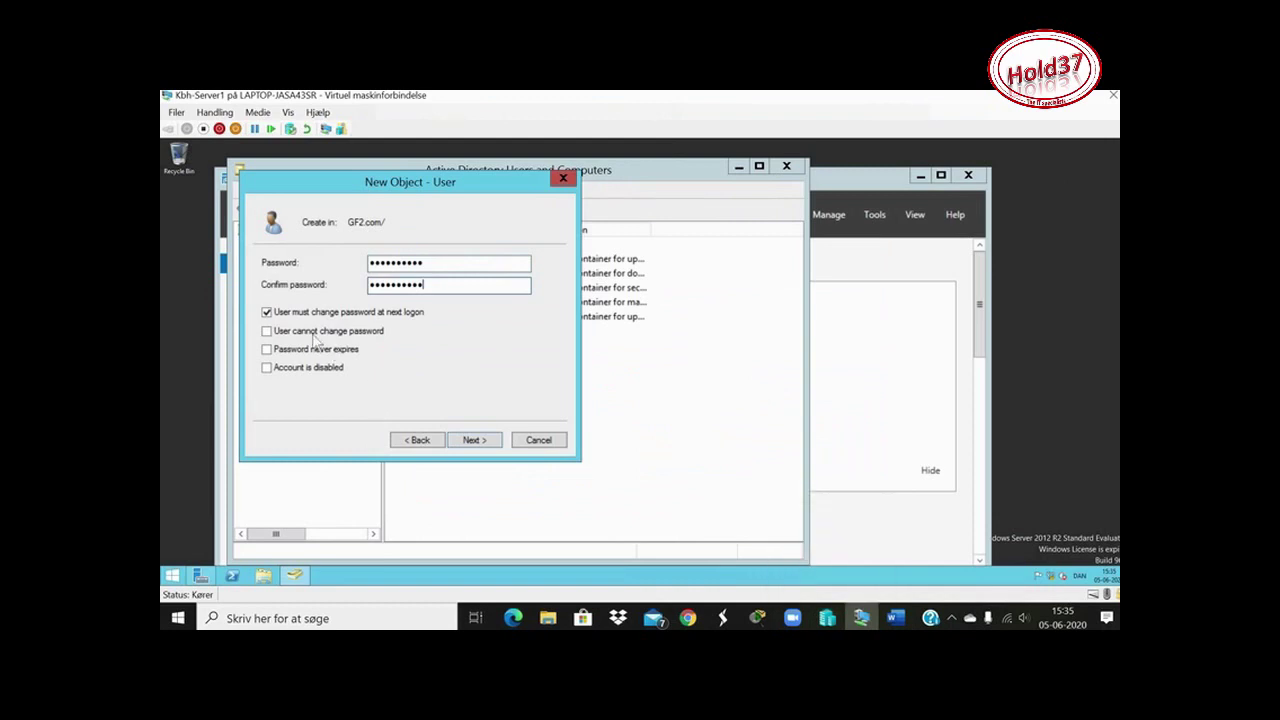
# Finish the wizard to create the director's account and begin another new user
pyautogui.click(470, 438)
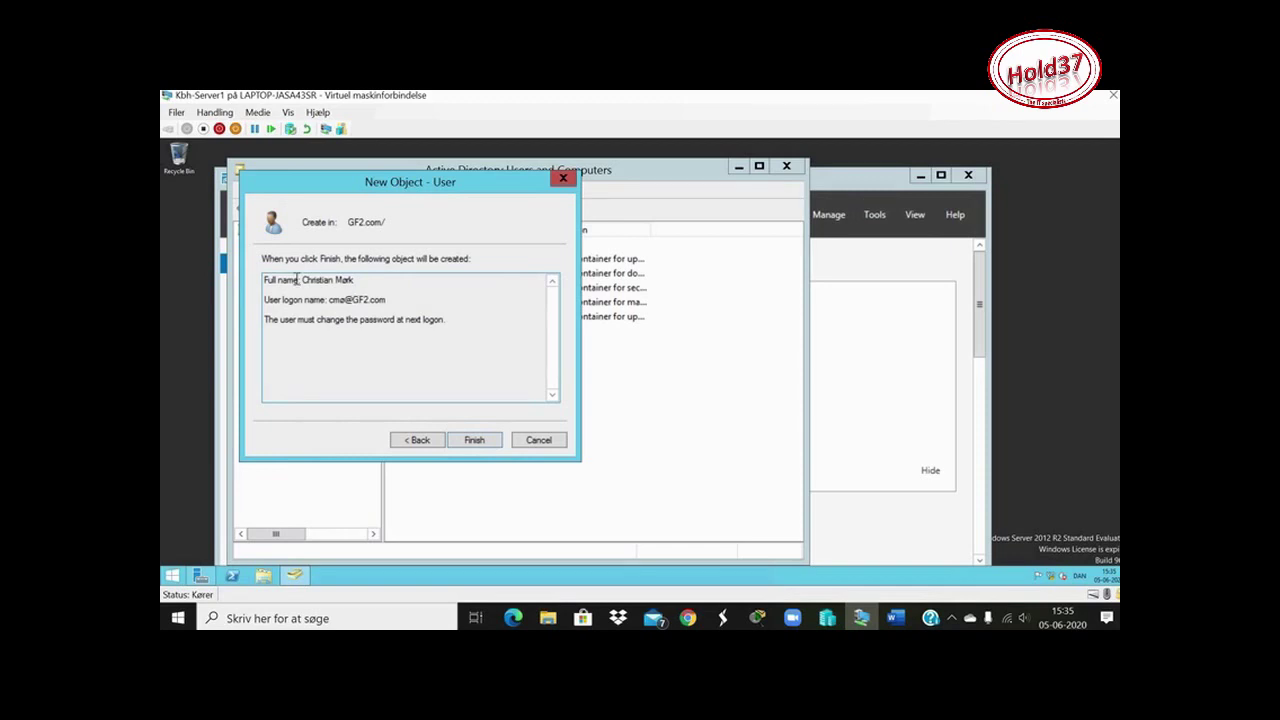
pyautogui.click(494, 442)
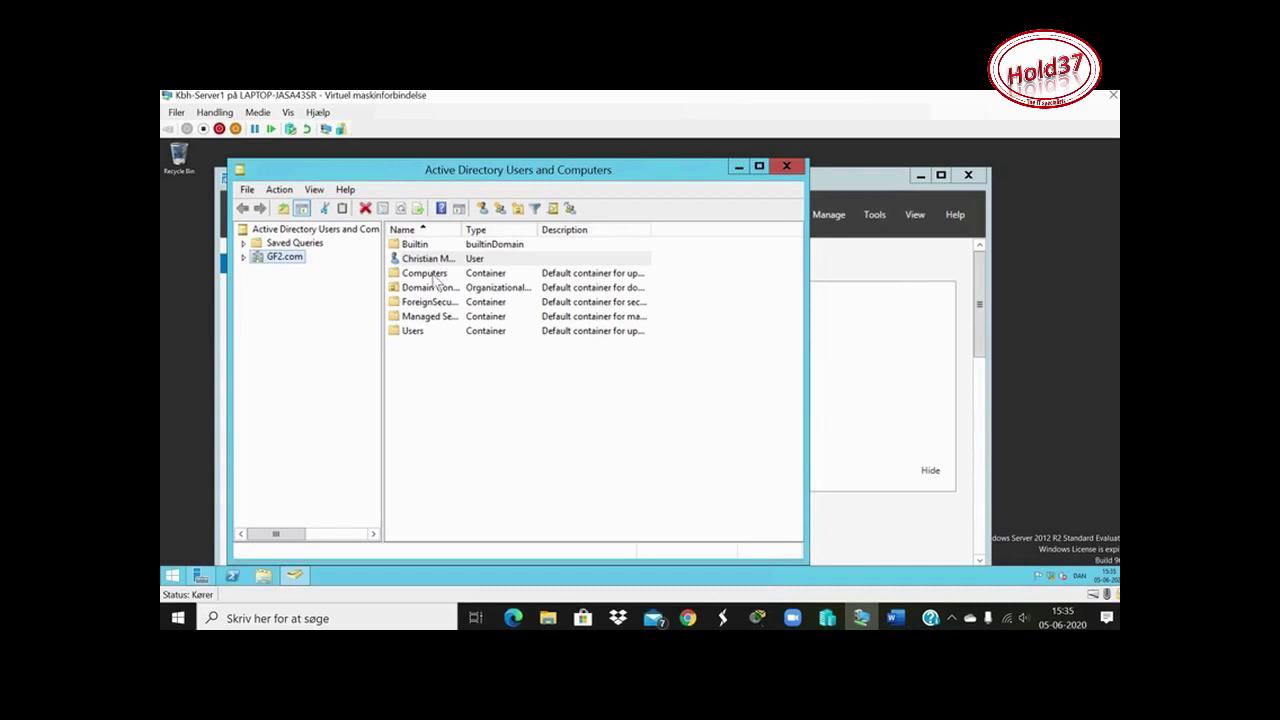
pyautogui.click(486, 212)
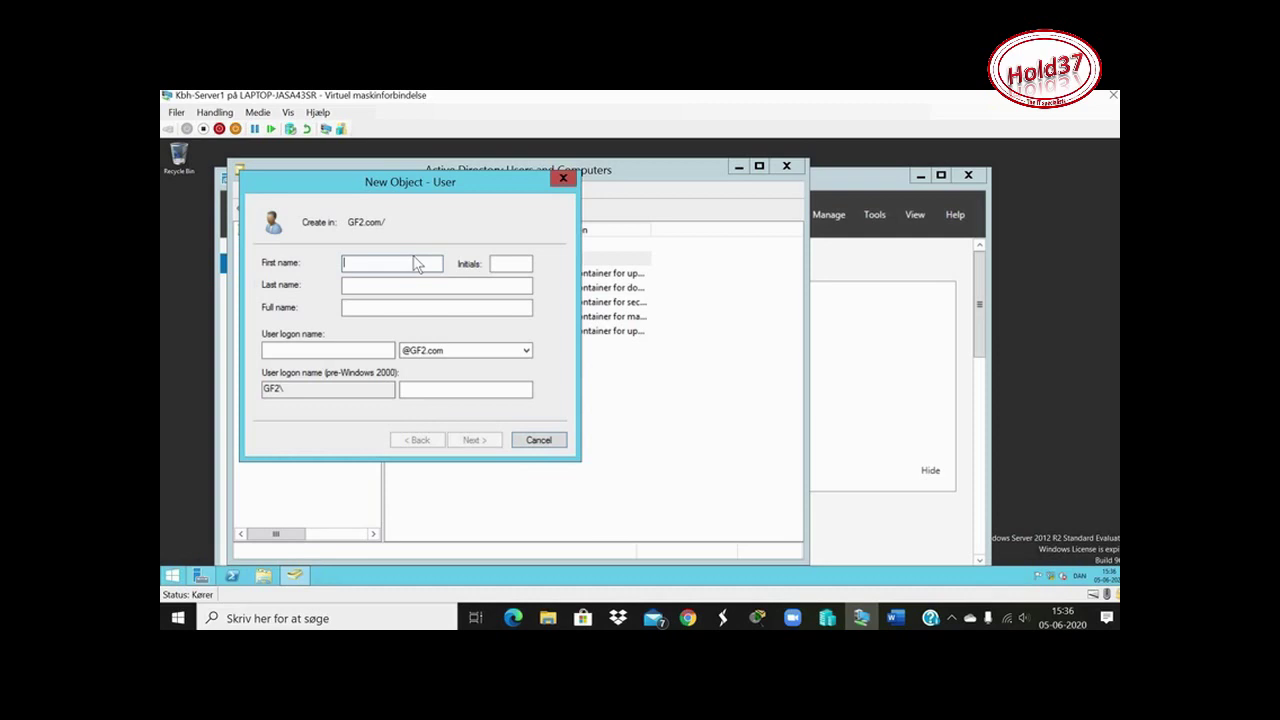
# Enter the finance chief's first name and last name, and begin the logon name
pyautogui.click(424, 292)
pyautogui.write('Usul')
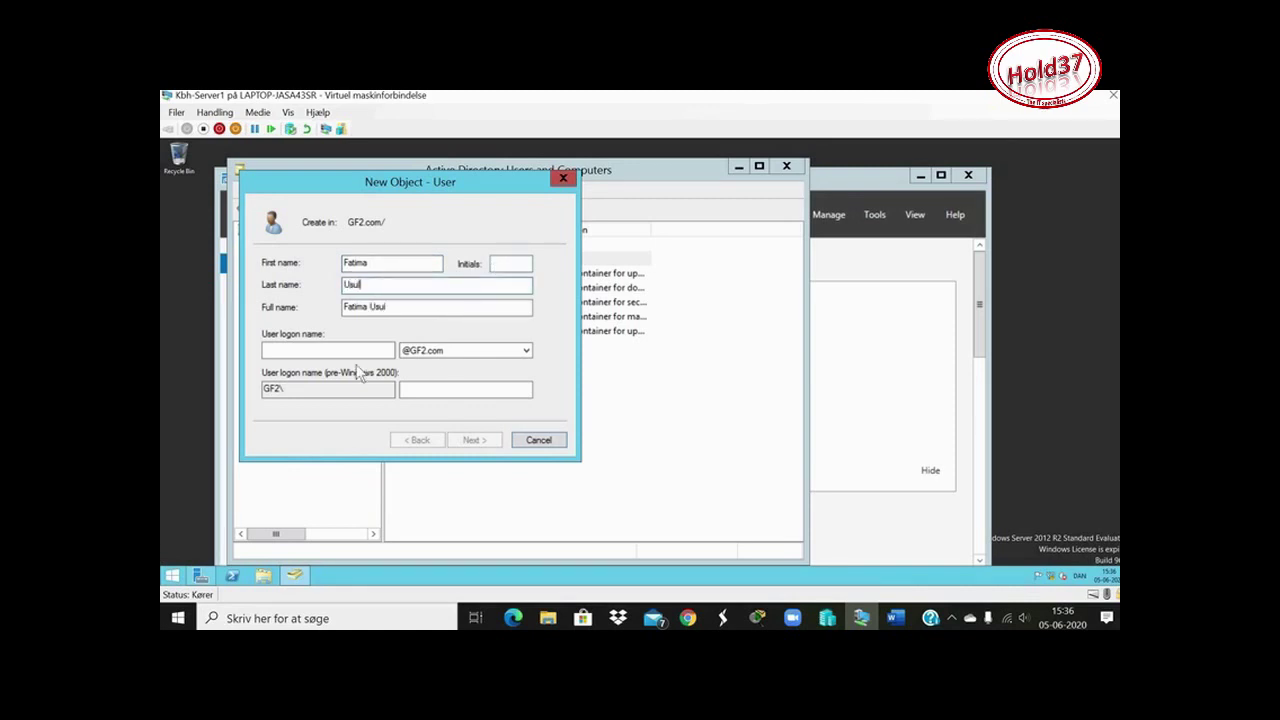
pyautogui.press('Tab')
pyautogui.press('Tab')
pyautogui.write('f')
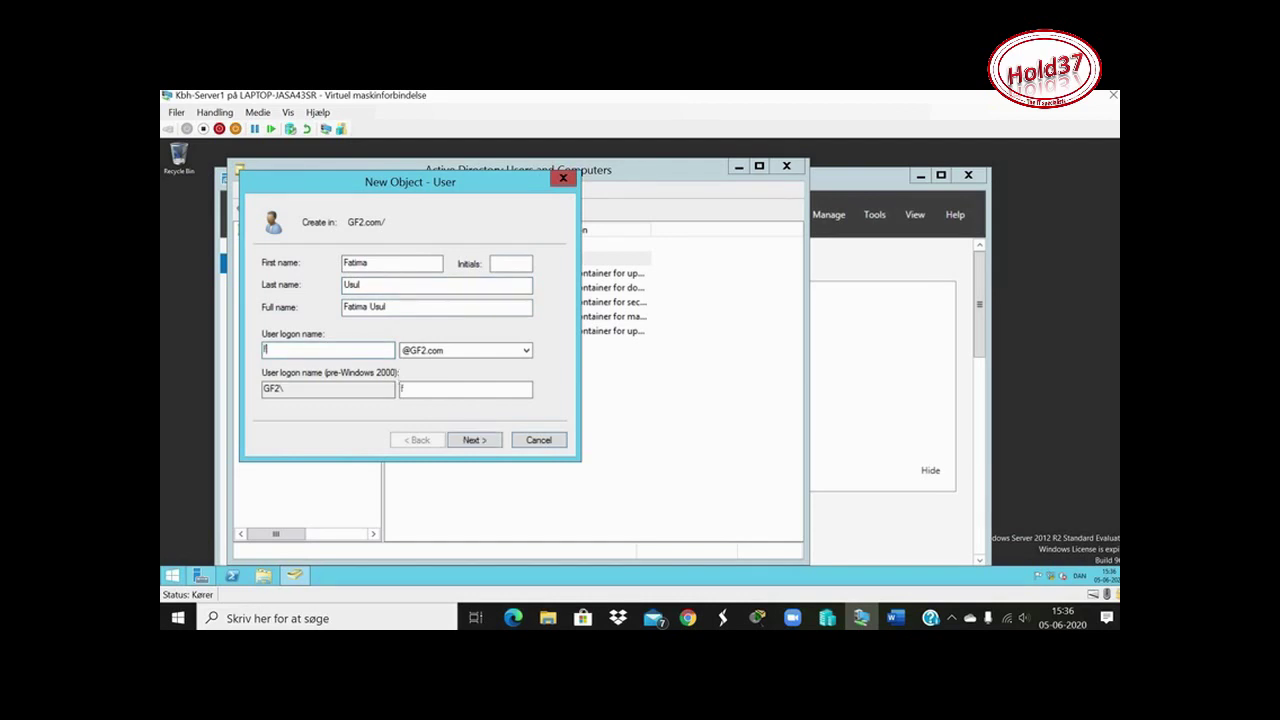
pyautogui.write('us')
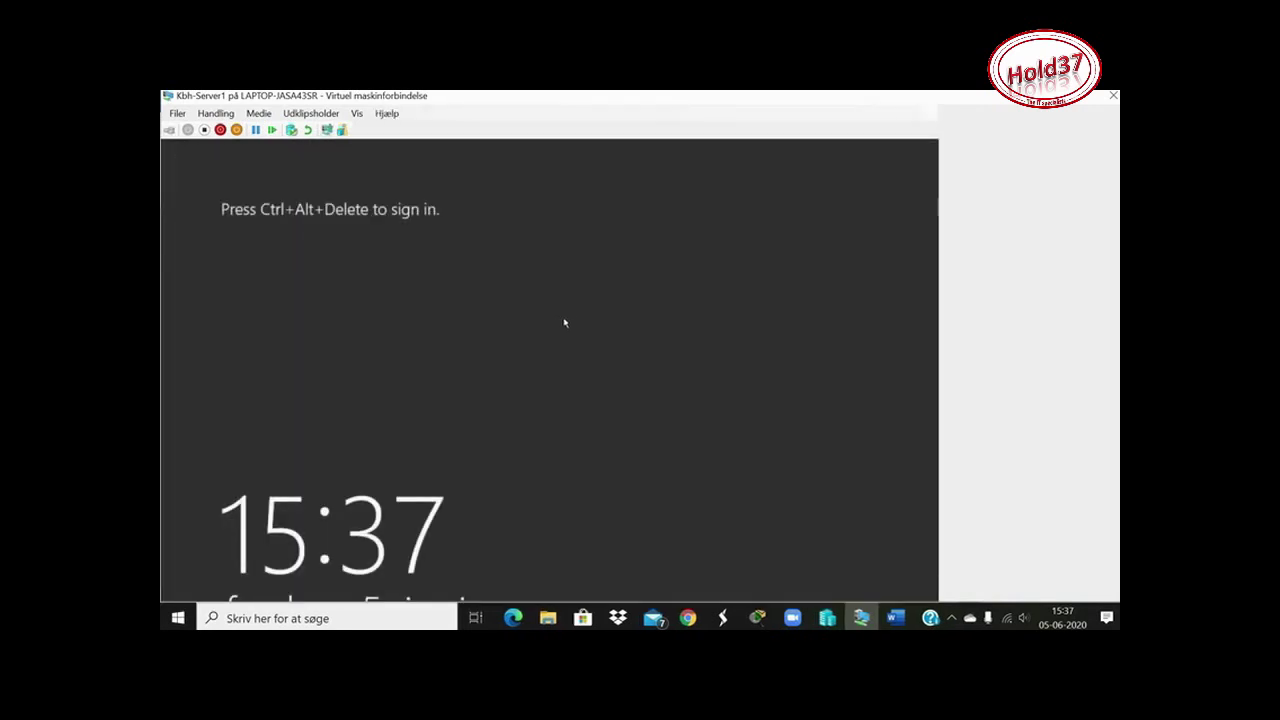
# Turn off the virtual machine and restart it from its latest state, choosing the Administrator account
pyautogui.click(220, 114)
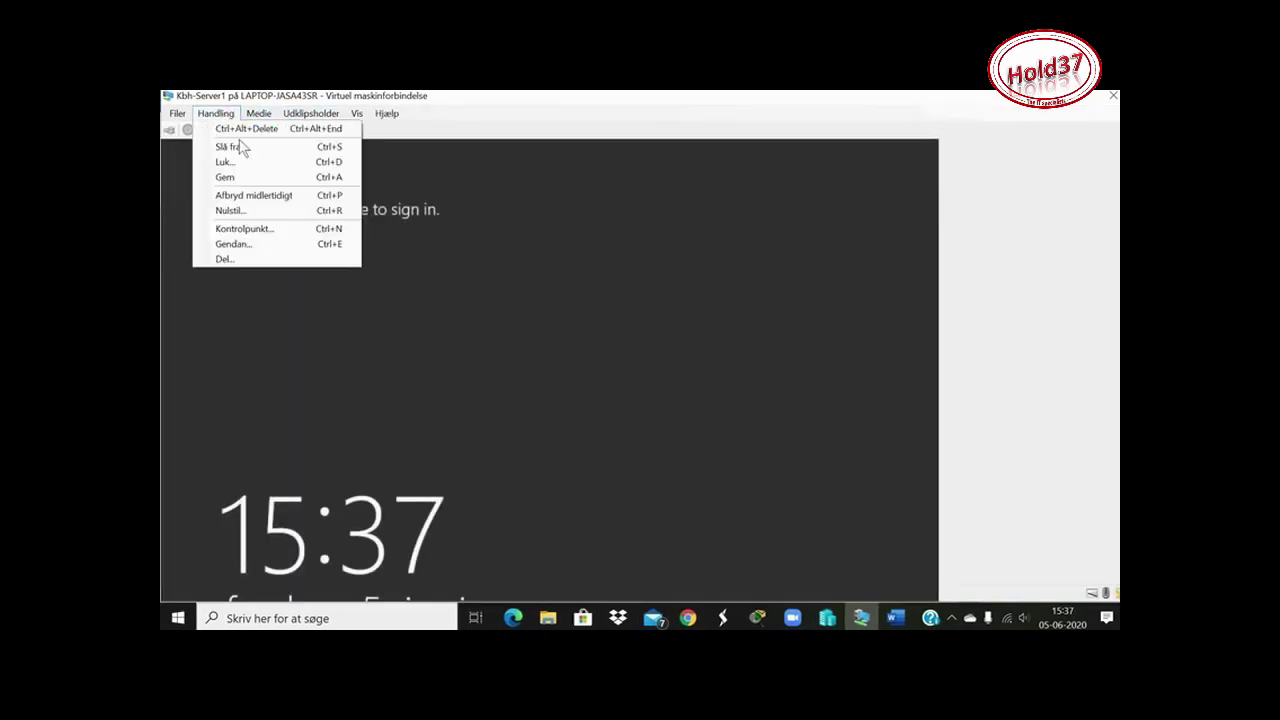
pyautogui.click(248, 128)
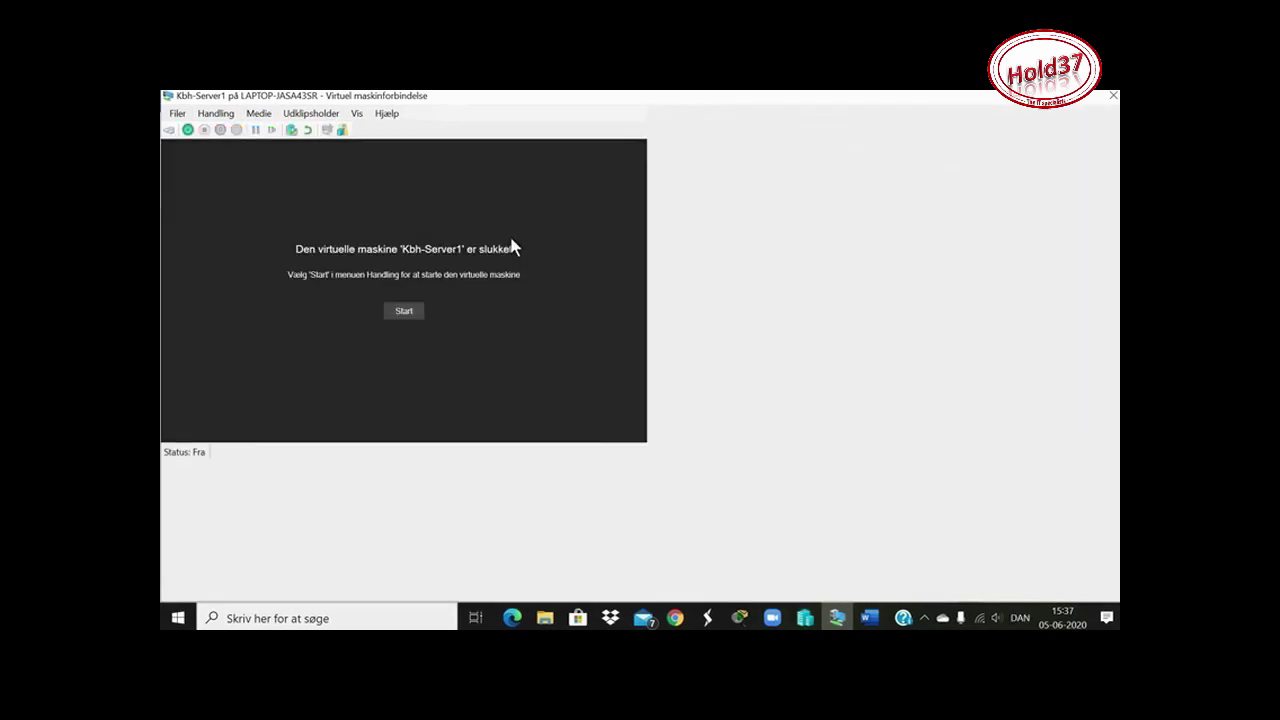
pyautogui.click(406, 316)
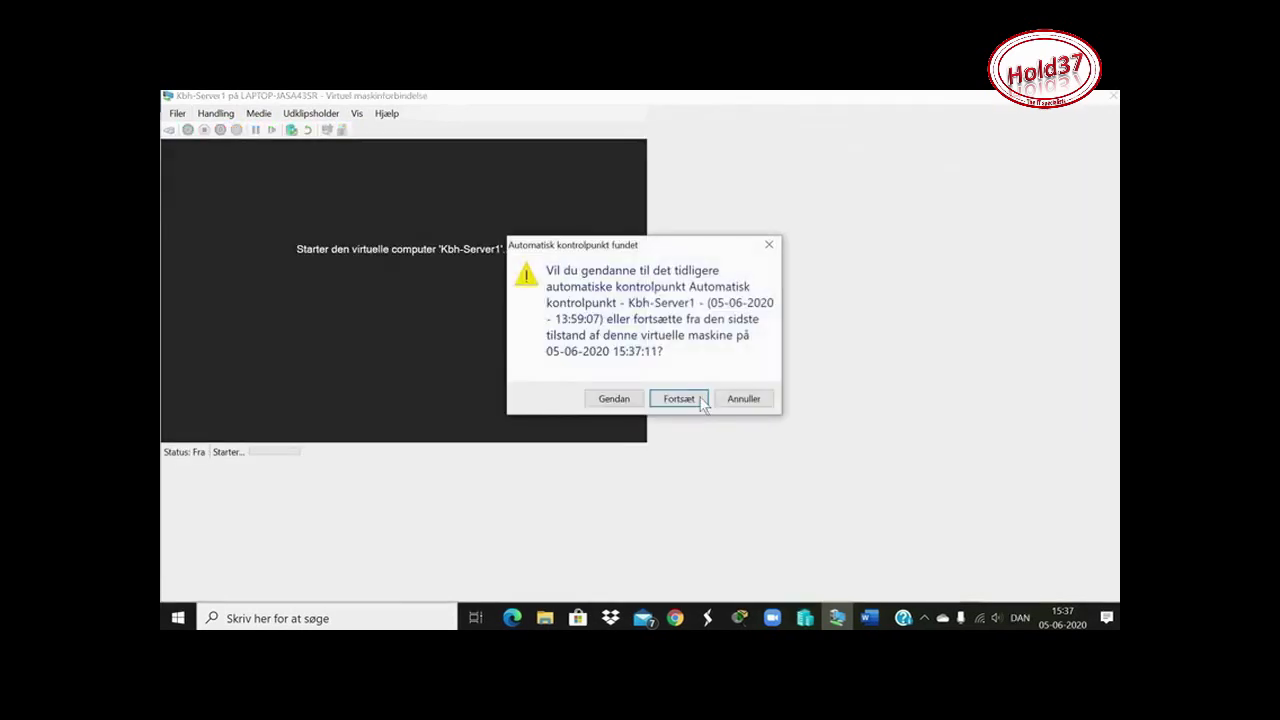
pyautogui.click(686, 398)
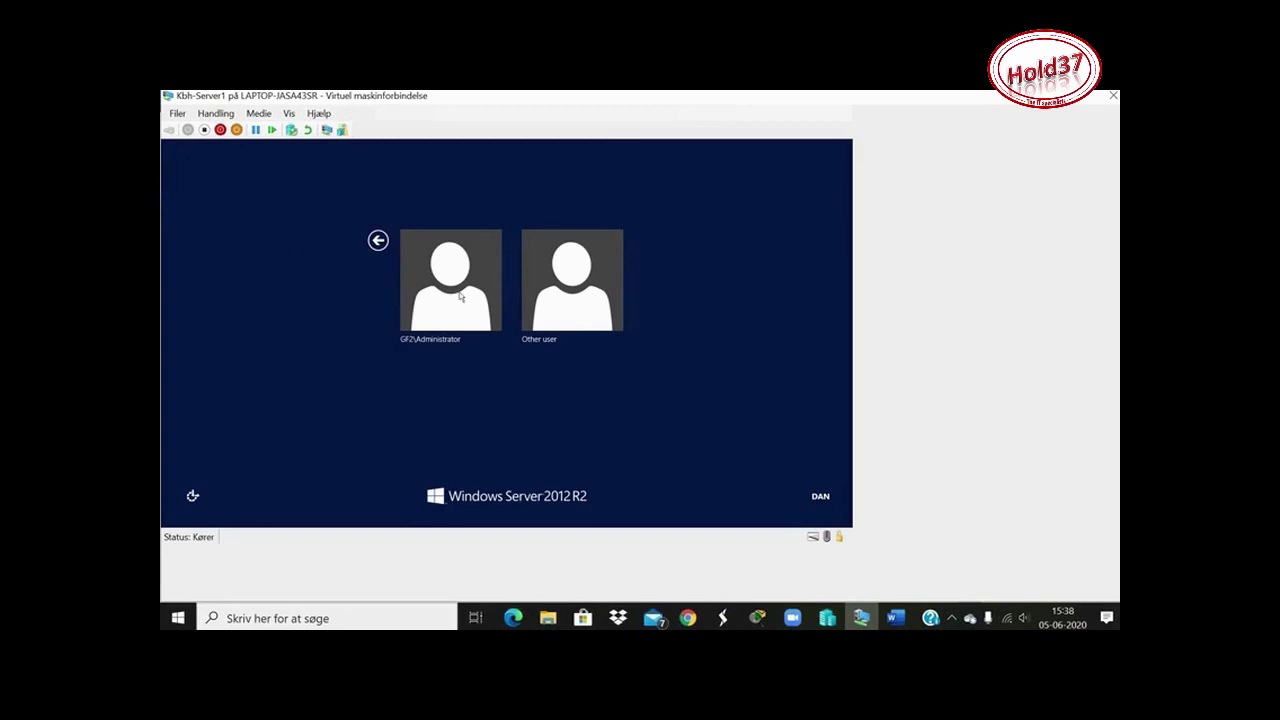
pyautogui.click(461, 297)
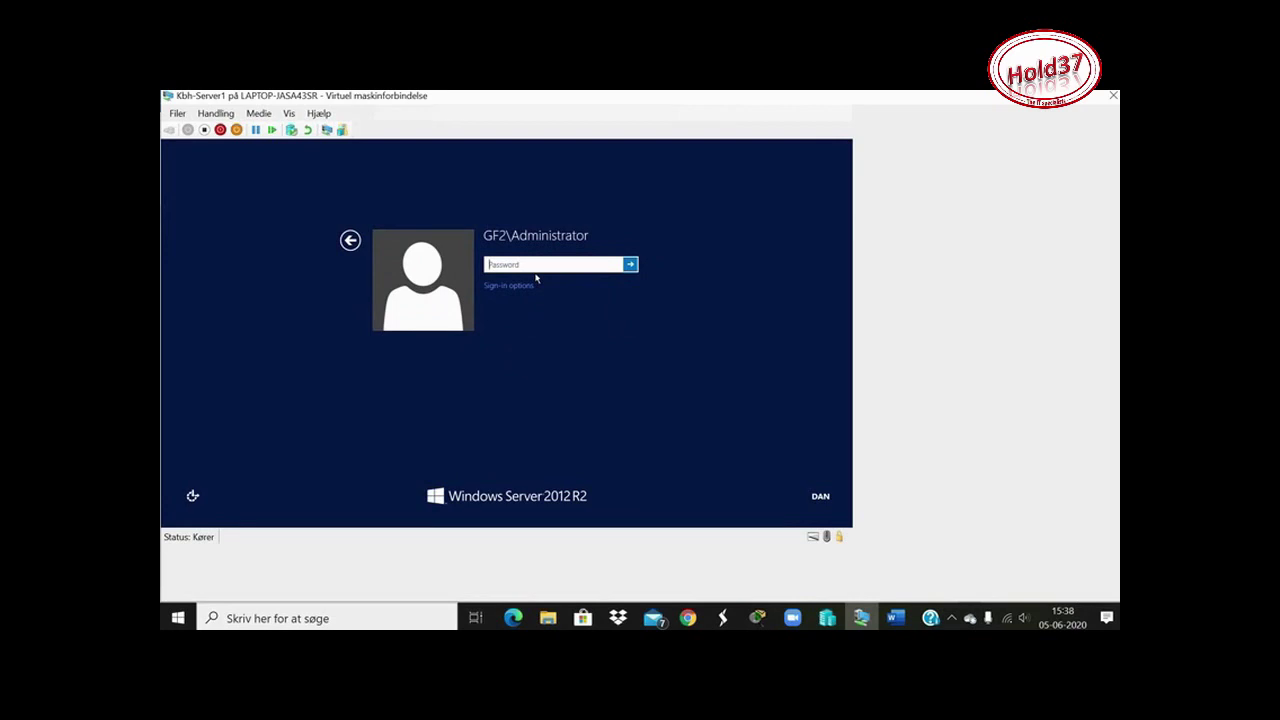
# Sign in as the domain Administrator with the account password
pyautogui.write('Pa$$w0r')
pyautogui.click(629, 265)
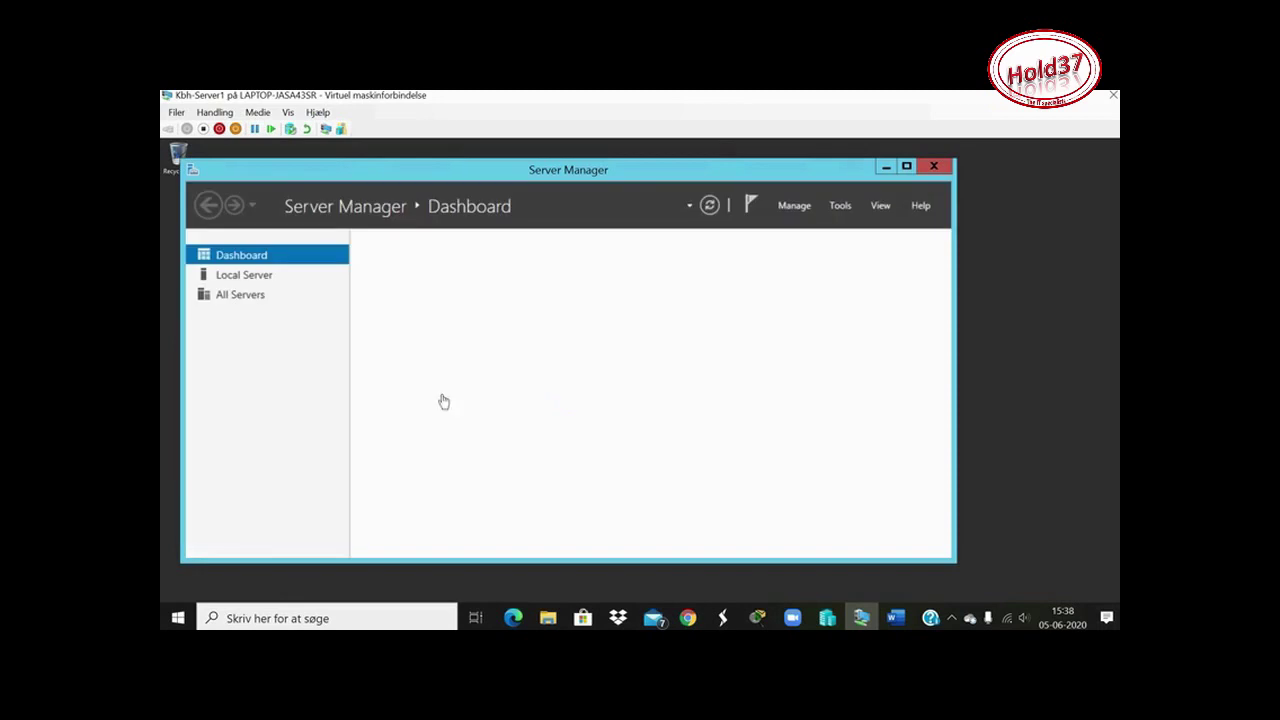
# Launch Active Directory Users and Computers from Server Manager's Tools menu and begin a new user
pyautogui.click(842, 205)
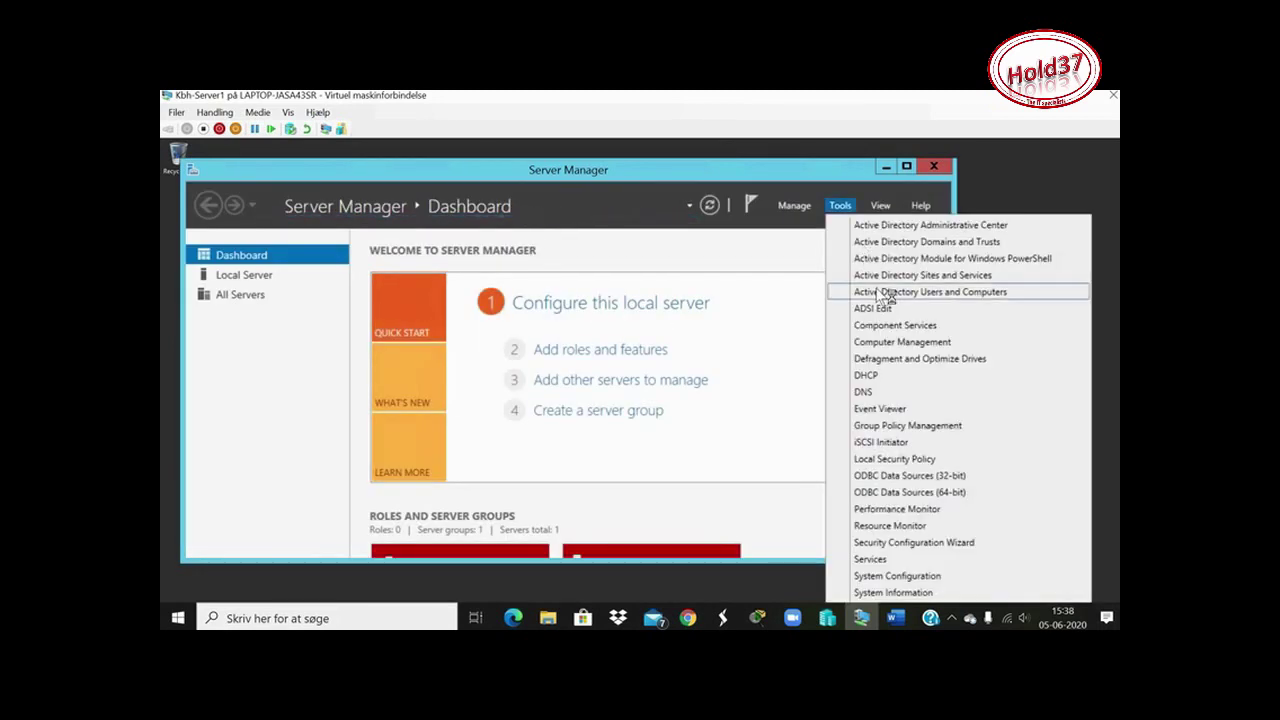
pyautogui.click(878, 292)
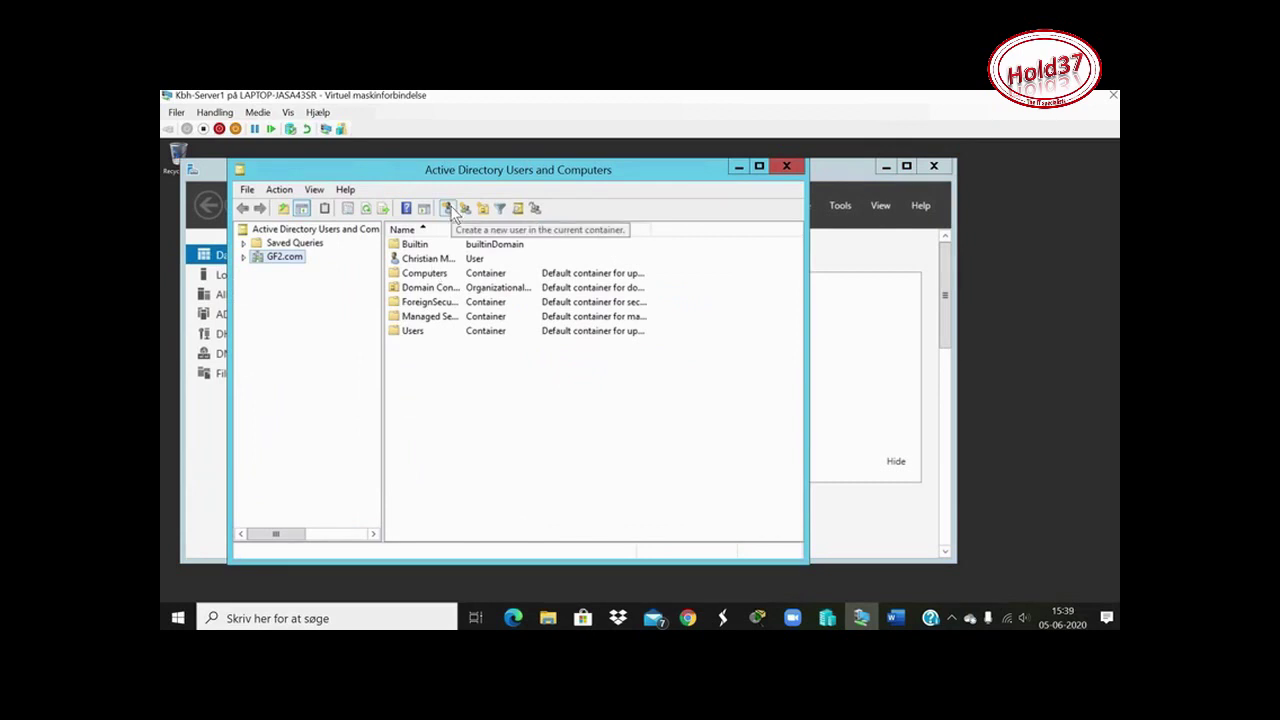
pyautogui.click(448, 208)
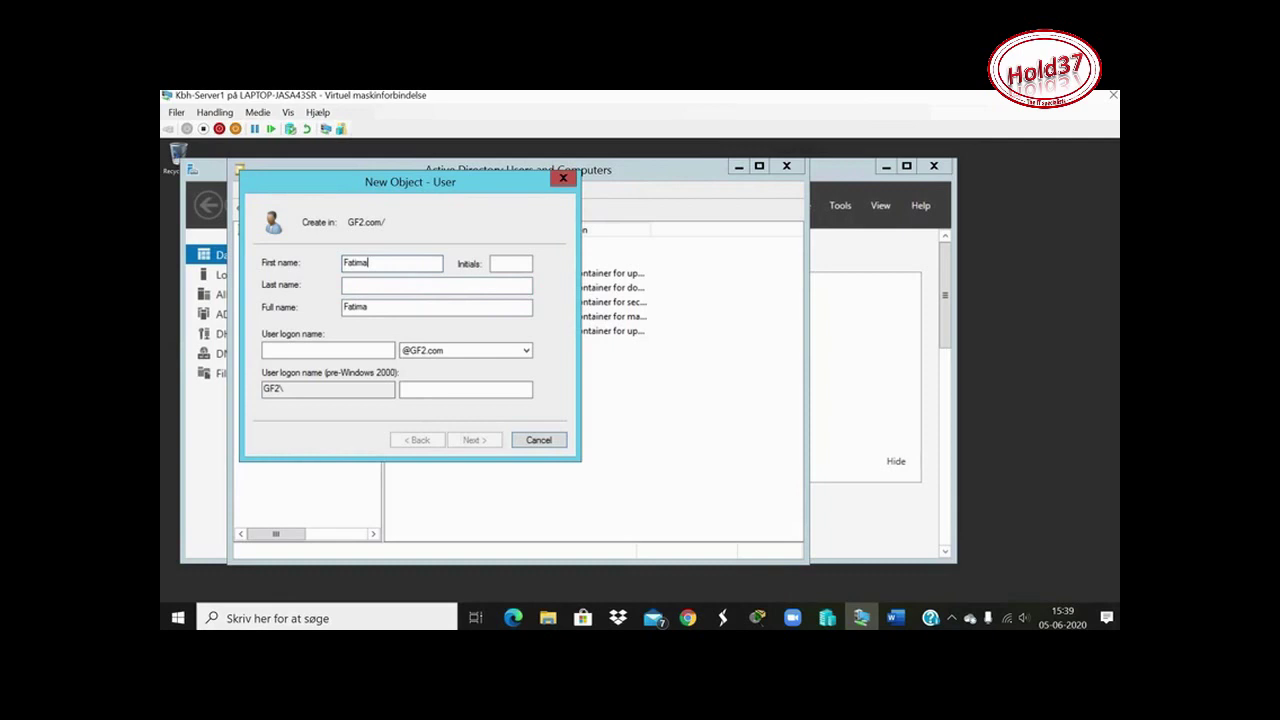
# Enter the finance chief's first name, last name and logon name, then continue to the password page
pyautogui.click(373, 285)
pyautogui.click(363, 350)
pyautogui.write('fus')
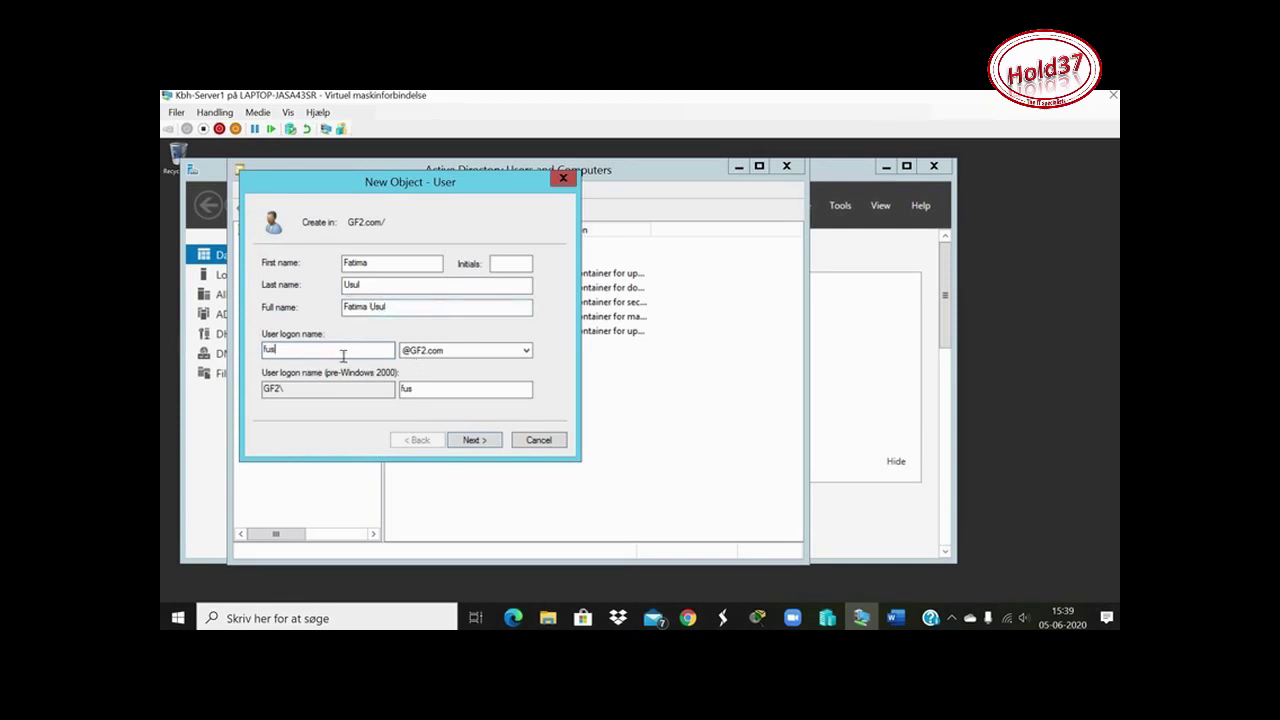
pyautogui.click(477, 439)
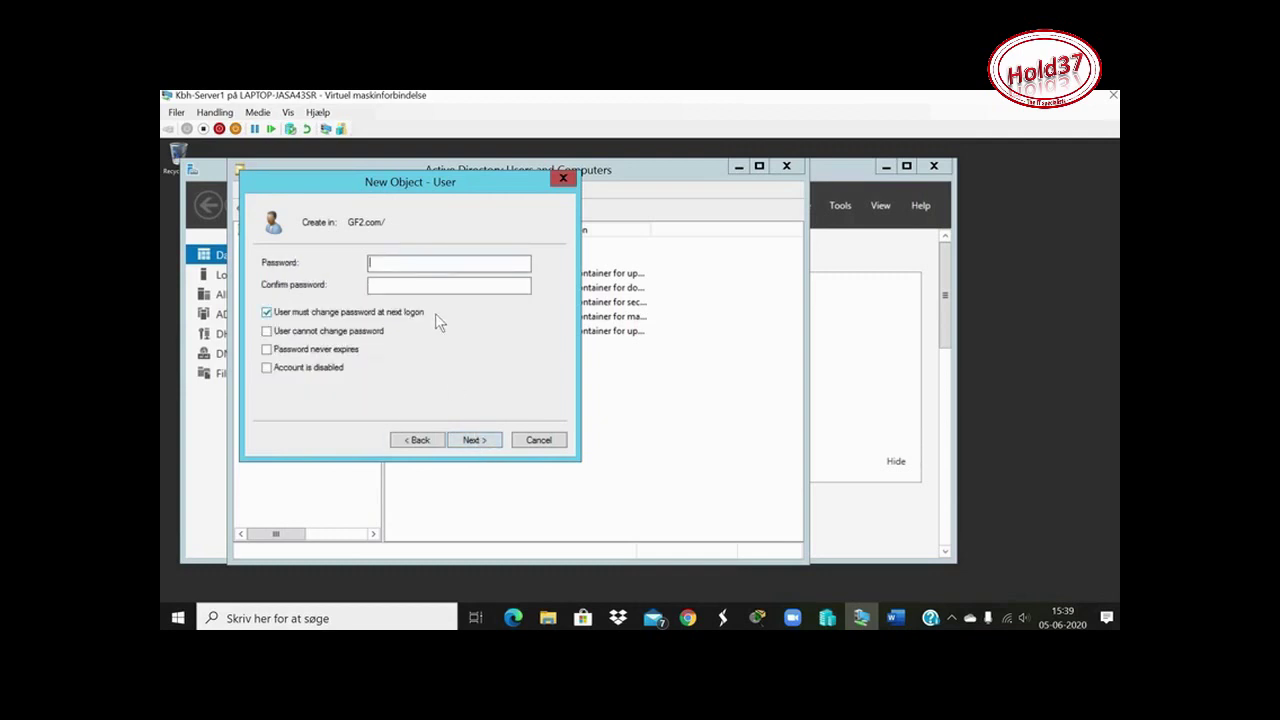
# Enter and confirm the new user's password, then finish creating the account
pyautogui.write('Password123!')
pyautogui.click(385, 284)
pyautogui.write('Password123!')
pyautogui.click(492, 446)
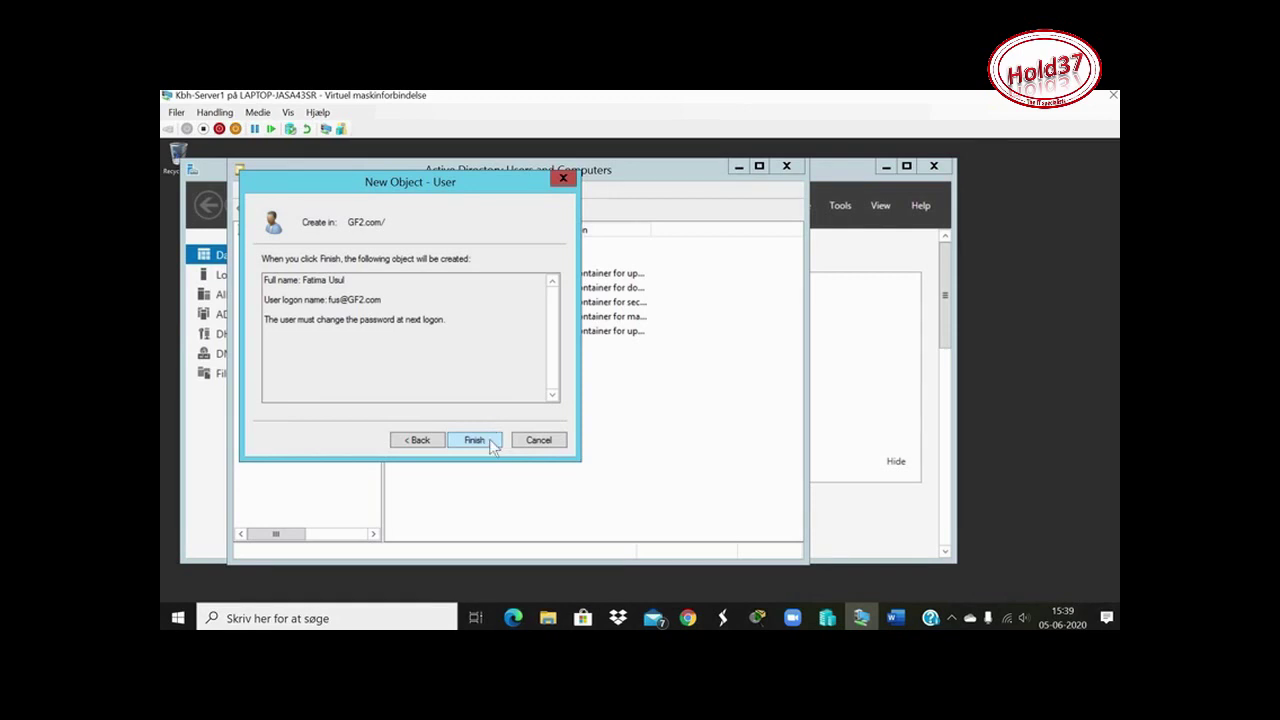
pyautogui.click(474, 440)
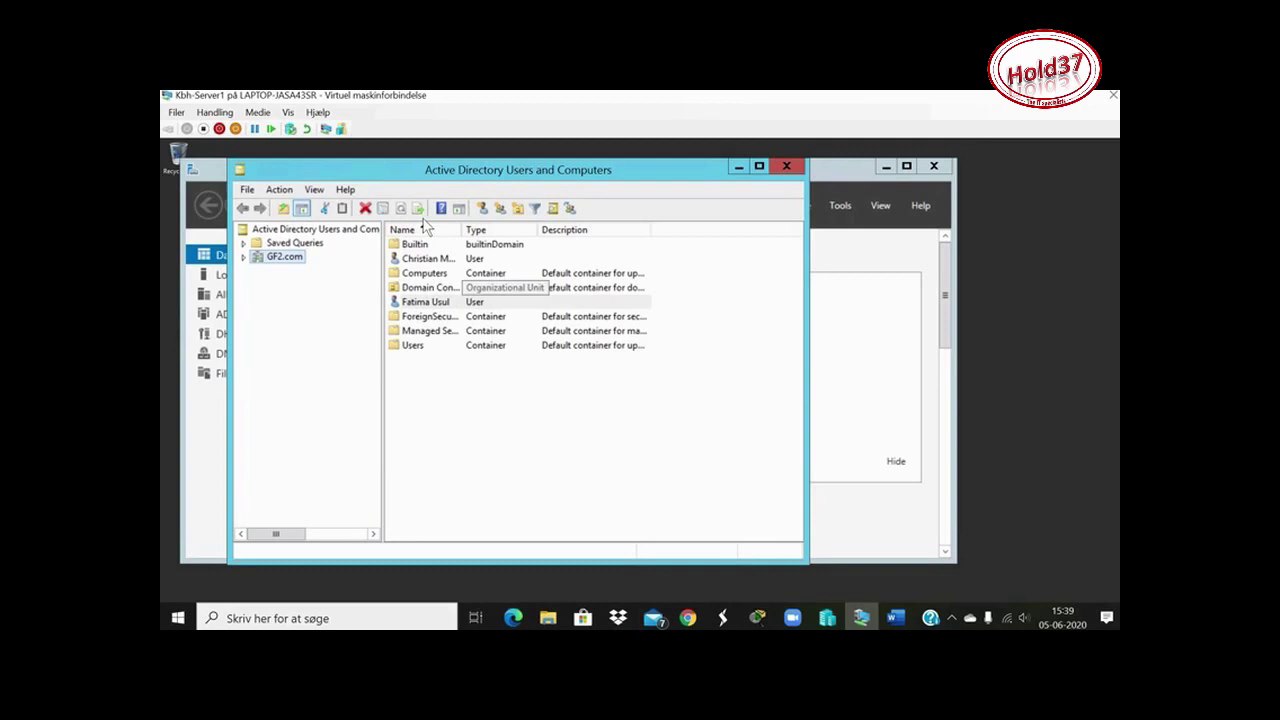
# Start a second user, entering first name, last name and logon name, then advance to the password page
pyautogui.click(482, 208)
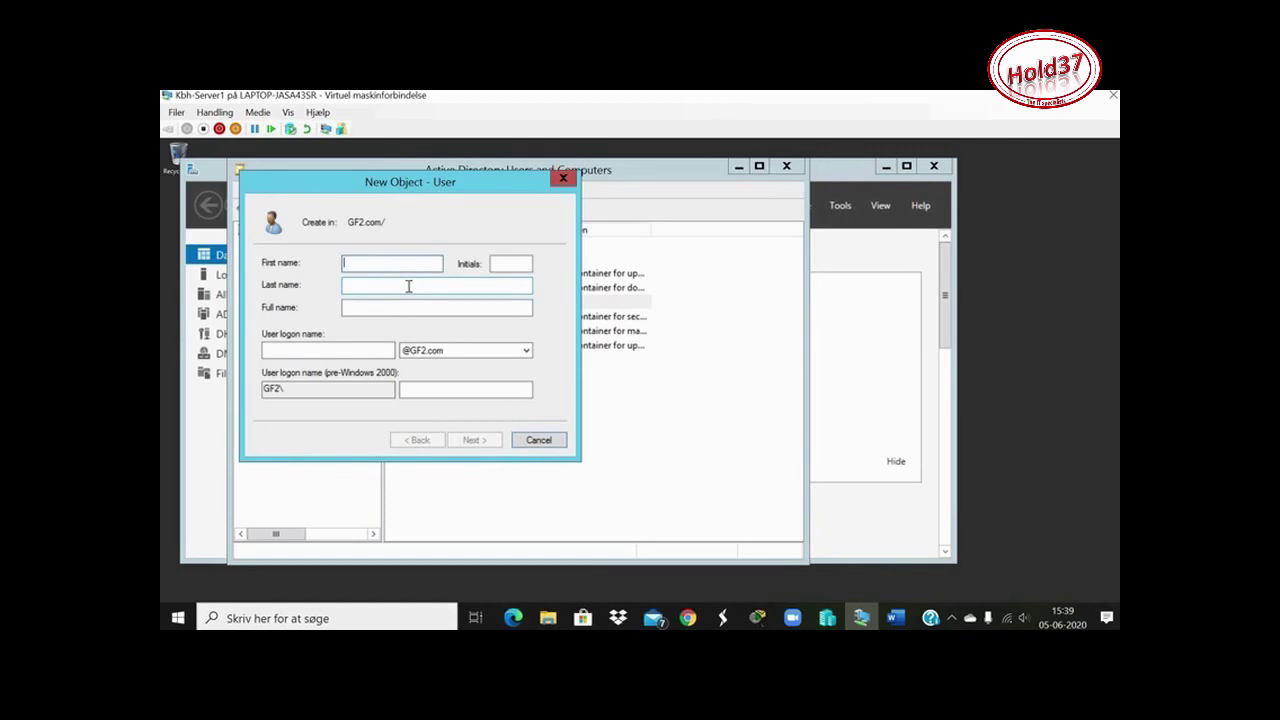
pyautogui.click(366, 286)
pyautogui.write('Hansen')
pyautogui.click(323, 352)
pyautogui.write('hha')
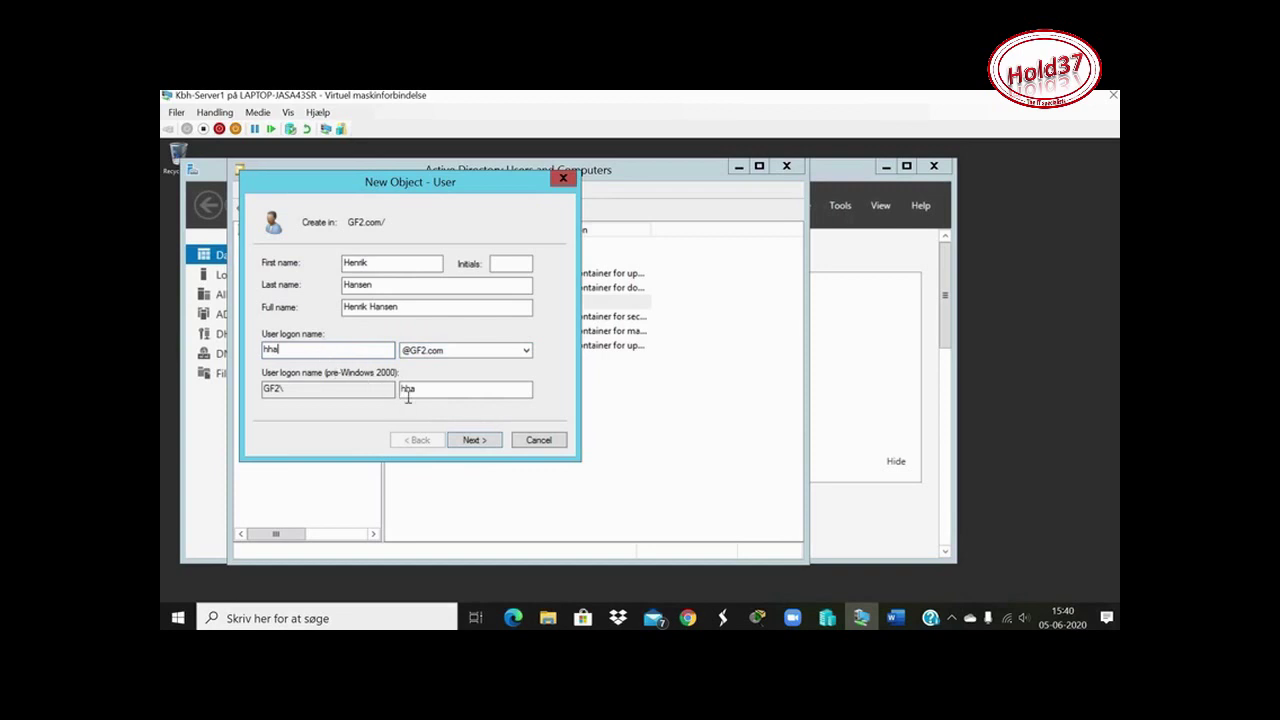
pyautogui.click(471, 441)
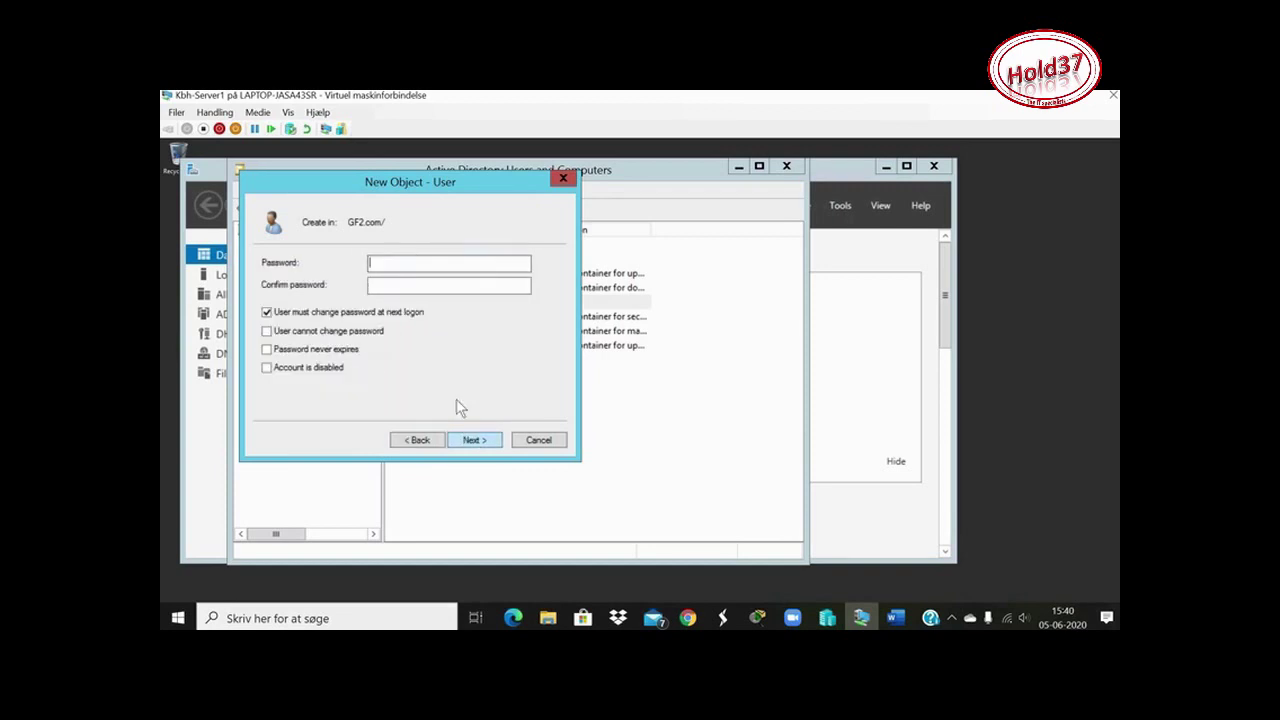
# Set the second user's password, create the account, and sort the GF2.com objects by name
pyautogui.write('********************')
pyautogui.click(477, 442)
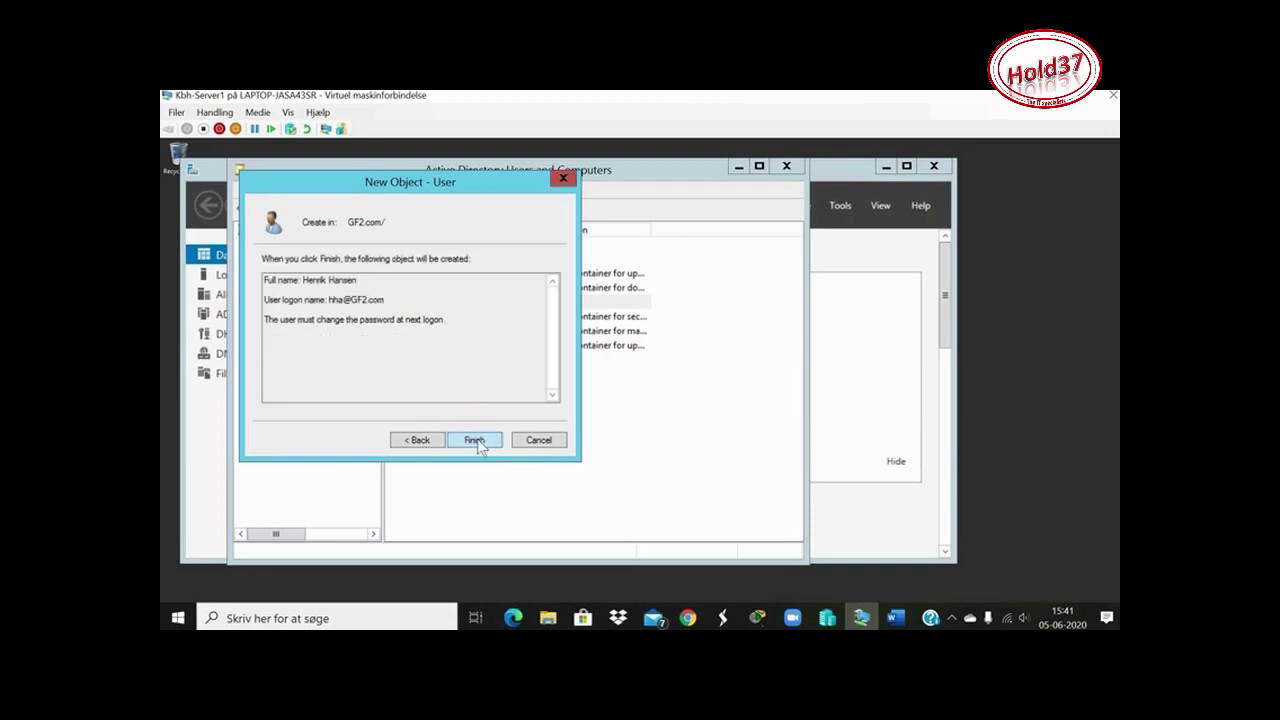
pyautogui.click(479, 438)
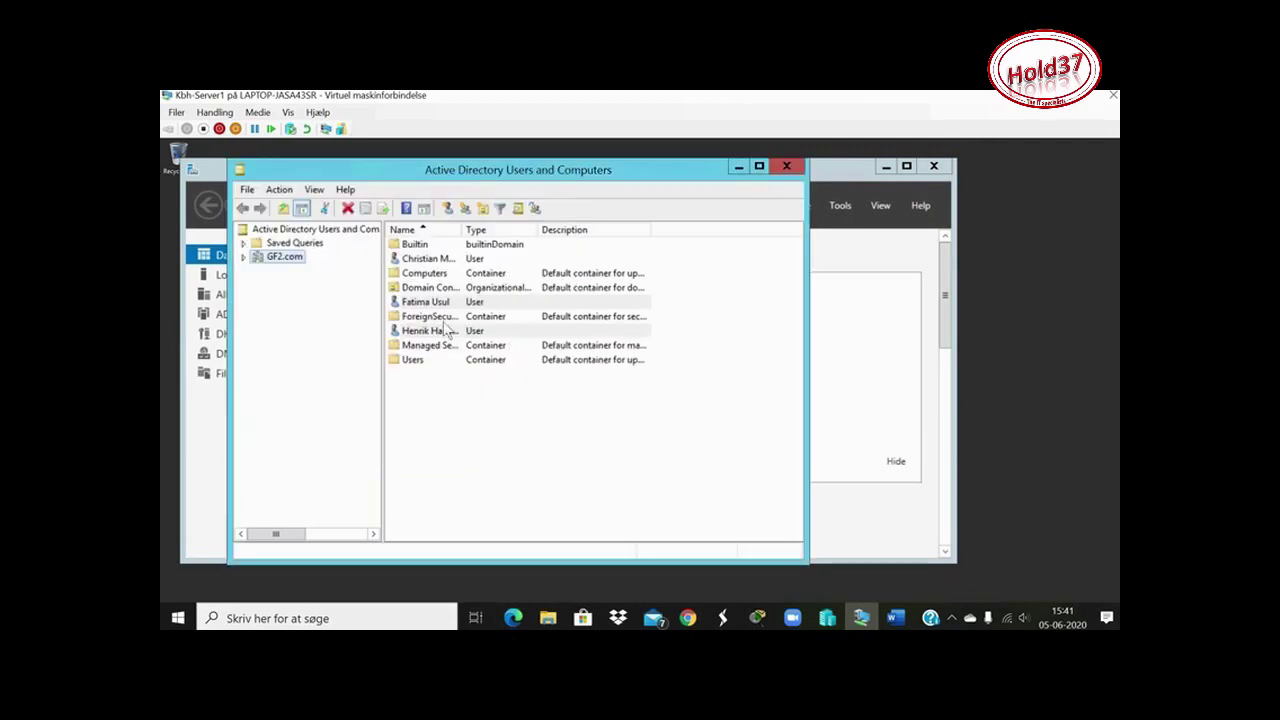
pyautogui.click(415, 229)
# Start a third user, moving the surname from First name into Last name, and add the logon name
pyautogui.click(447, 207)
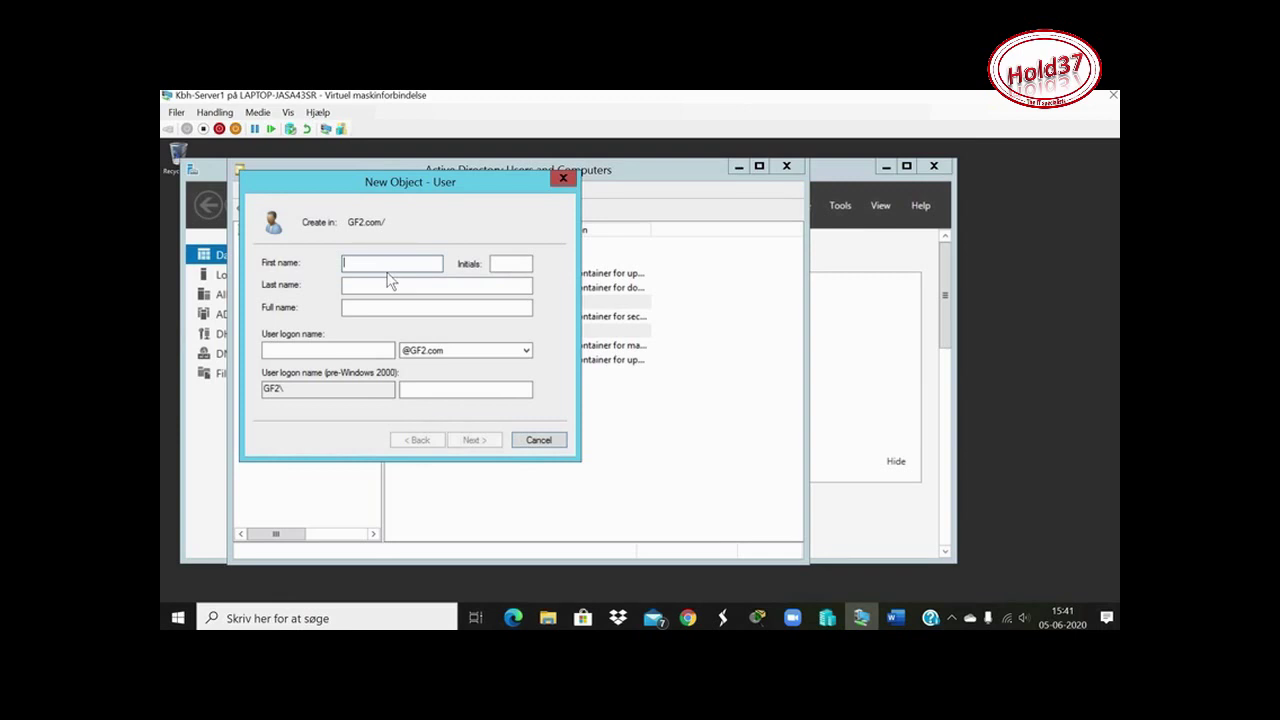
pyautogui.hotkey('shift', 'Left')
pyautogui.hotkey('shift', 'Left')
pyautogui.hotkey('shift', 'Left')
pyautogui.hotkey('shift', 'Left')
pyautogui.hotkey('shift', 'Left')
pyautogui.hotkey('shift', 'Left')
pyautogui.hotkey('shift', 'Left')
pyautogui.hotkey('shift', 'Left')
pyautogui.hotkey('ctrl', 'c')
pyautogui.press('BackSpace')
pyautogui.click(372, 285)
pyautogui.hotkey('ctrl', 'v')
pyautogui.click(335, 350)
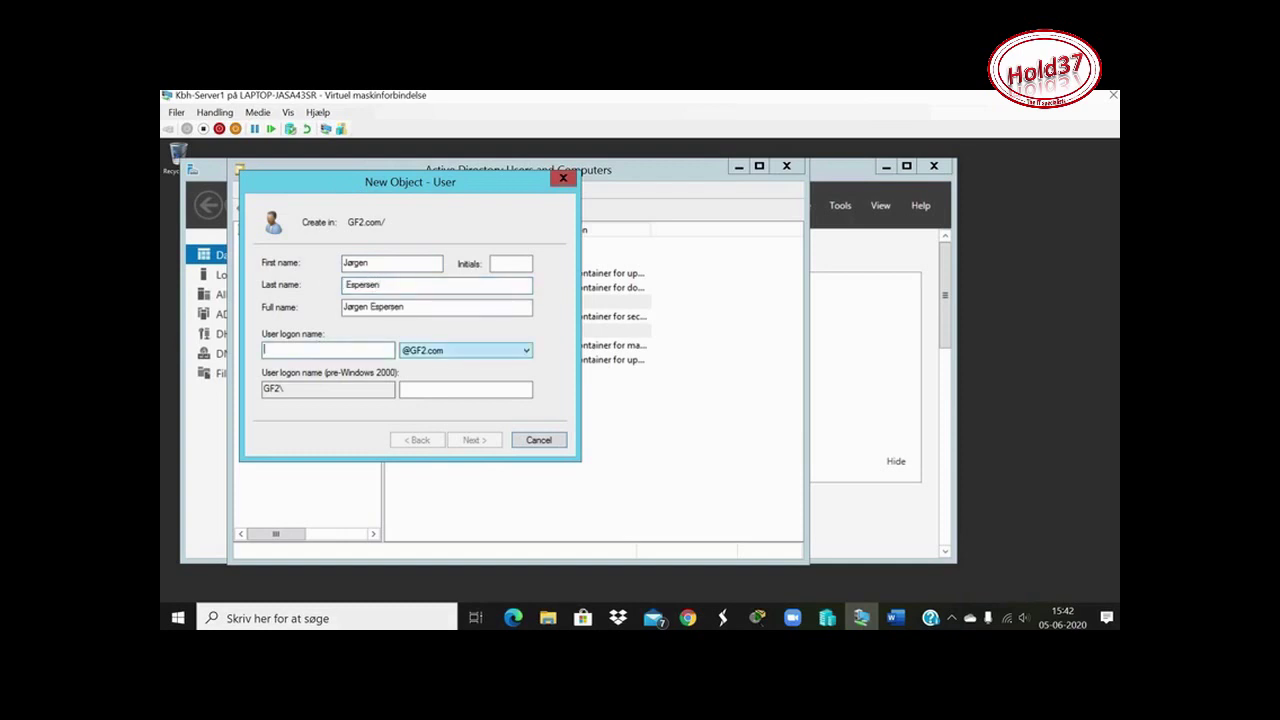
pyautogui.write('jes')
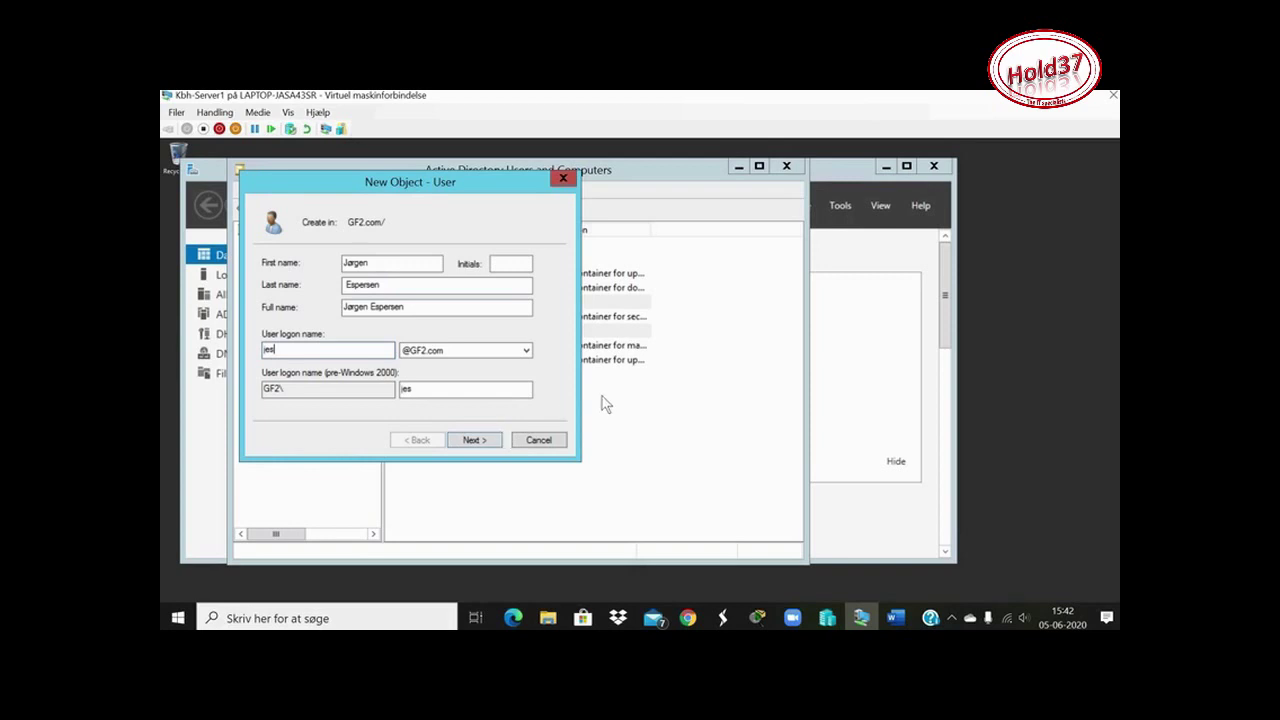
pyautogui.click(486, 443)
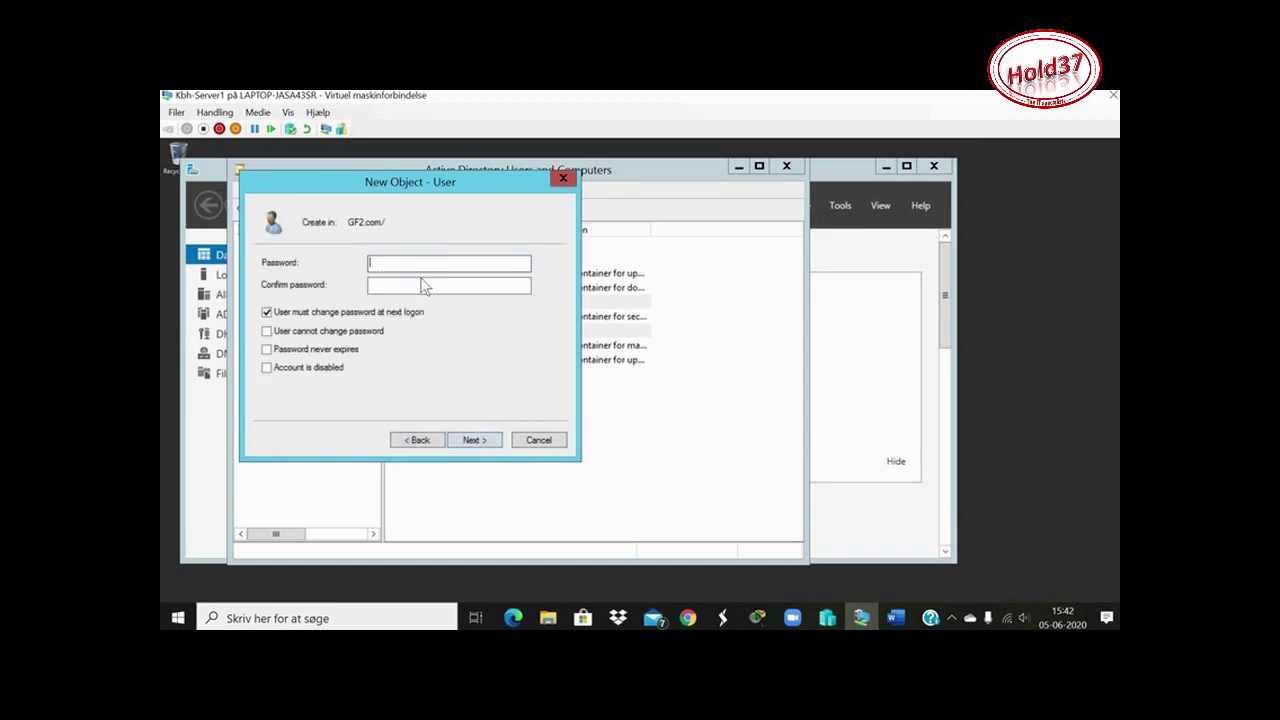
# Type the third user's password and confirmation, then continue to the account summary
pyautogui.write('Passw0rd12')
pyautogui.click(385, 287)
pyautogui.write('Password123')
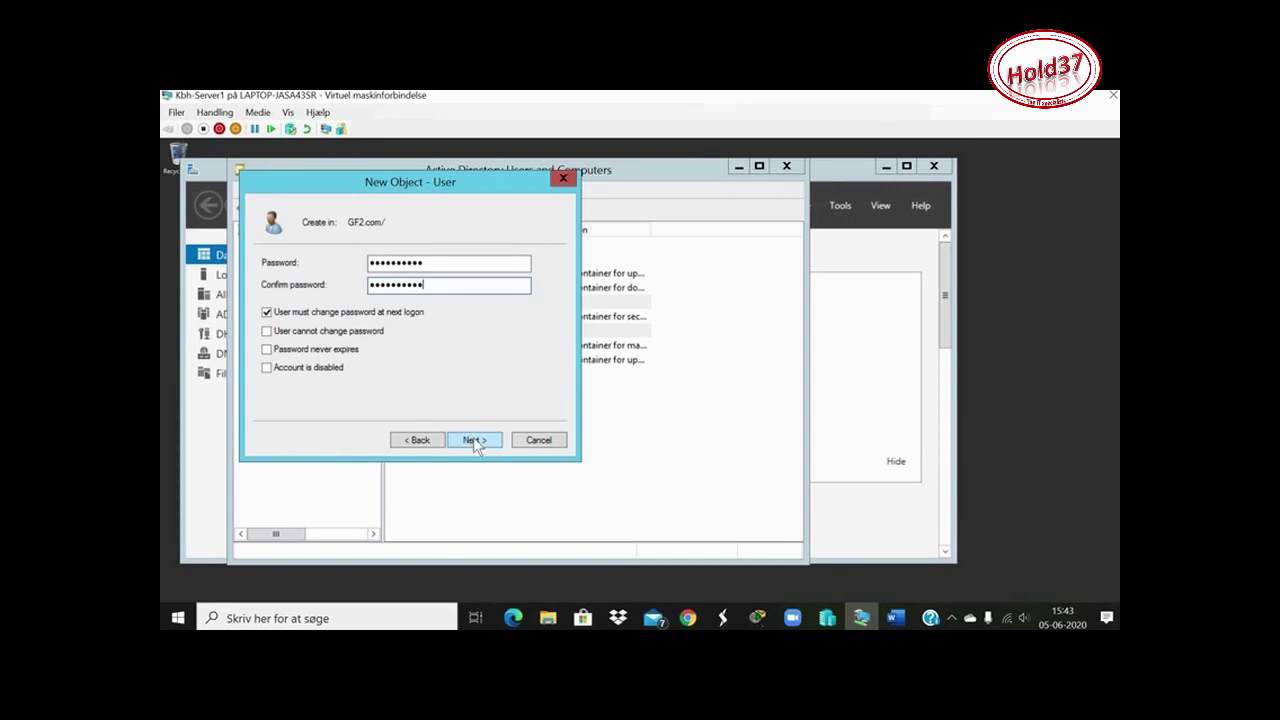
pyautogui.click(474, 440)
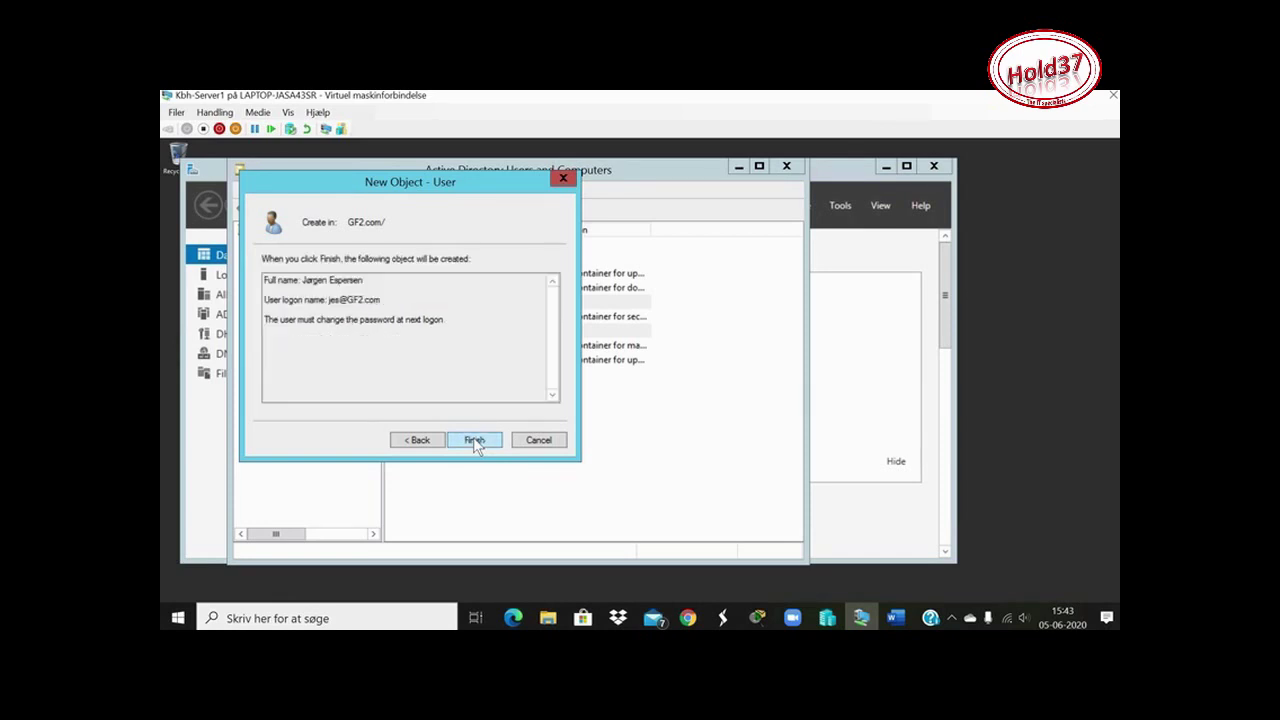
# Create the third user account, then start another new user in GF2.com
pyautogui.click(474, 440)
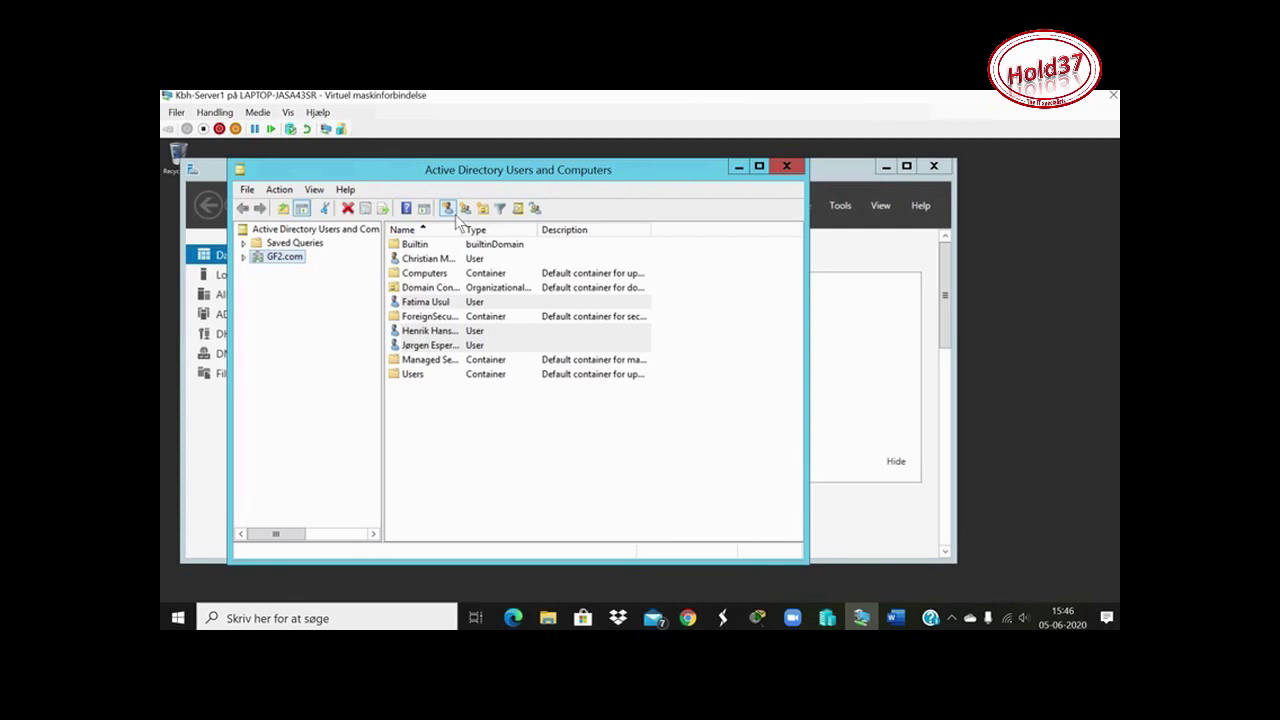
pyautogui.click(496, 229)
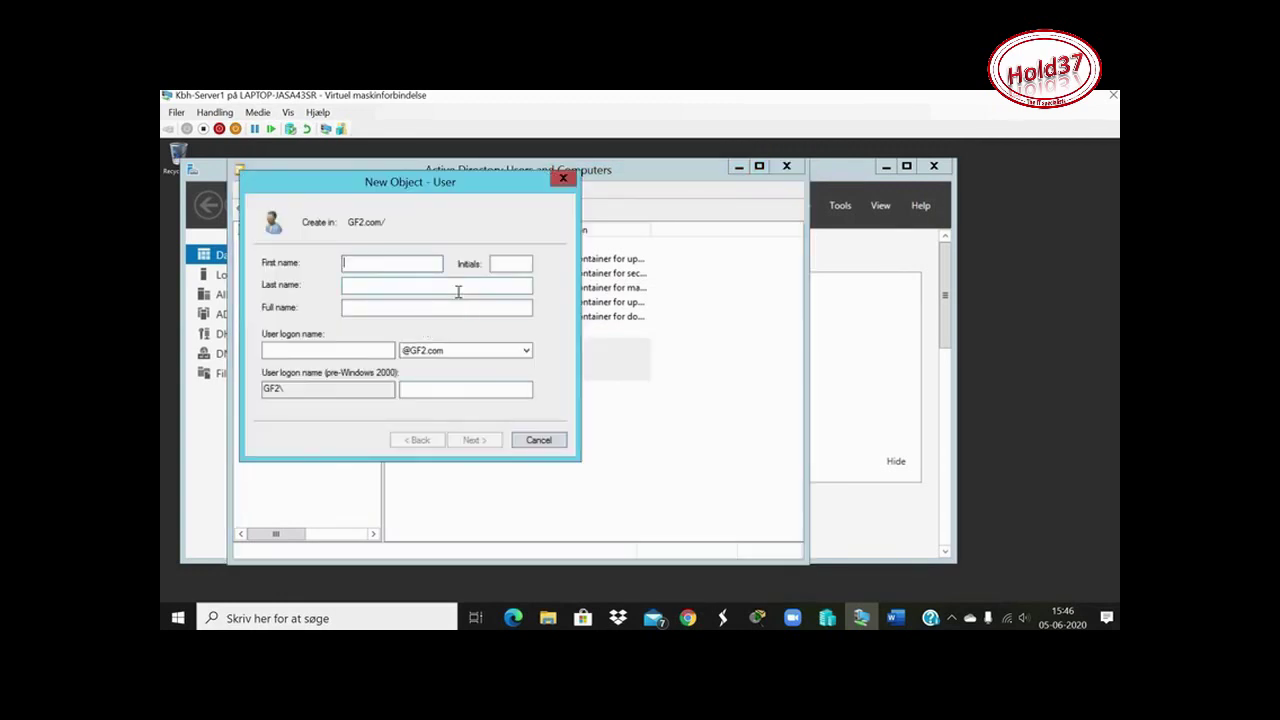
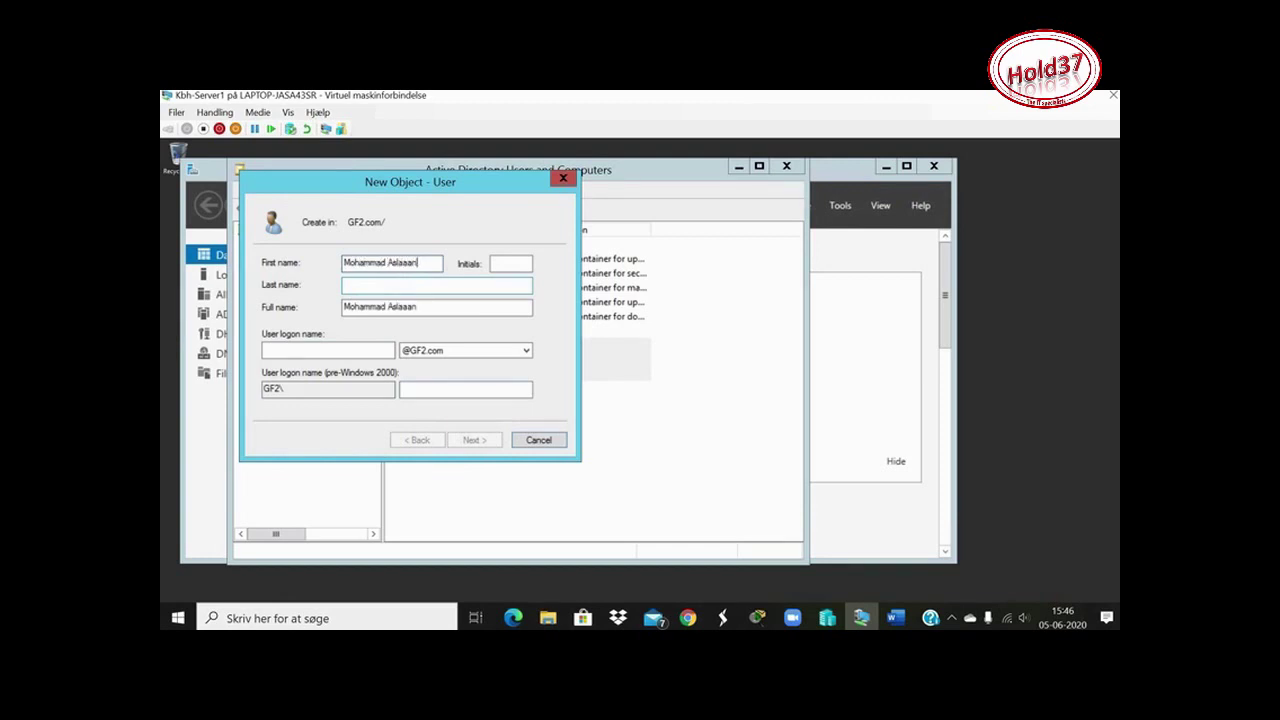
# Enter the fourth user's first and last name, correcting the first name's spelling
pyautogui.hotkey('shift', 'Left')
pyautogui.hotkey('shift', 'Left')
pyautogui.hotkey('shift', 'Left')
pyautogui.hotkey('shift', 'Left')
pyautogui.hotkey('shift', 'Left')
pyautogui.hotkey('shift', 'Left')
pyautogui.hotkey('shift', 'Left')
pyautogui.press('BackSpace')
pyautogui.click(416, 289)
pyautogui.write('Aslaaan')
pyautogui.click(386, 263)
pyautogui.hotkey('shift', 'Left')
pyautogui.press('Right')
pyautogui.press('BackSpace')
pyautogui.press('BackSpace')
pyautogui.write('ed')
# Add the fourth user's logon name and advance to the password page
pyautogui.click(318, 352)
pyautogui.write('mas')
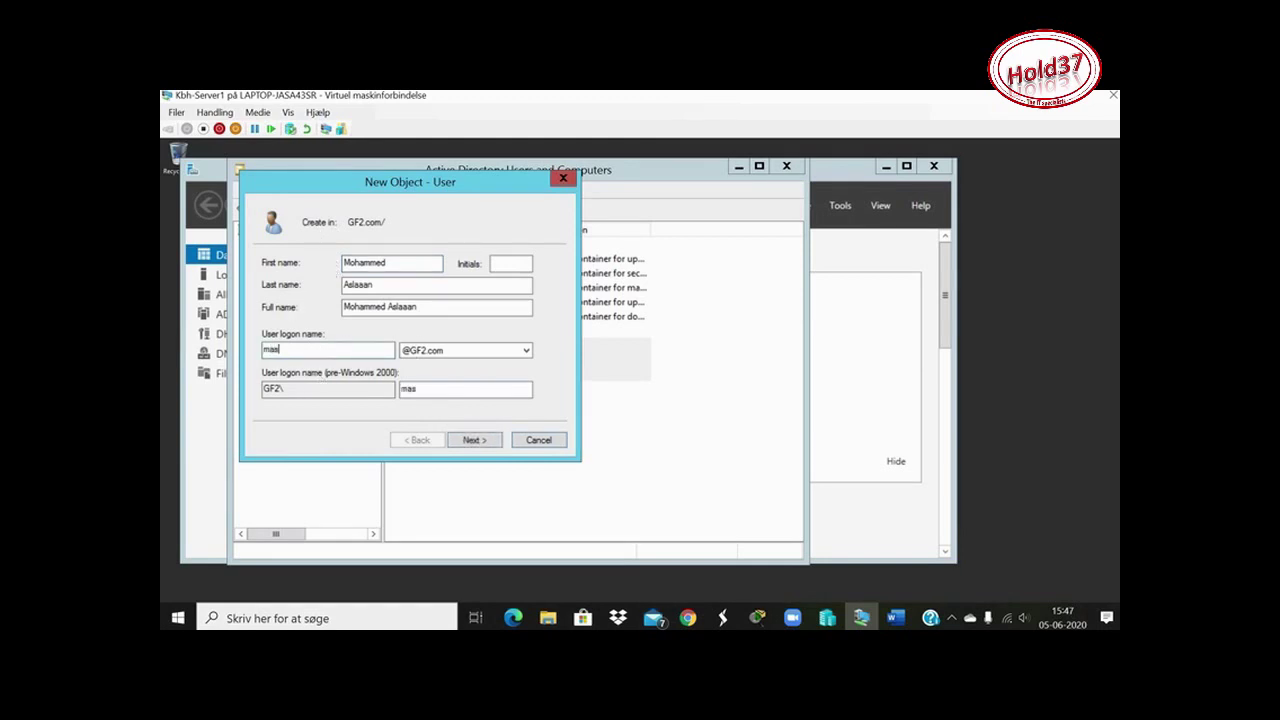
pyautogui.click(471, 442)
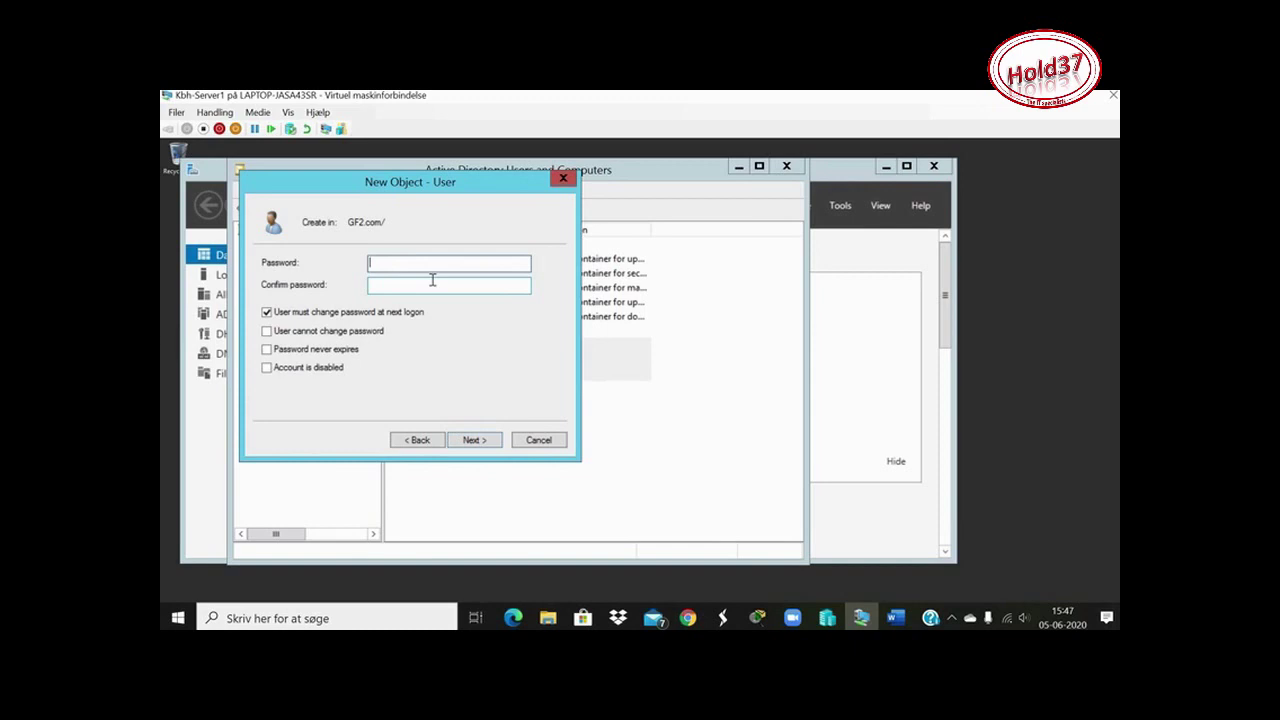
# Enter the fourth user's password and confirmation, then continue to the account summary
pyautogui.write('Password1')
pyautogui.click(394, 282)
pyautogui.write('Password1')
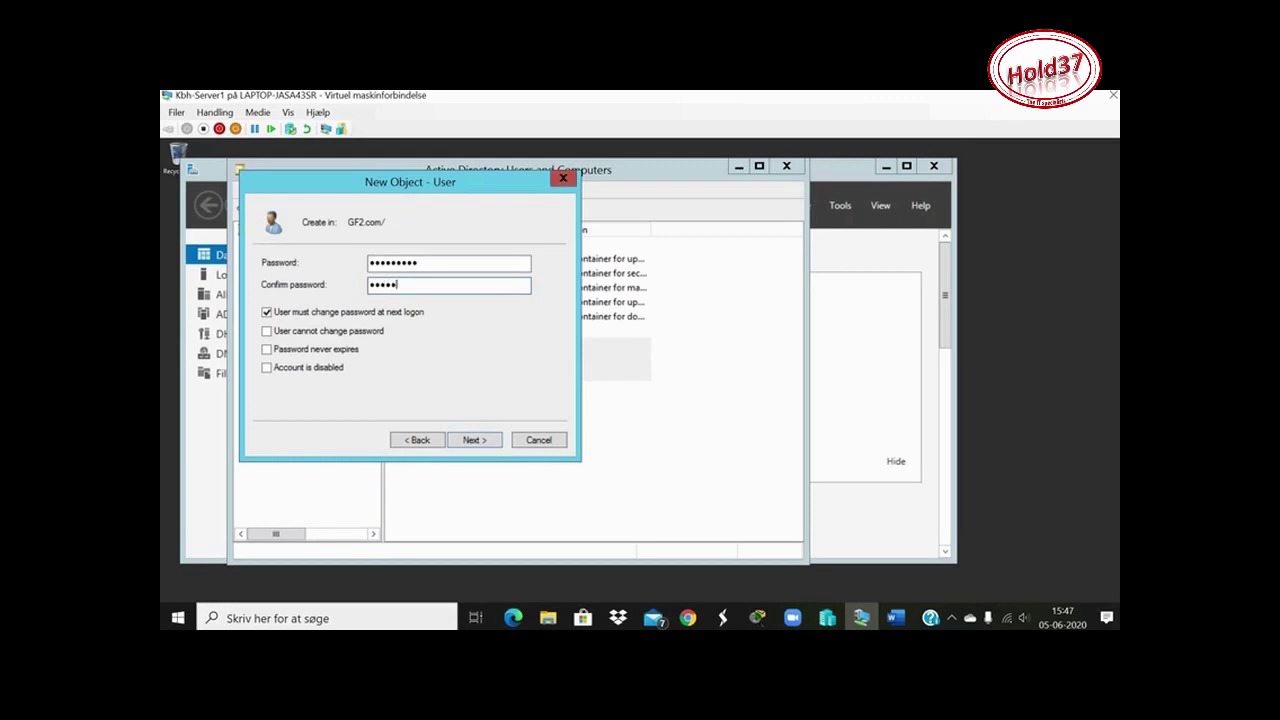
pyautogui.write('1')
pyautogui.click(471, 442)
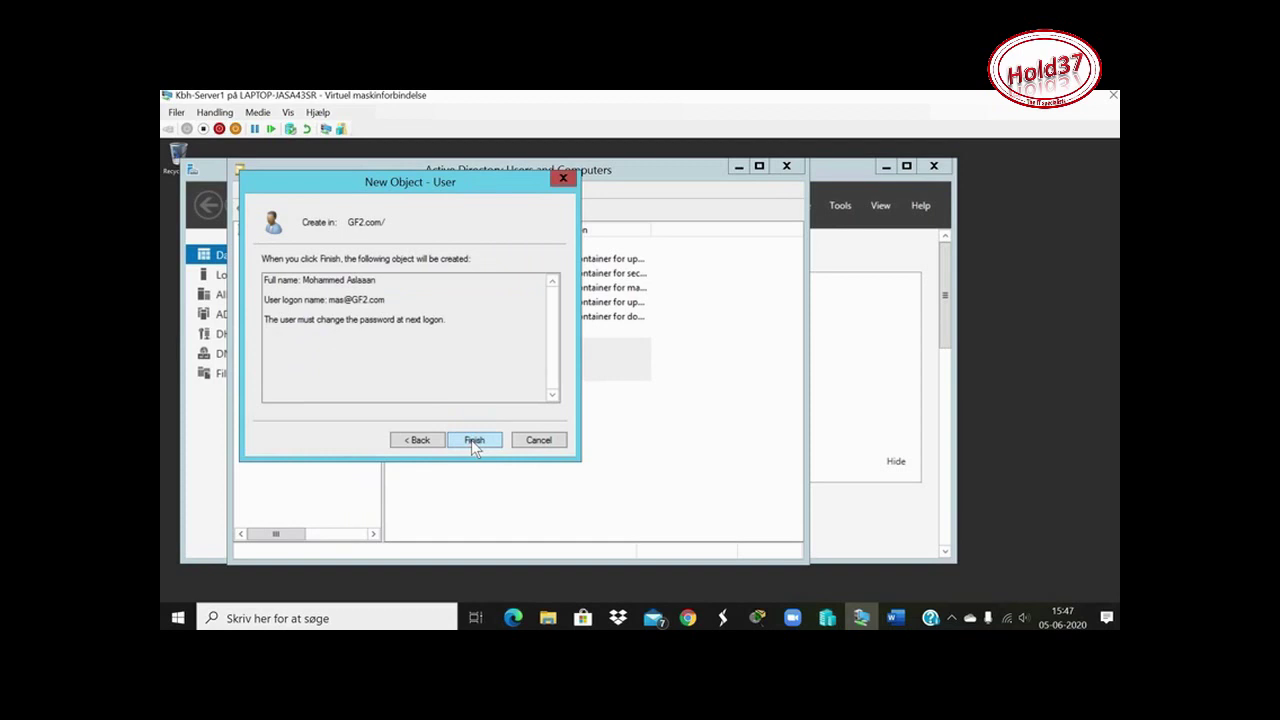
# After the password-policy error on Finish, return to the password page and clear the rejected password
pyautogui.click(471, 440)
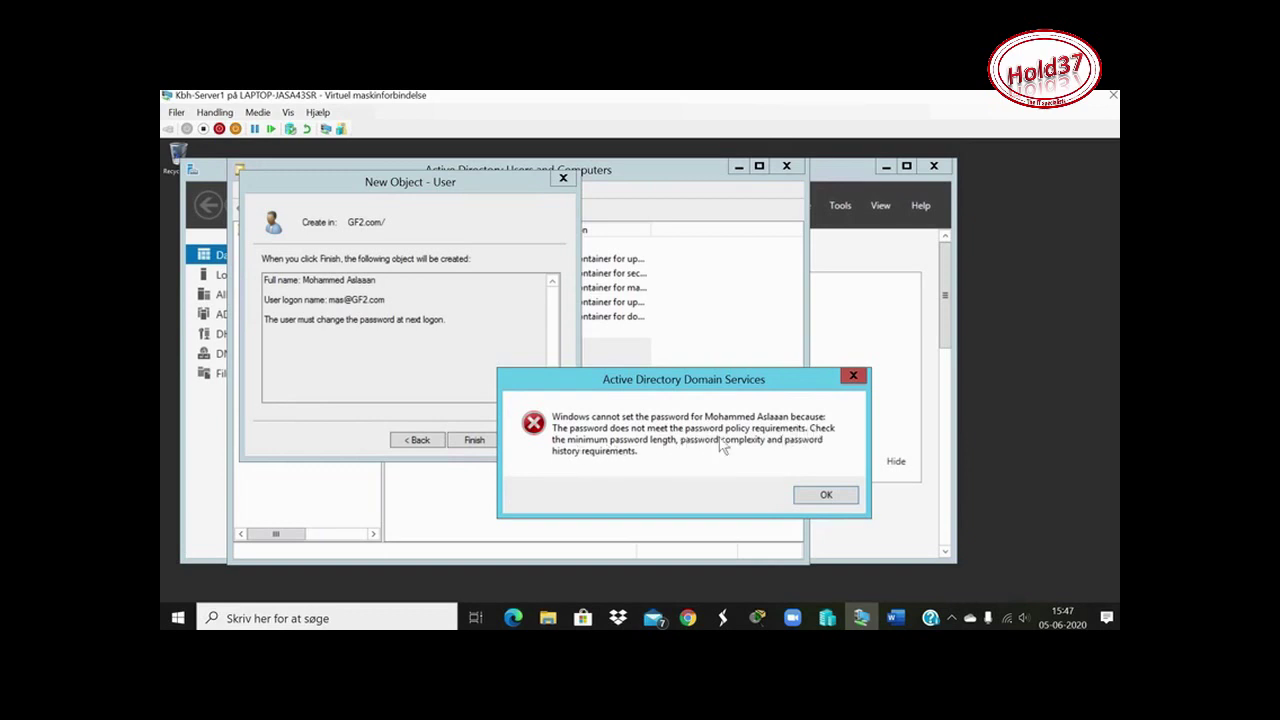
pyautogui.click(829, 496)
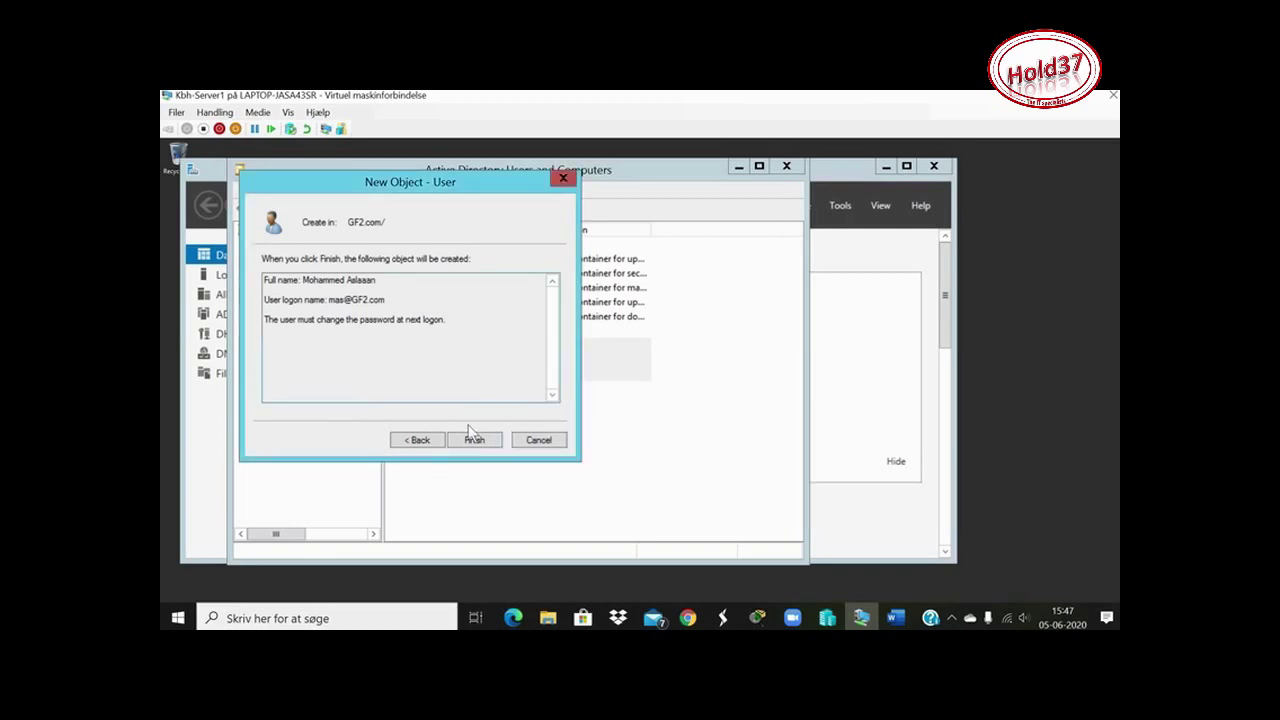
pyautogui.click(416, 439)
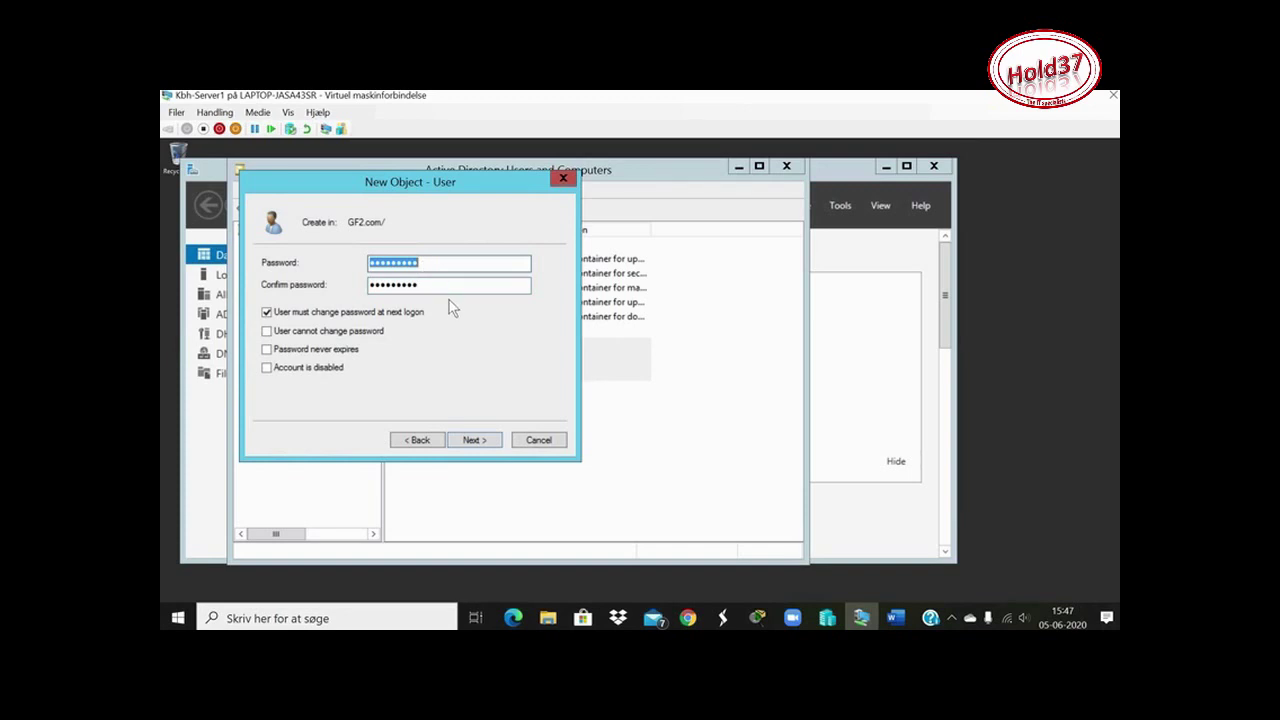
pyautogui.press('BackSpace')
# Retype the fourth user's password in both fields and retry Finish, which the policy rejects again
pyautogui.write('Password123')
pyautogui.click(425, 287)
pyautogui.moveTo(425, 287); pyautogui.dragTo(367, 290)
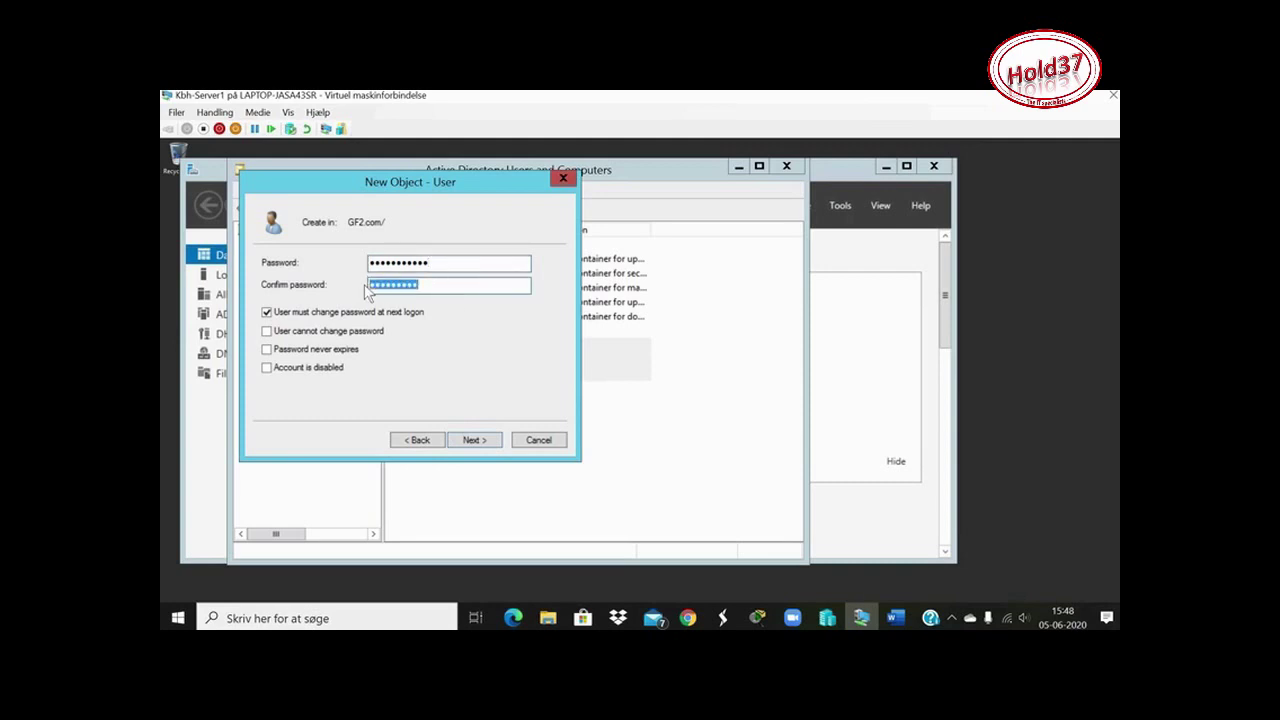
pyautogui.press('BackSpace')
pyautogui.write('Password123')
pyautogui.click(466, 443)
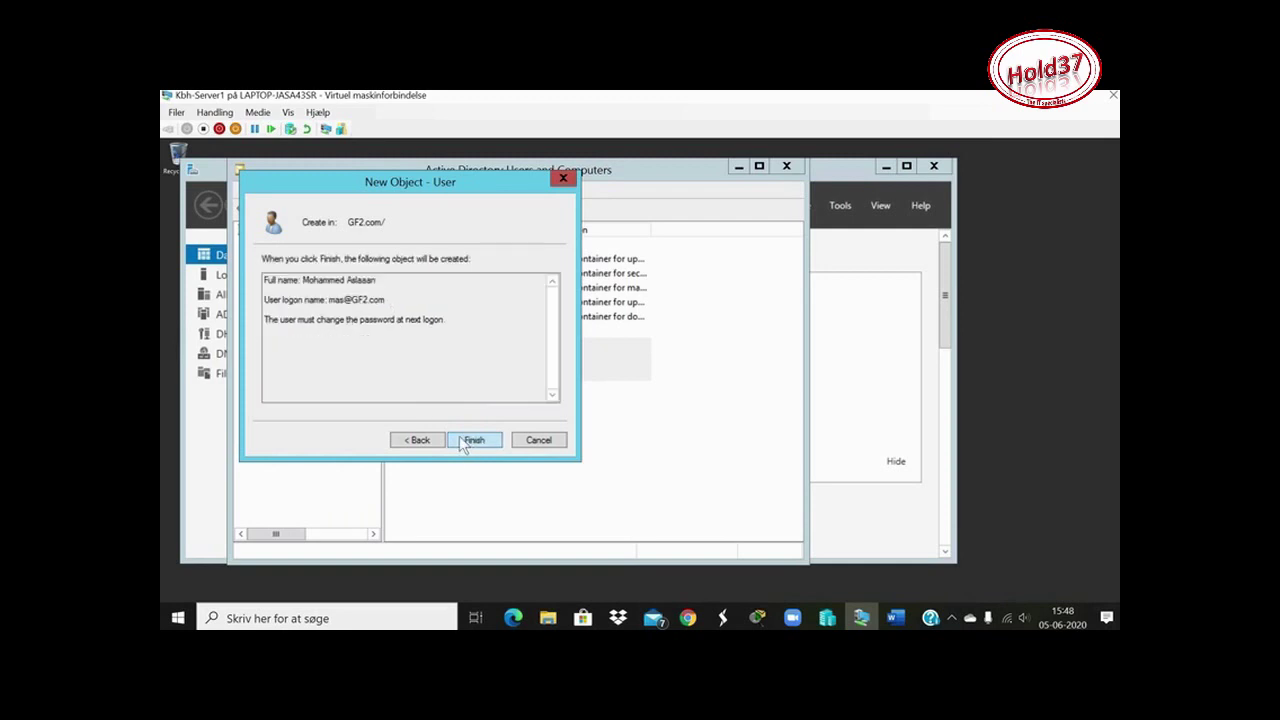
pyautogui.click(466, 441)
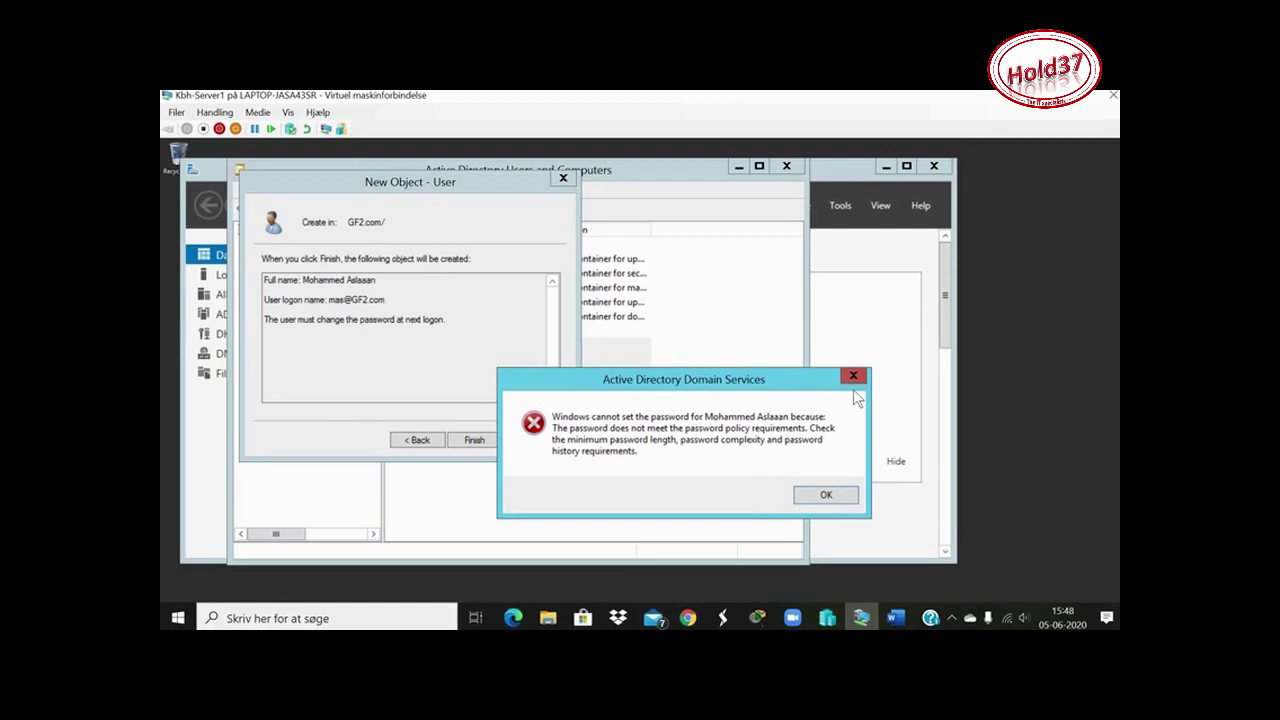
# Dismiss the password error, go back to the name page, and delete the extra letter from the last name
pyautogui.click(840, 498)
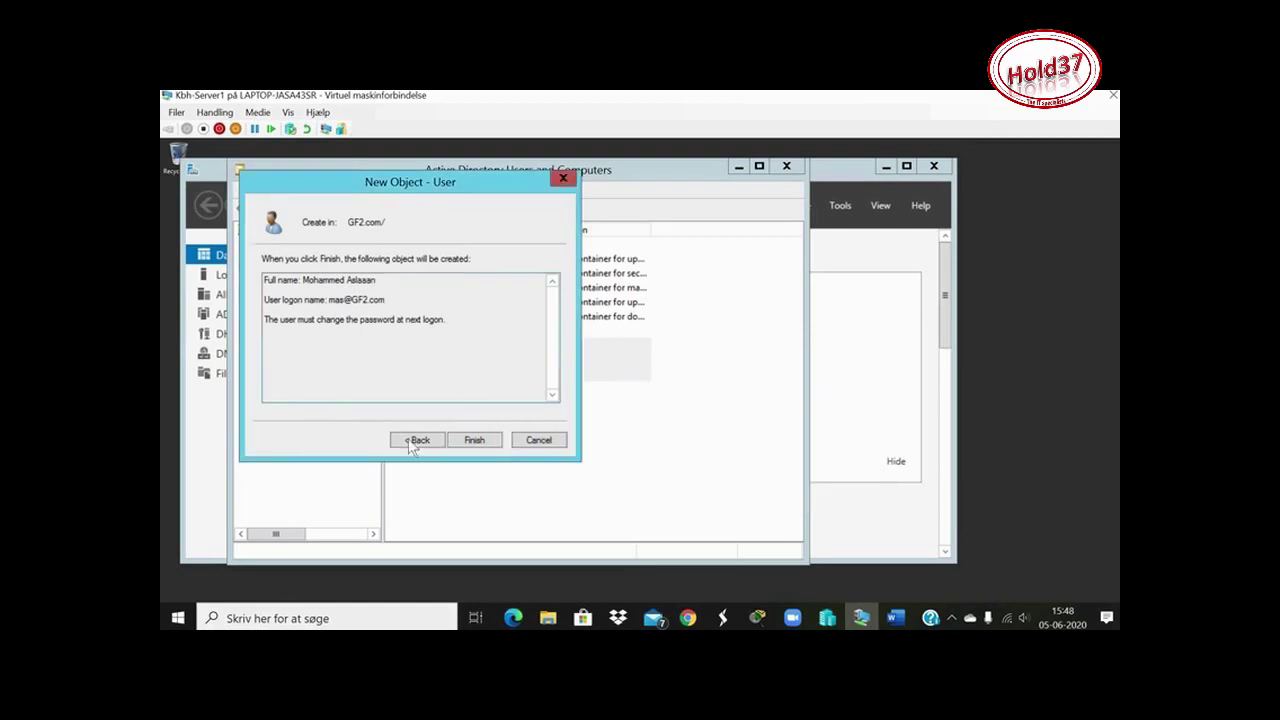
pyautogui.click(417, 441)
pyautogui.click(417, 441)
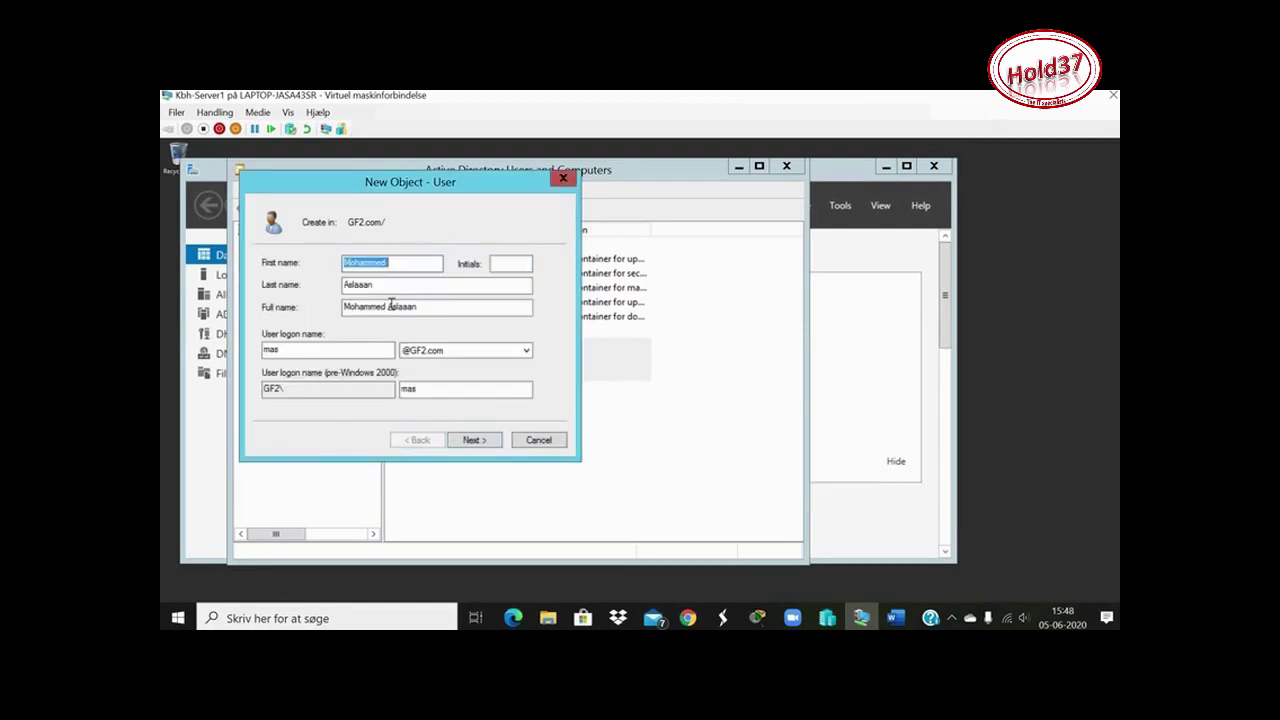
pyautogui.click(438, 312)
pyautogui.click(370, 287)
pyautogui.press('BackSpace')
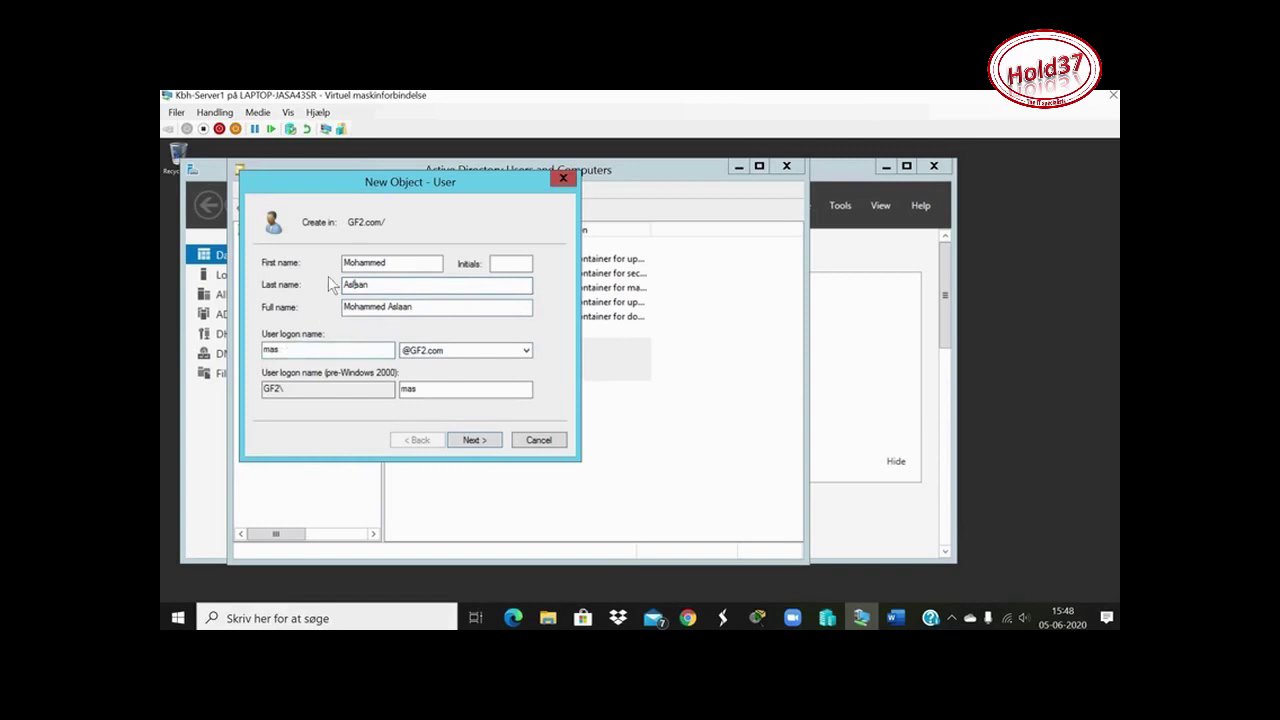
# Try another password and confirmation, then return to the password page after the policy rejection
pyautogui.click(477, 438)
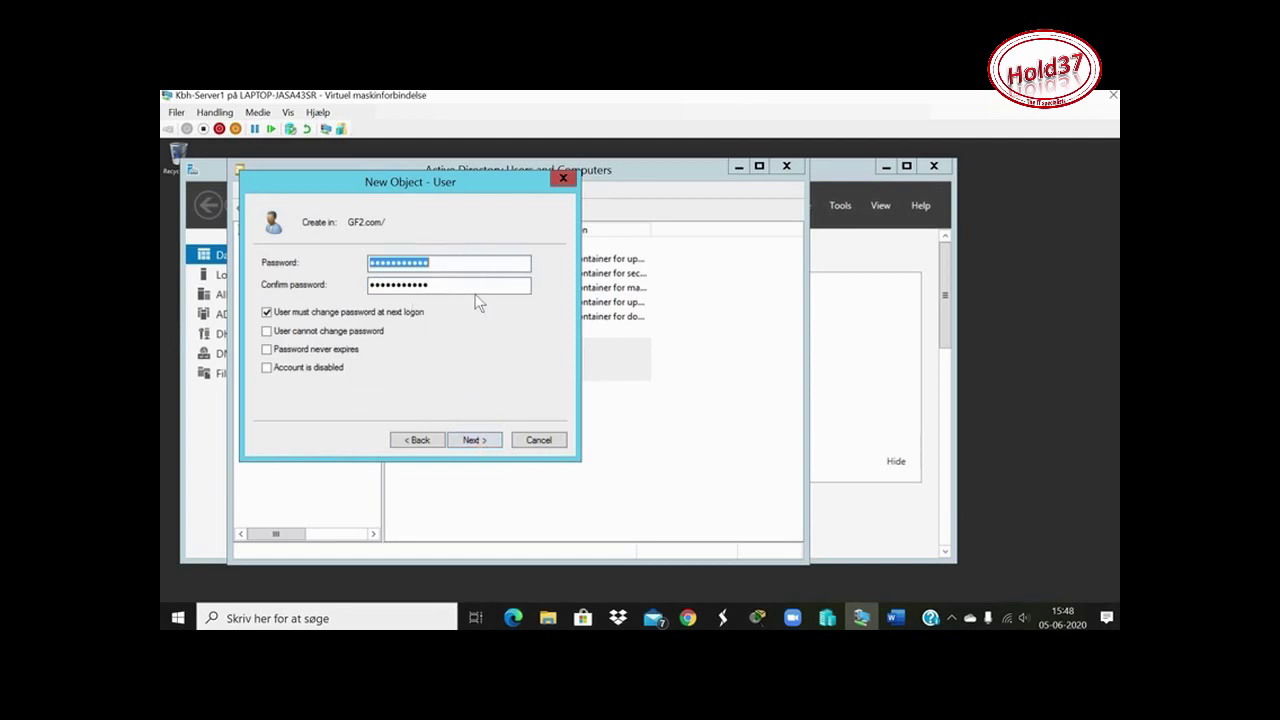
pyautogui.write('Password1234')
pyautogui.doubleClick(406, 286)
pyautogui.write('Password11234')
pyautogui.click(477, 440)
pyautogui.click(477, 440)
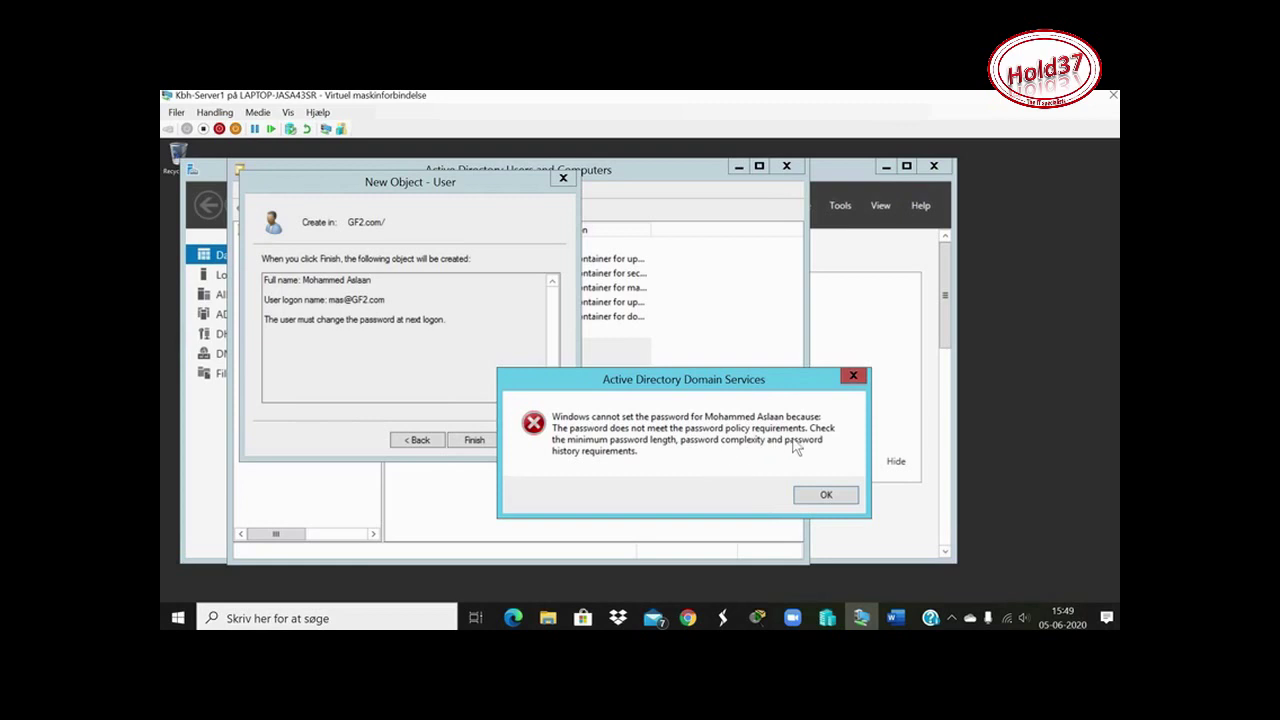
pyautogui.click(853, 377)
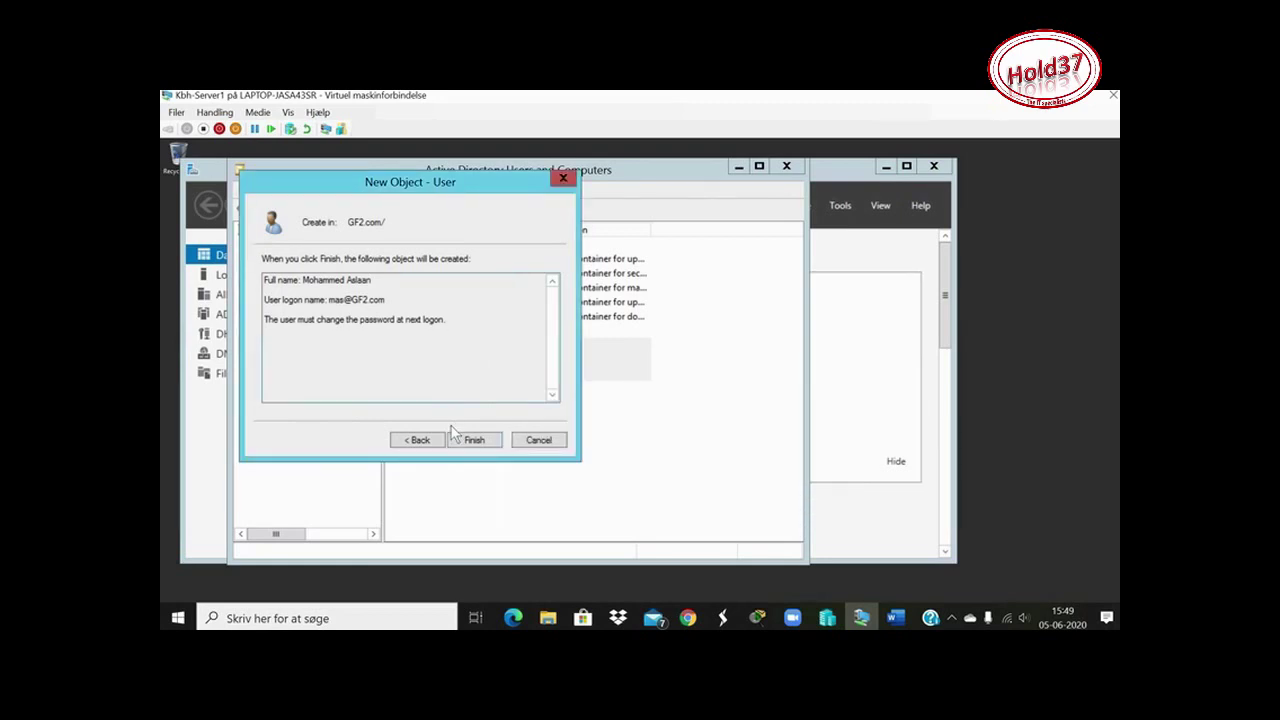
pyautogui.click(418, 440)
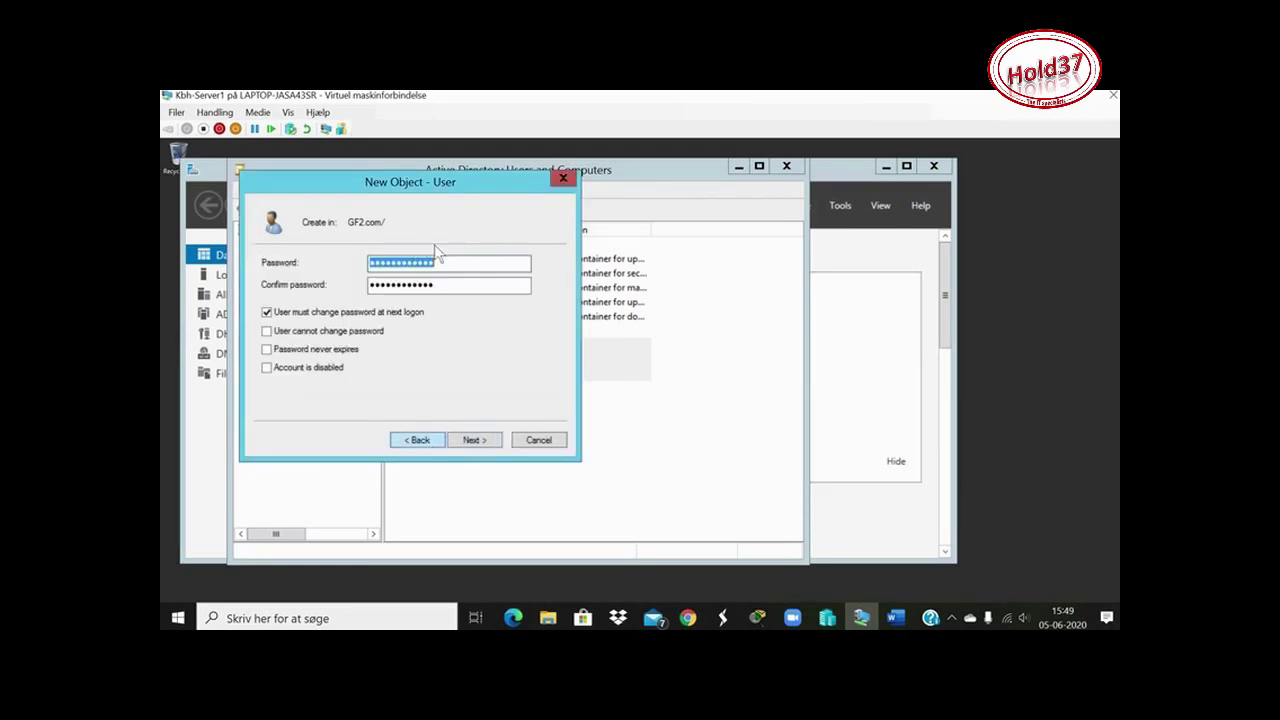
# Clear and re-enter a complex password in both fields, then finish creating the fourth user's account
pyautogui.press('BackSpace')
pyautogui.click(405, 283)
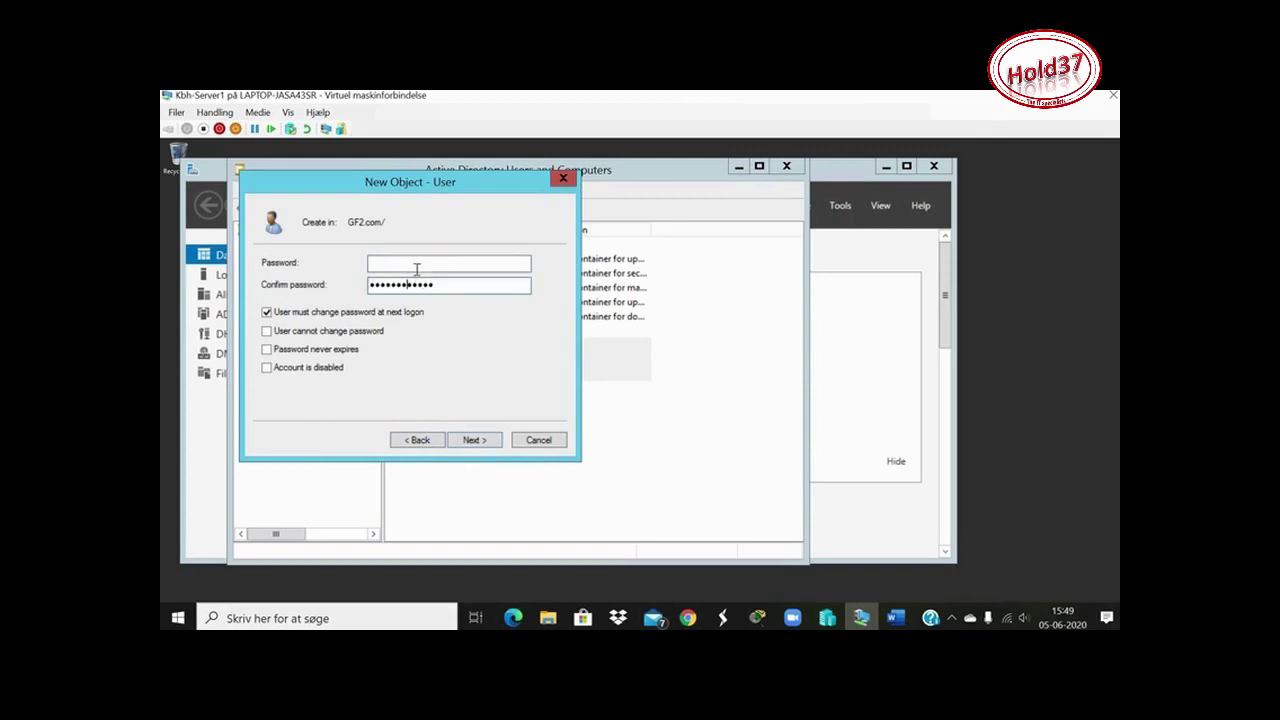
pyautogui.doubleClick(370, 285)
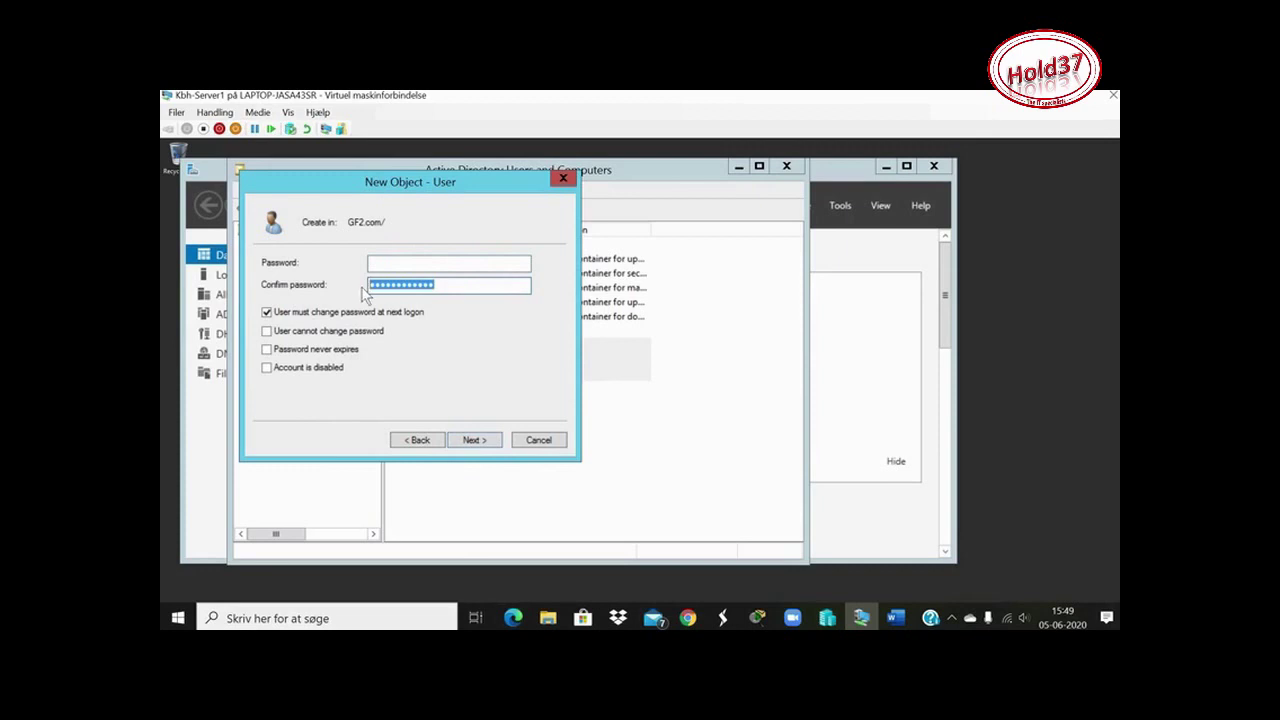
pyautogui.press('BackSpace')
pyautogui.write('Pa$')
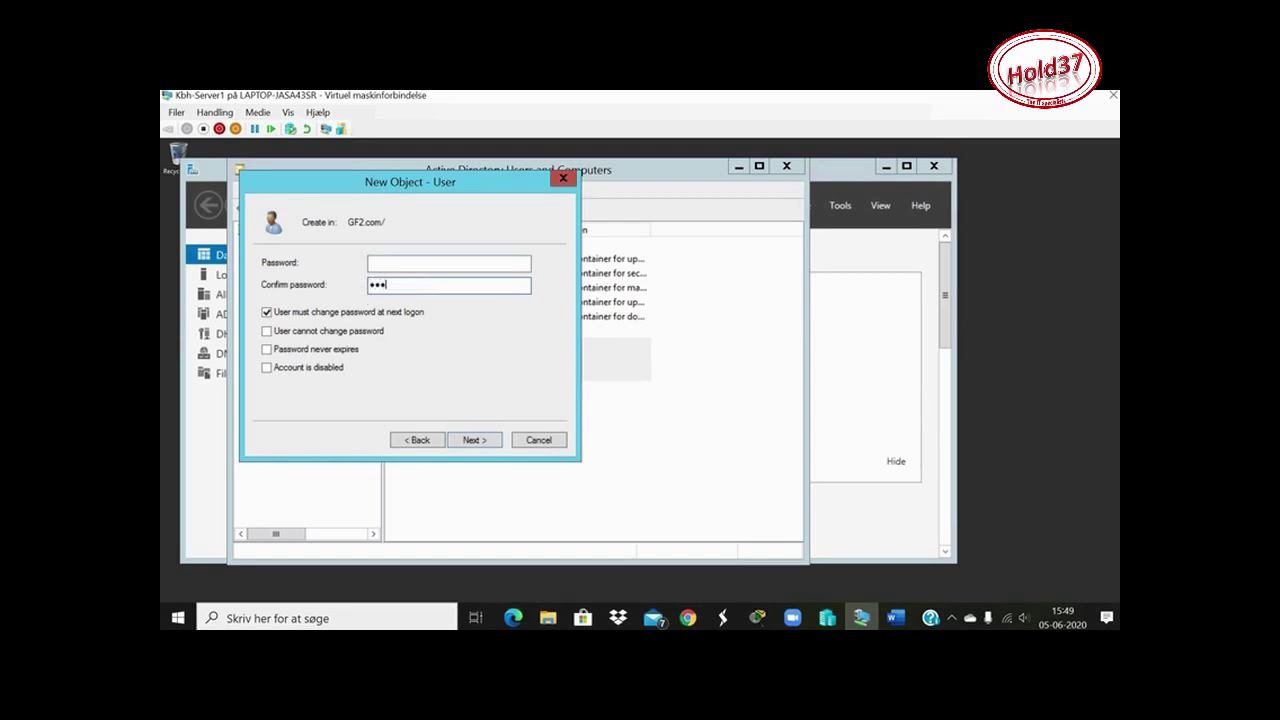
pyautogui.write('$w0rd12345')
pyautogui.click(406, 260)
pyautogui.write('Pa$')
pyautogui.press('BackSpace')
pyautogui.press('BackSpace')
pyautogui.press('BackSpace')
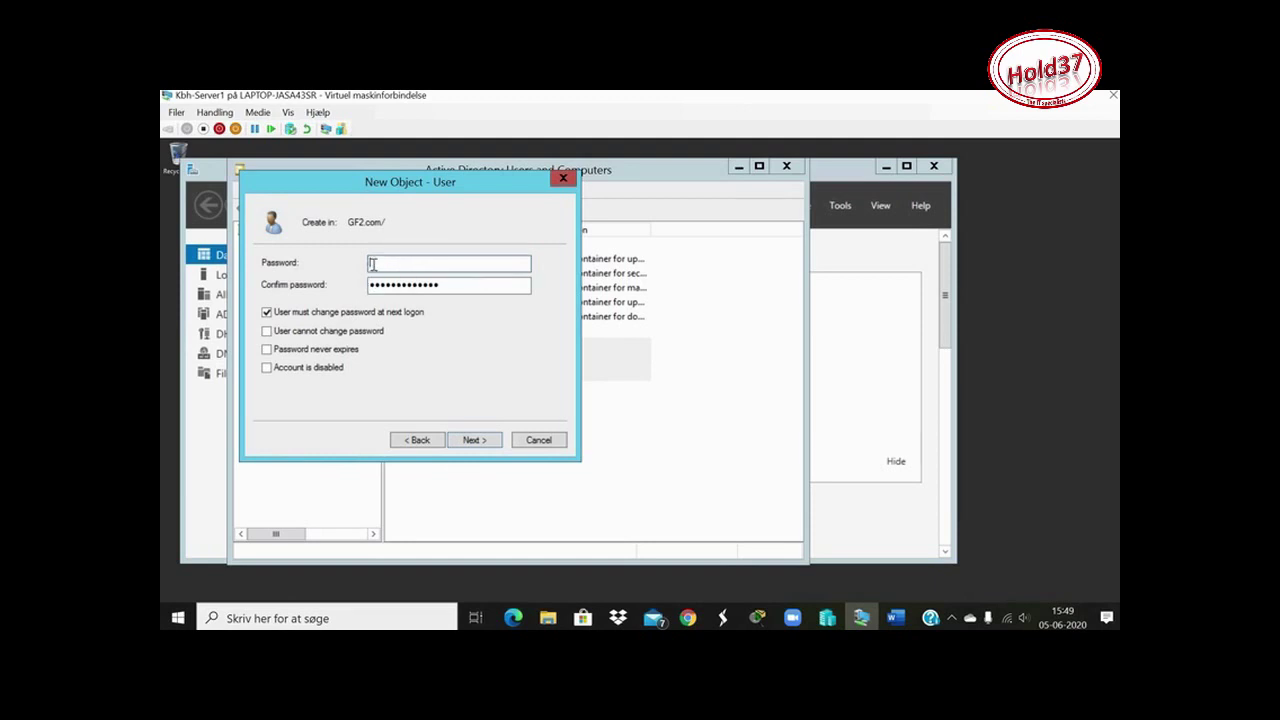
pyautogui.write('•••••••••••••')
pyautogui.click(375, 283)
pyautogui.click(482, 441)
pyautogui.click(482, 441)
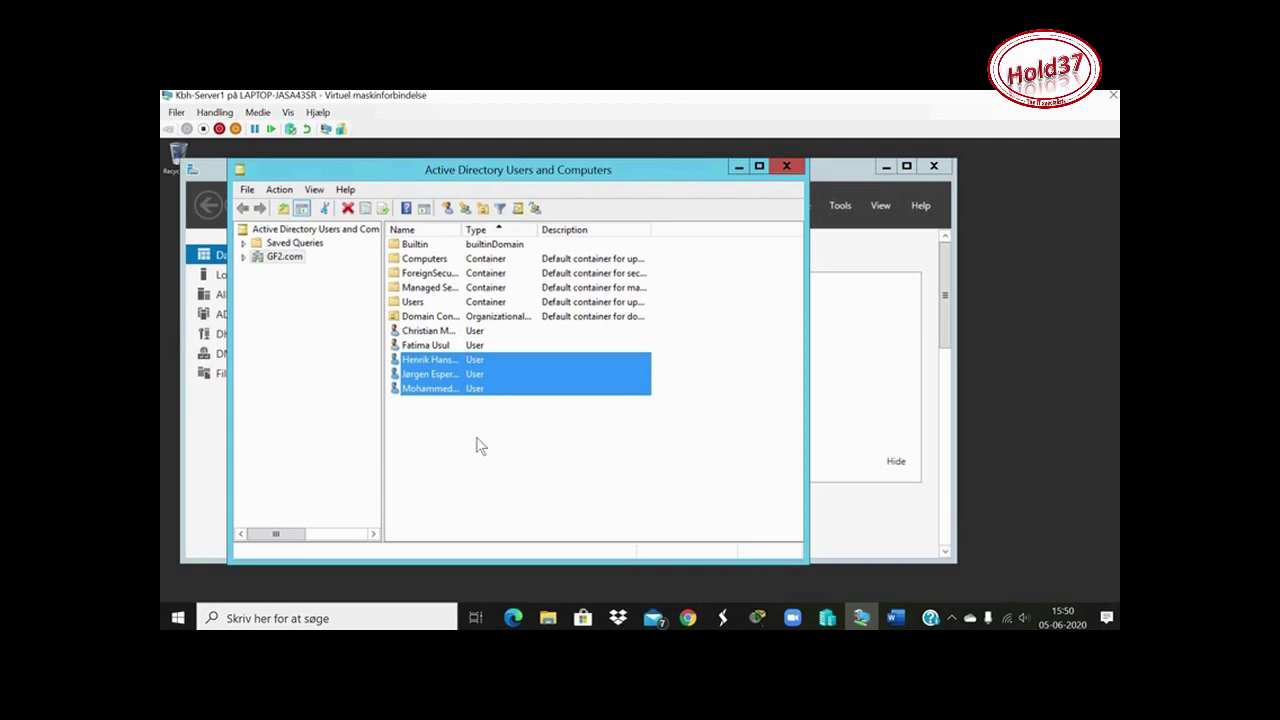
# Start a new GF2.com user and fill in the first name, last name and logon name
pyautogui.click(447, 208)
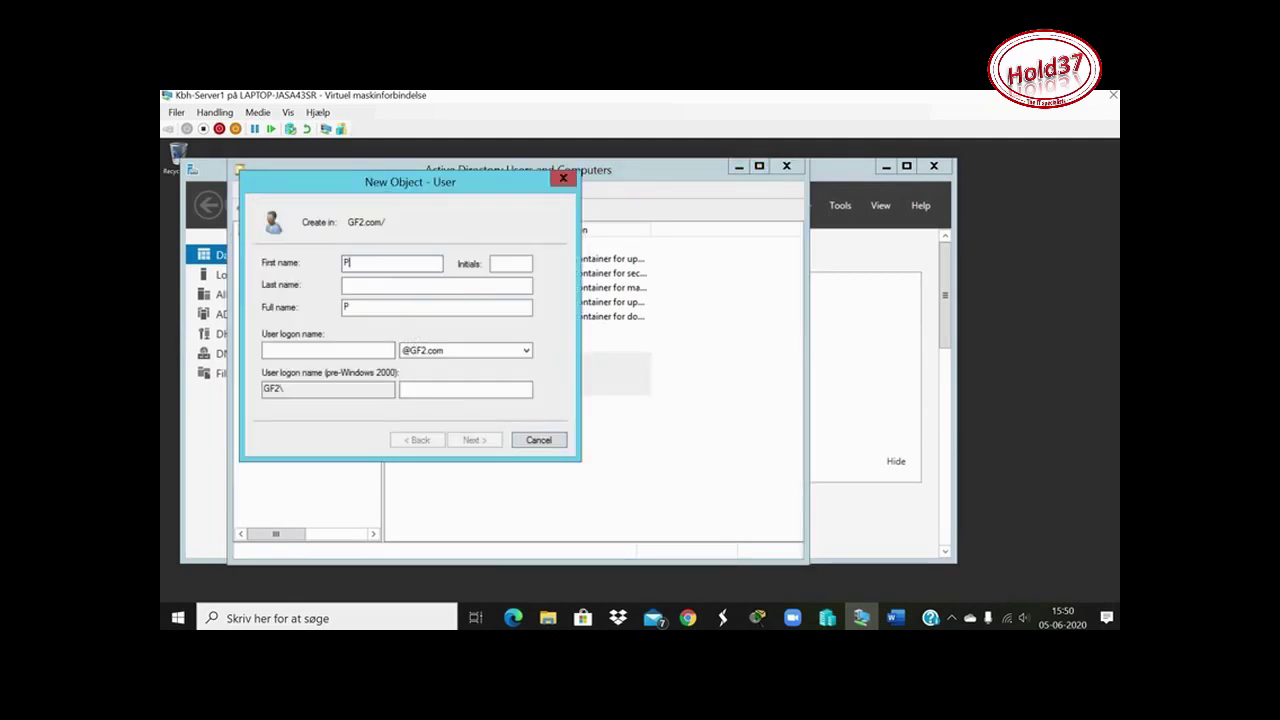
pyautogui.click(405, 289)
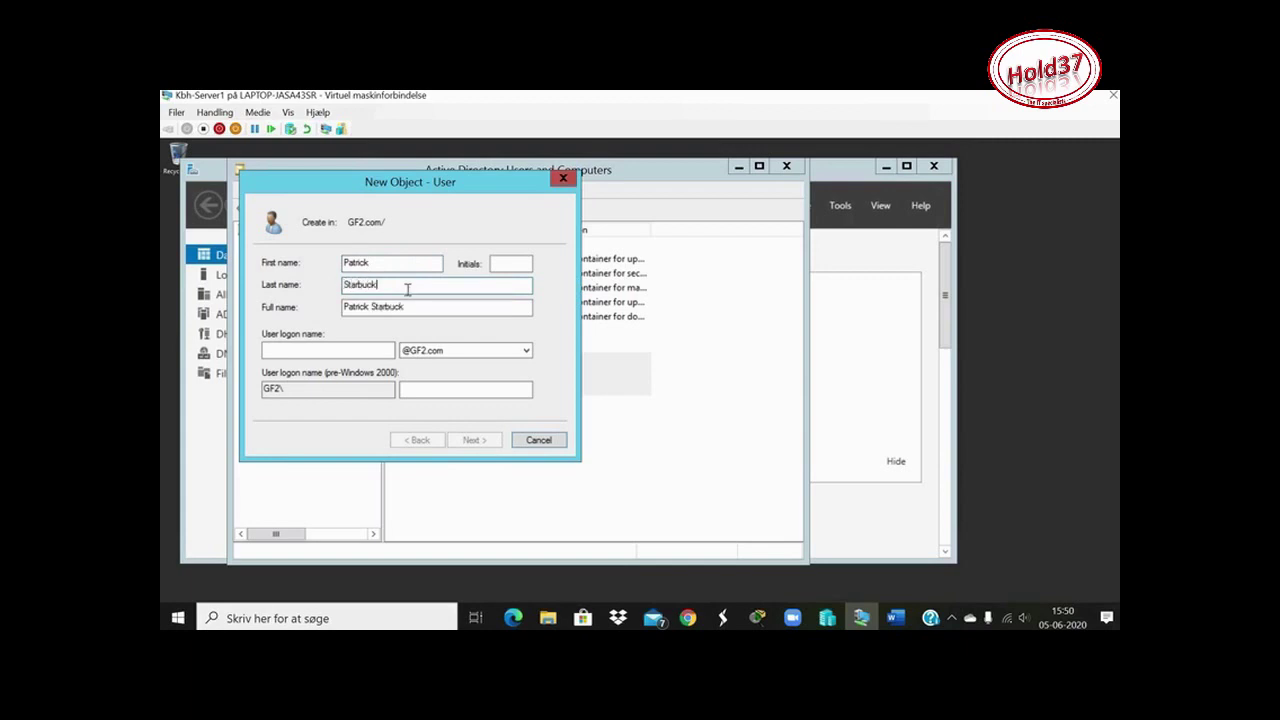
pyautogui.click(329, 350)
pyautogui.write('pst')
# Enter and confirm the account password, then finish creating the user
pyautogui.click(476, 441)
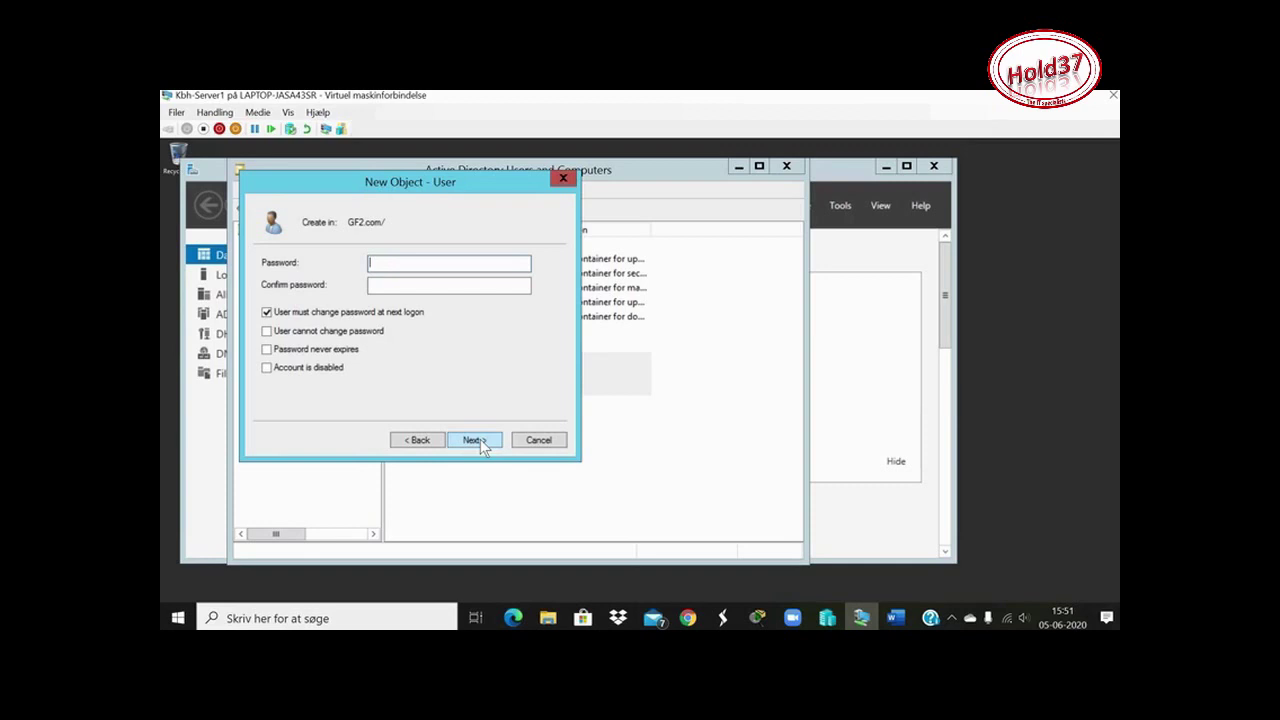
pyautogui.write('123456')
pyautogui.press('BackSpace')
pyautogui.press('BackSpace')
pyautogui.press('BackSpace')
pyautogui.press('BackSpace')
pyautogui.press('BackSpace')
pyautogui.press('BackSpace')
pyautogui.write('Passw0rd12')
pyautogui.click(380, 288)
pyautogui.write('Password12')
pyautogui.click(476, 440)
pyautogui.click(476, 440)
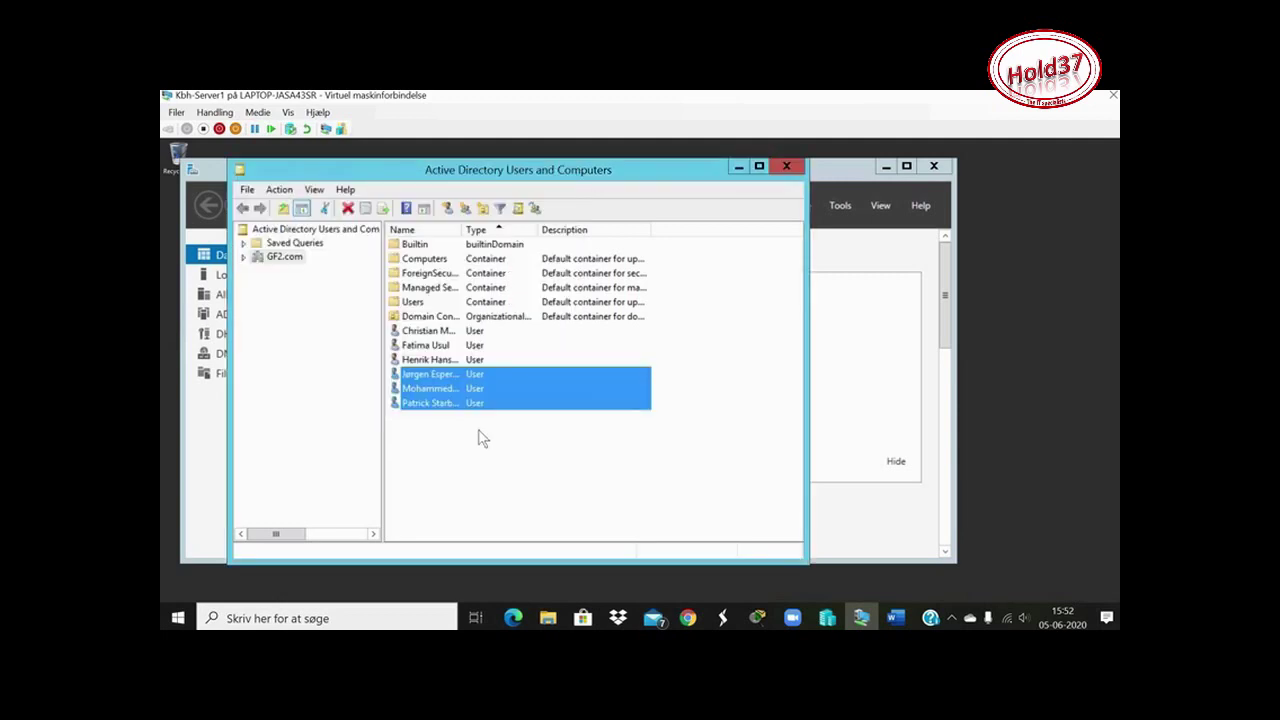
pyautogui.click(447, 209)
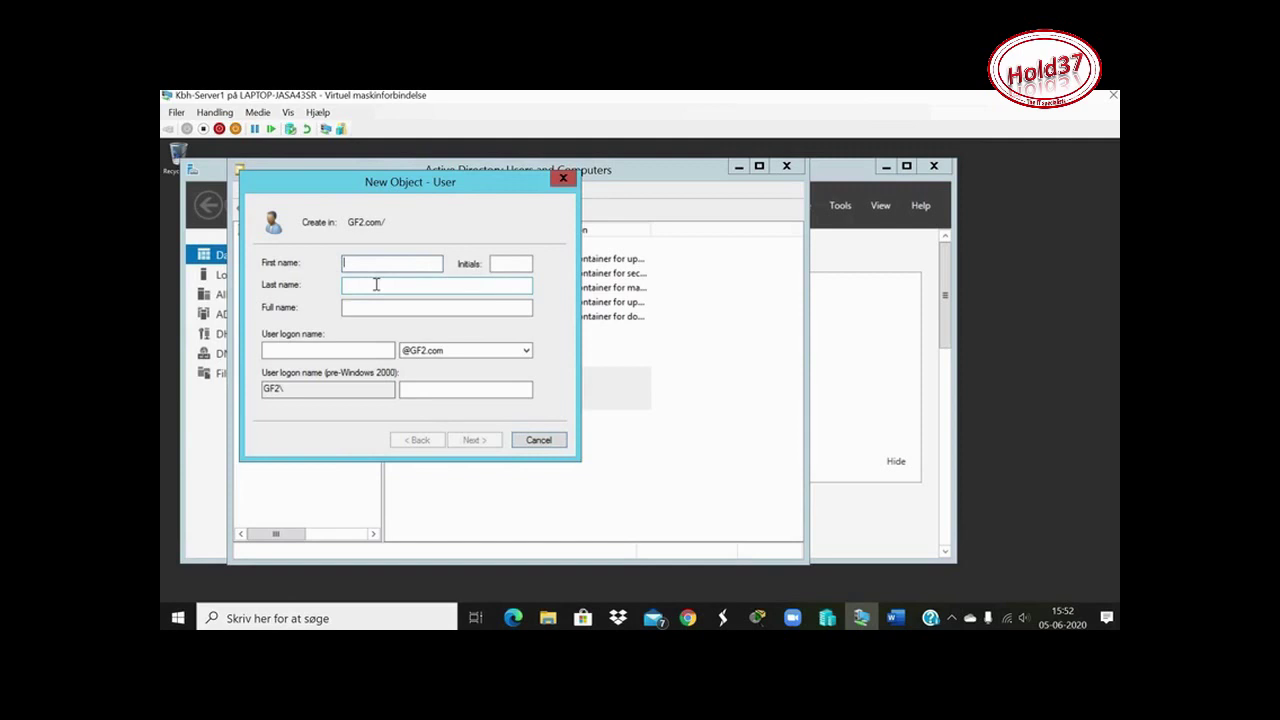
# Enter the user's name, moving the surname into Last name, and fill in the logon name
pyautogui.hotkey('ctrl', 'shift', 'Left')
pyautogui.hotkey('ctrl', 'x')
pyautogui.click(375, 284)
pyautogui.hotkey('ctrl', 'v')
pyautogui.click(330, 349)
pyautogui.write('hbu')
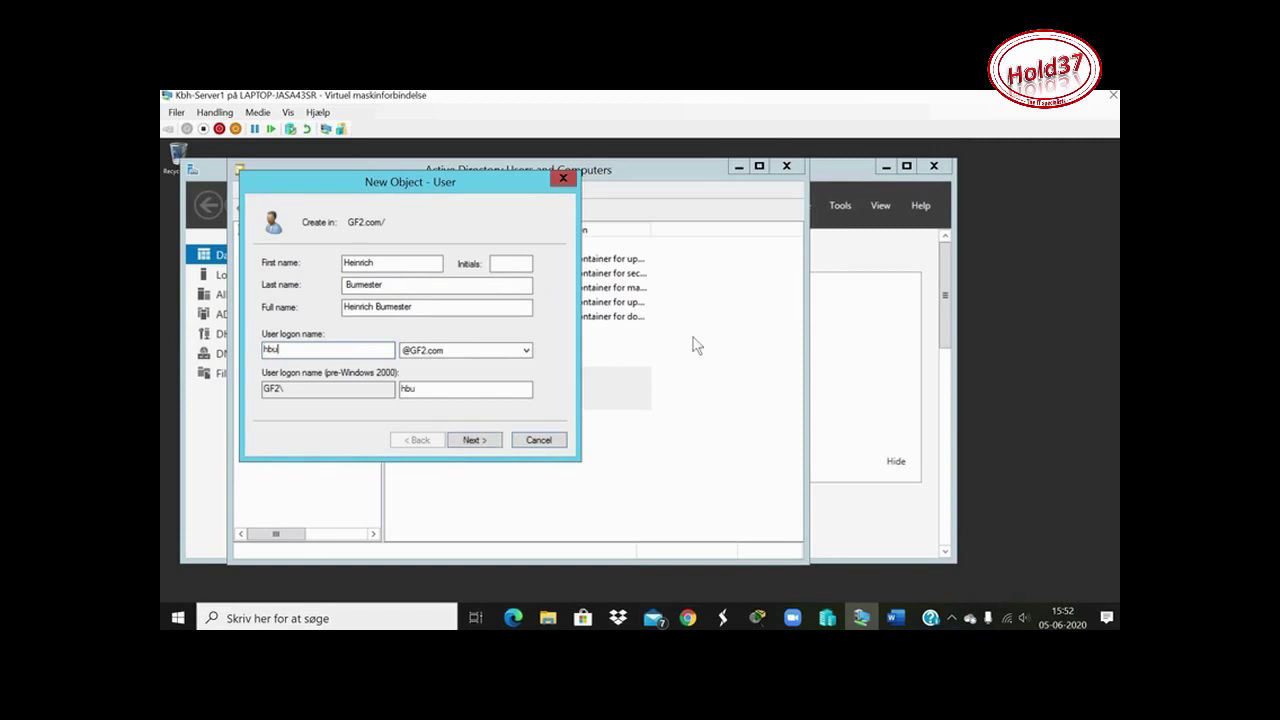
# Enter and confirm the password, then finish creating the account
pyautogui.click(492, 436)
pyautogui.write('Pass')
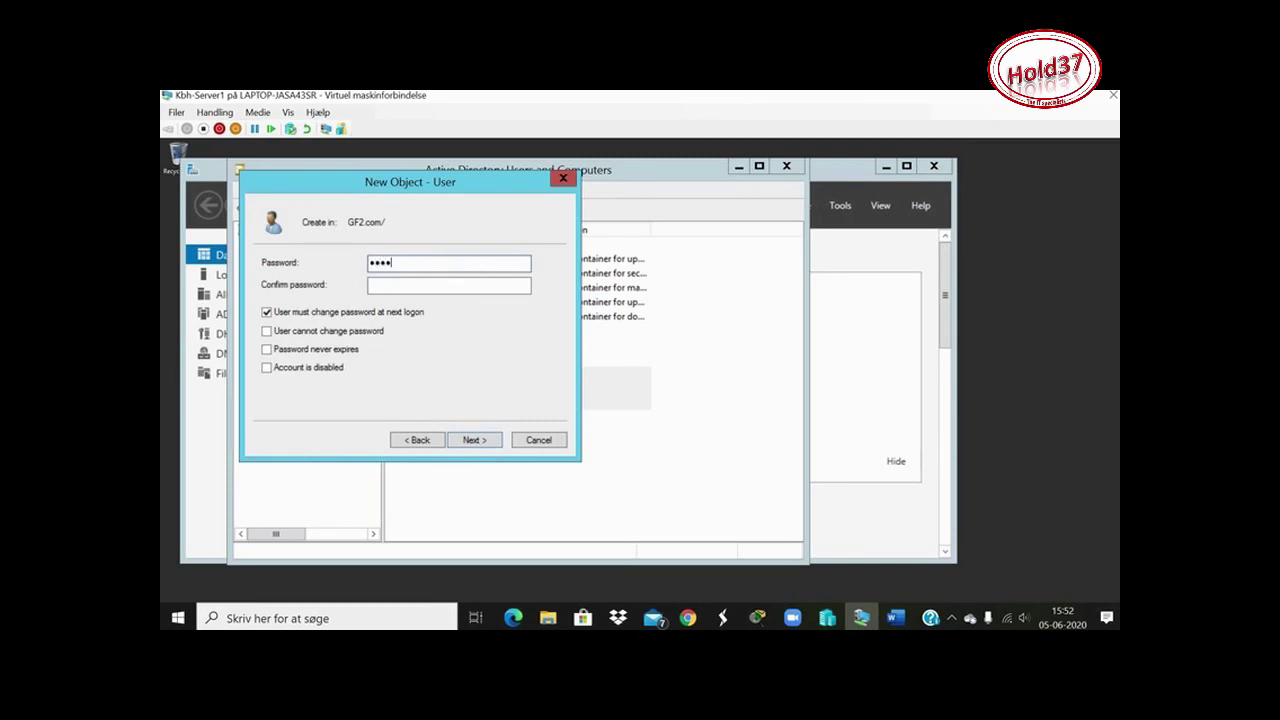
pyautogui.write('word123')
pyautogui.click(406, 287)
pyautogui.write('Password123')
pyautogui.click(485, 441)
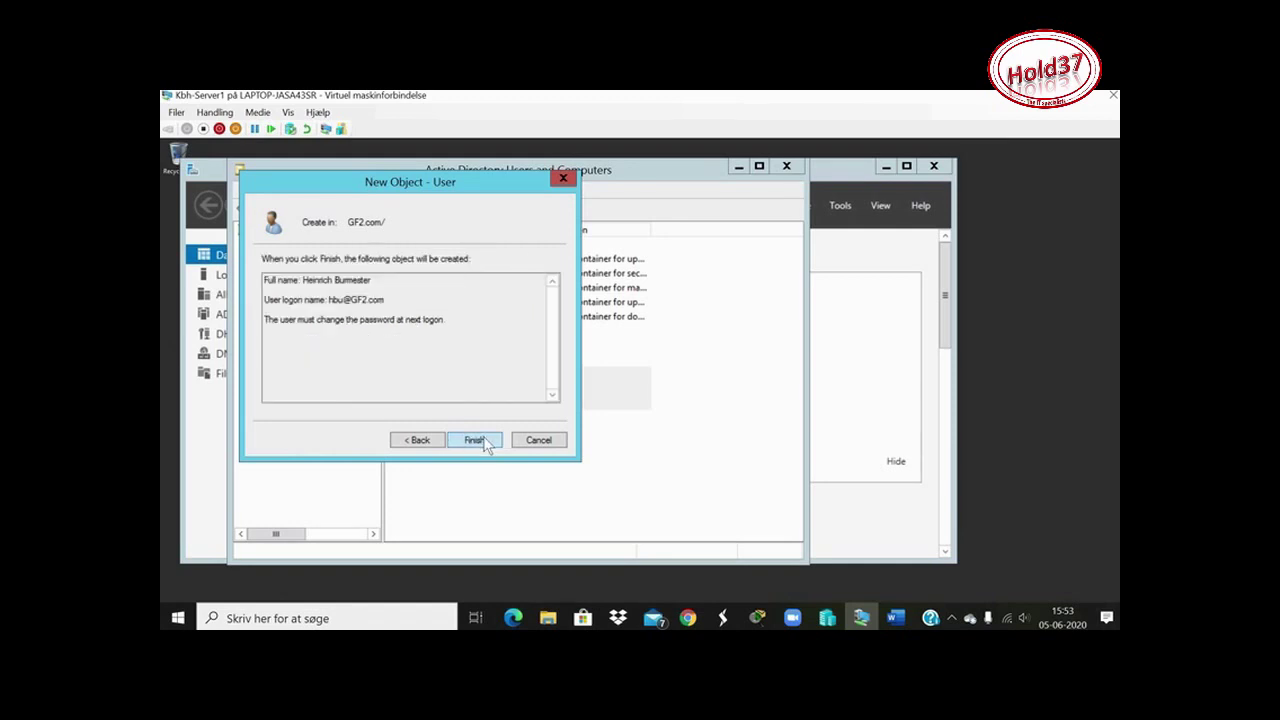
pyautogui.click(485, 441)
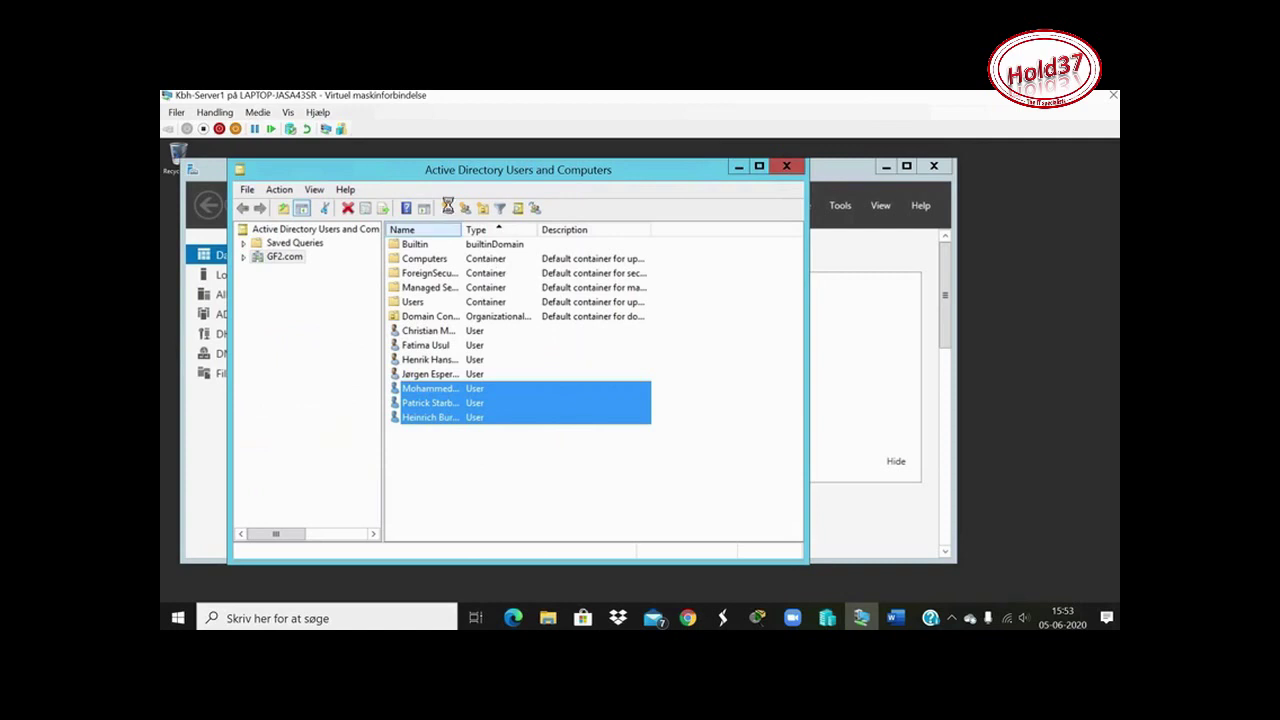
pyautogui.click(450, 210)
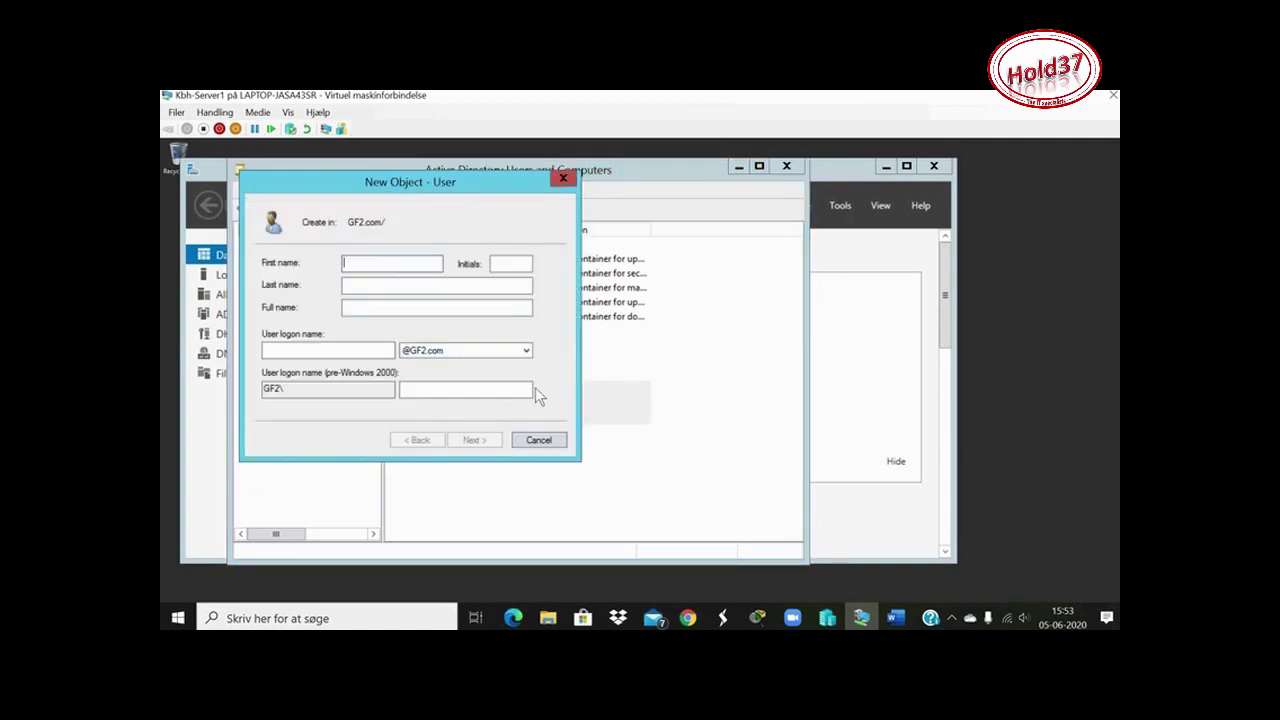
# Fill in the new user's first name, last name and logon name
pyautogui.click(347, 285)
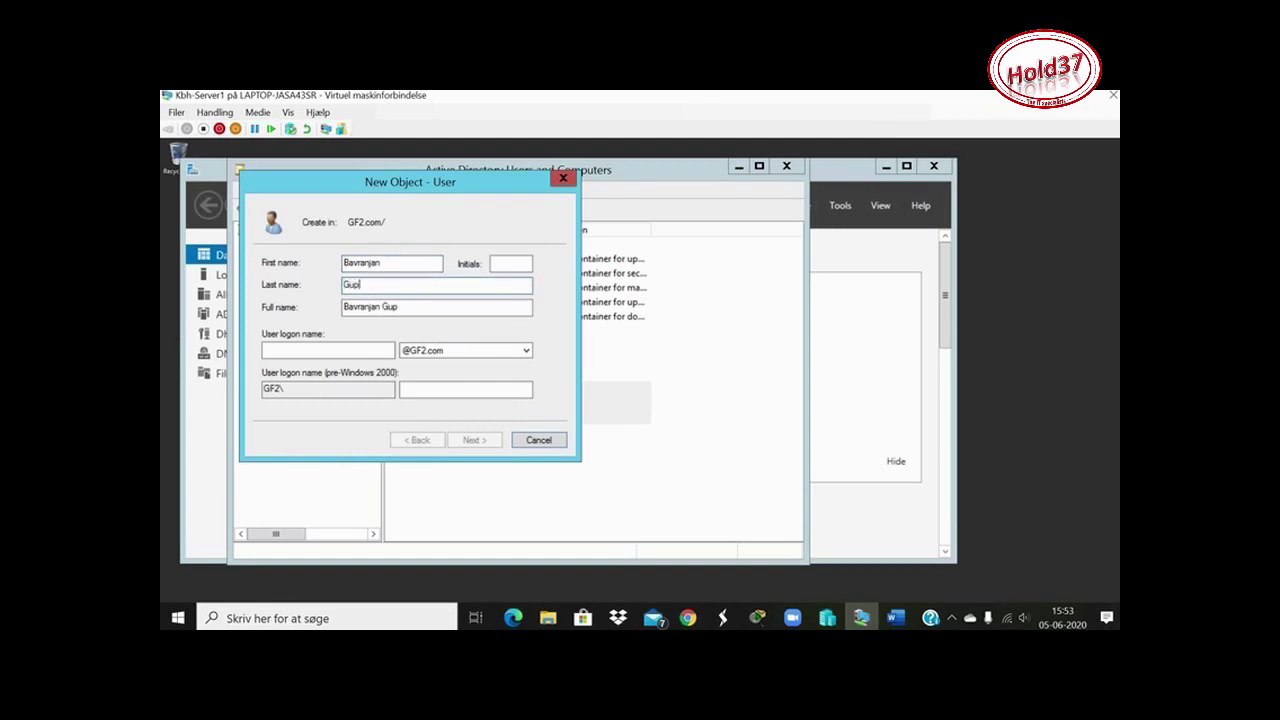
pyautogui.click(346, 349)
pyautogui.write('bgu')
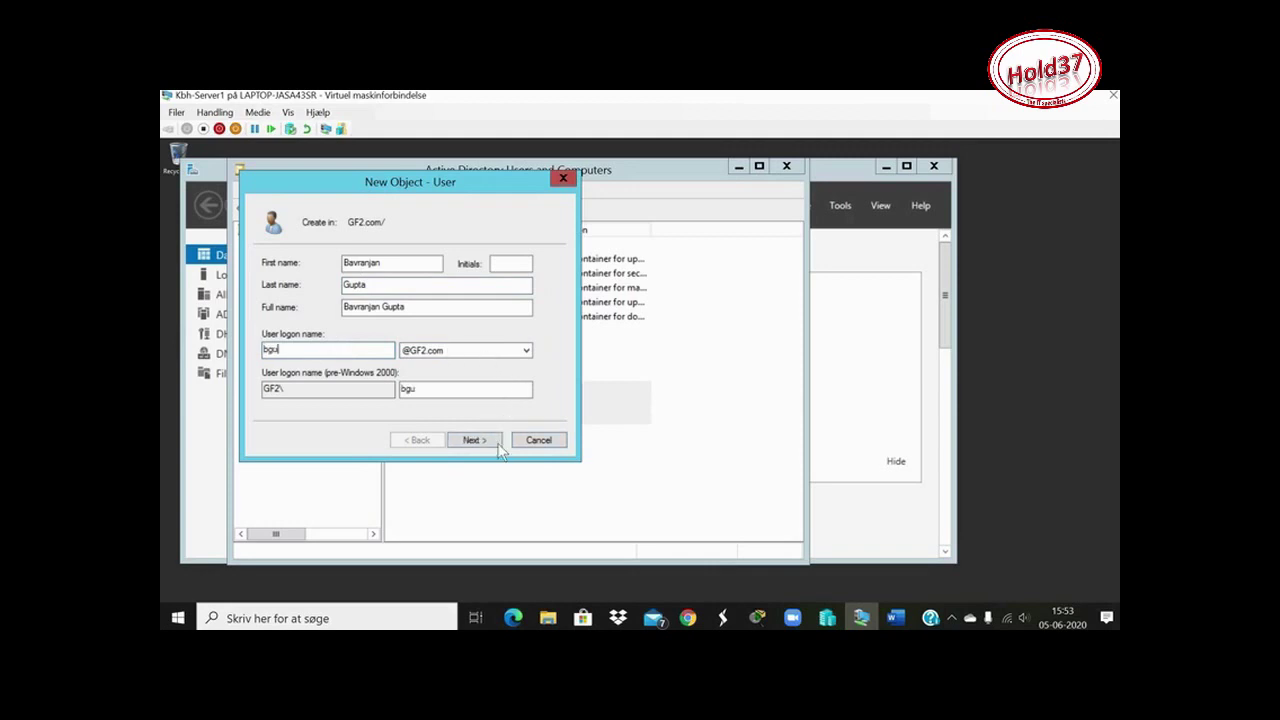
# Enter and confirm the password, then finish creating the account
pyautogui.click(494, 444)
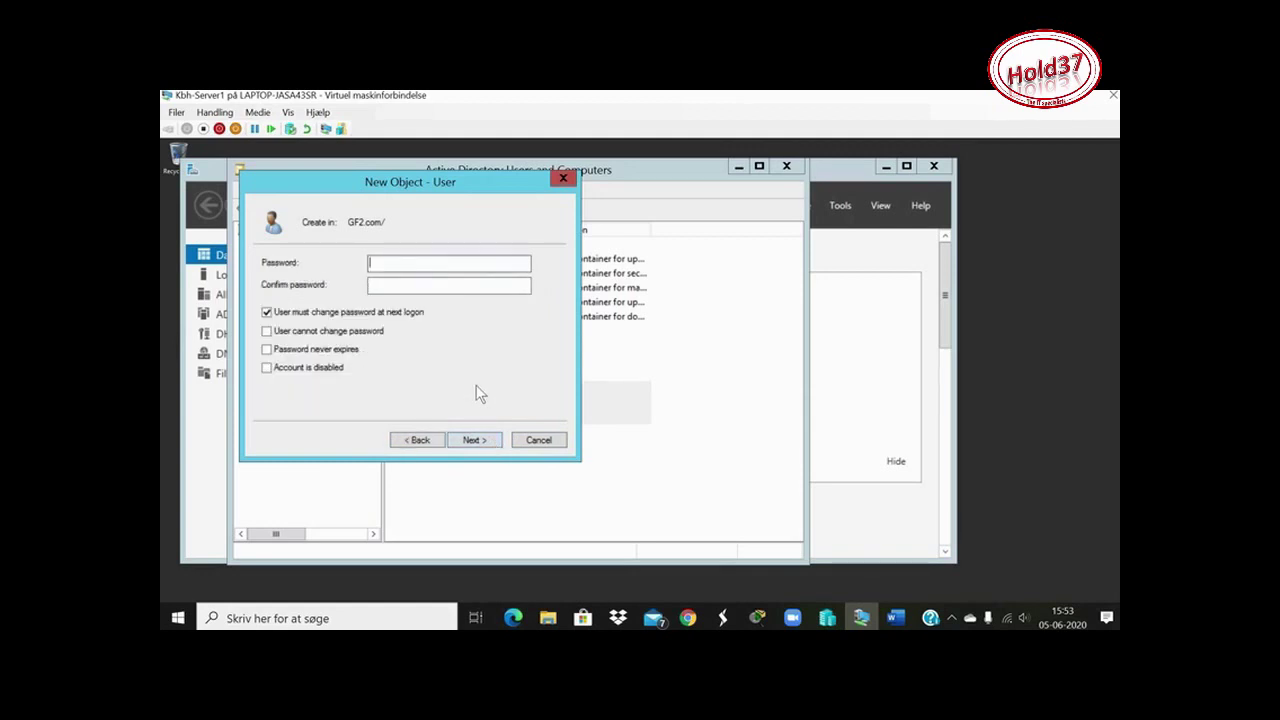
pyautogui.write('**************')
pyautogui.click(383, 288)
pyautogui.write('**************')
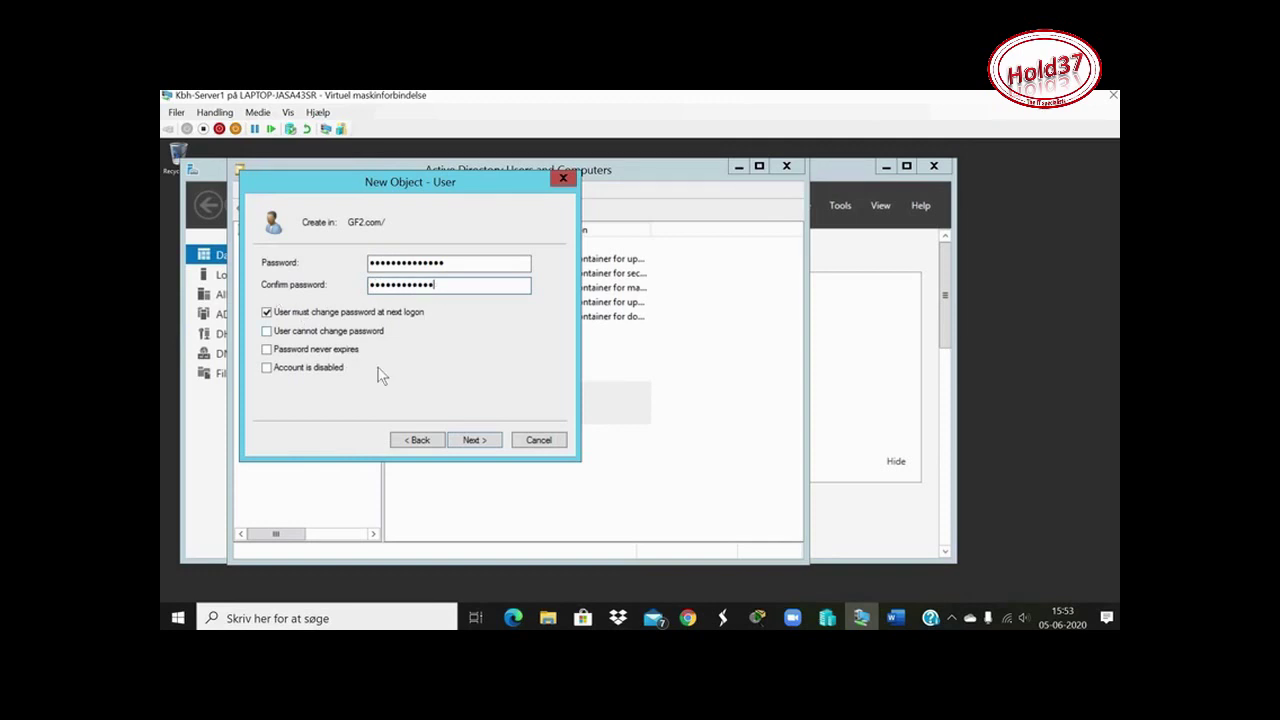
pyautogui.write('**')
pyautogui.click(479, 440)
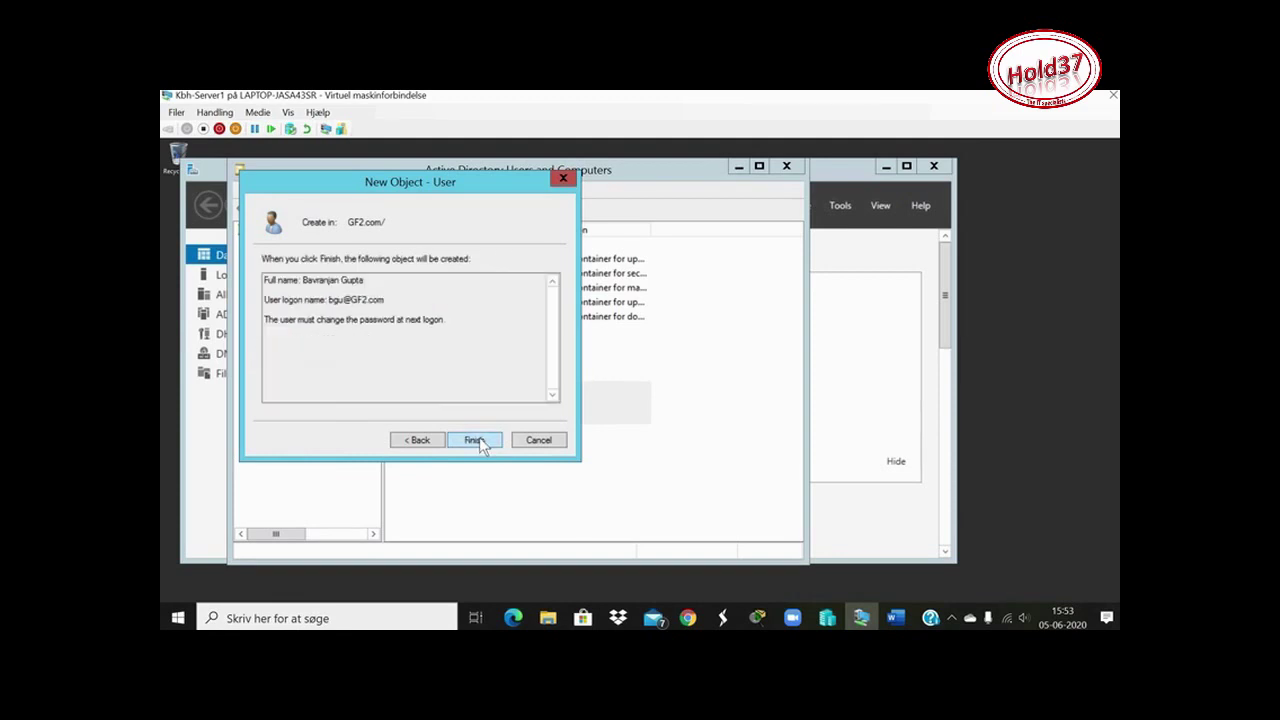
pyautogui.click(475, 440)
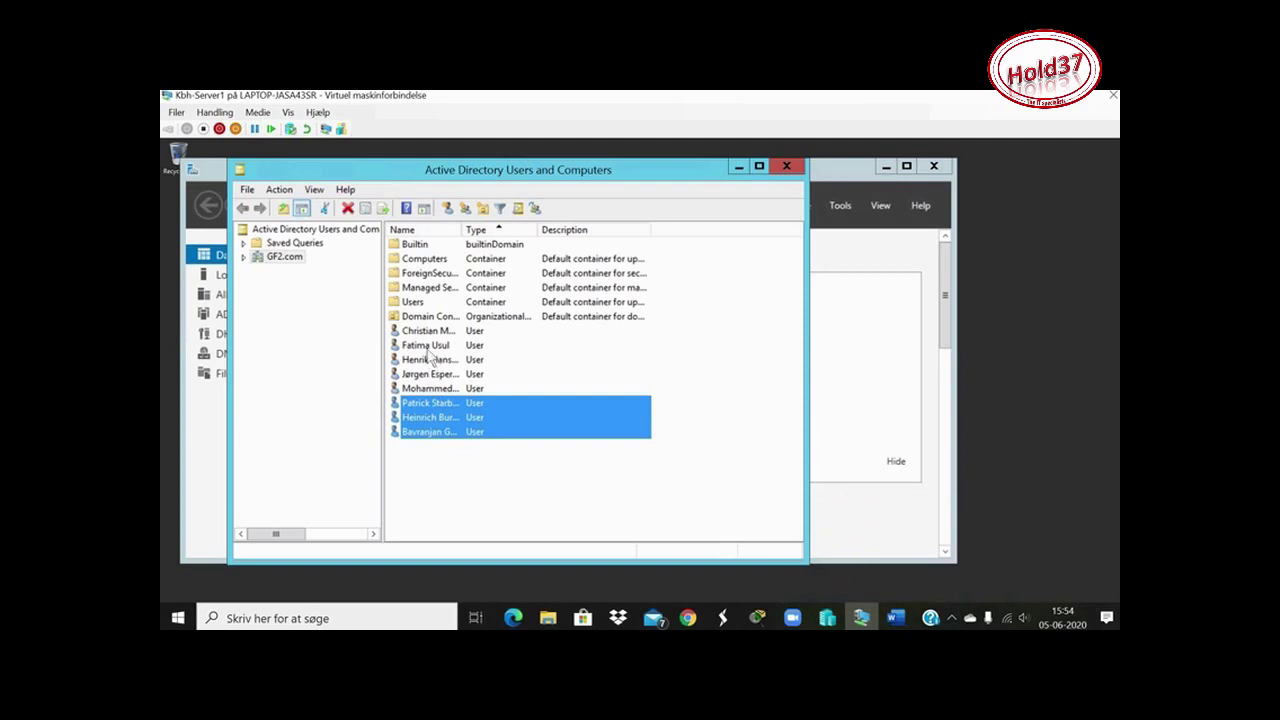
pyautogui.click(895, 618)
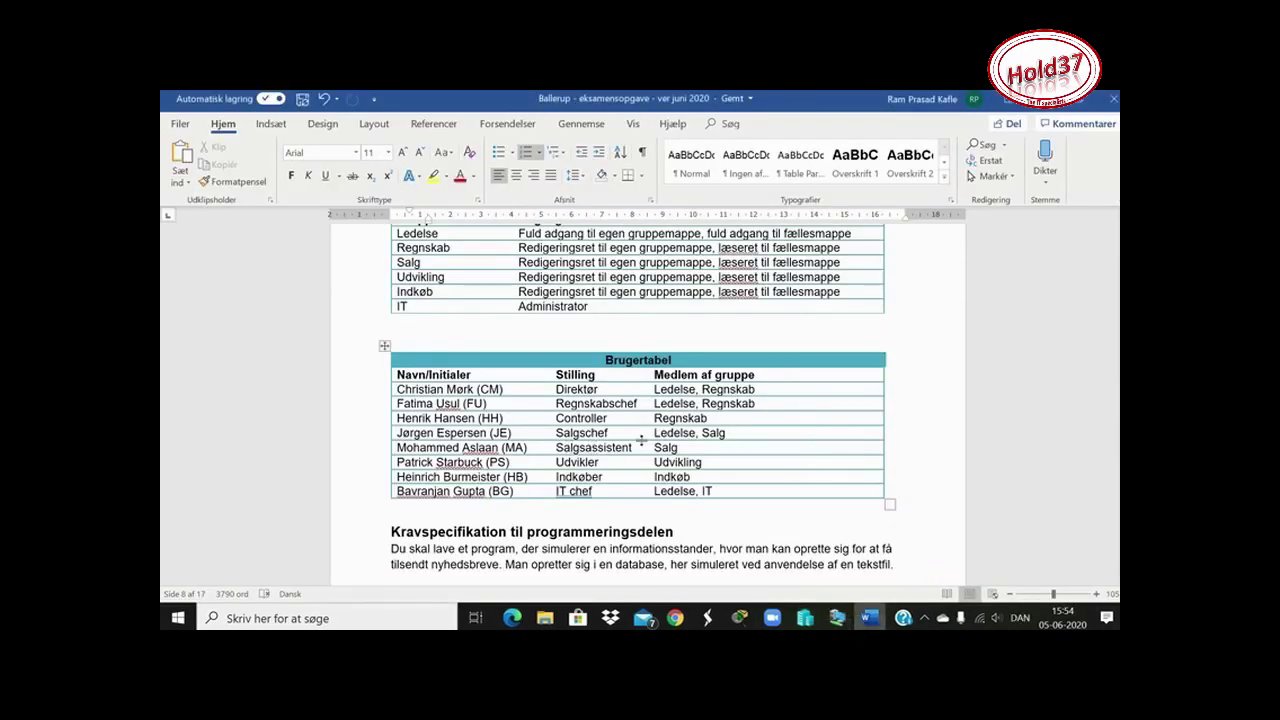
# Review the user table in Word, then return to the GF2.com user list in Active Directory
pyautogui.scroll(2, 640, 447)
pyautogui.click(837, 618)
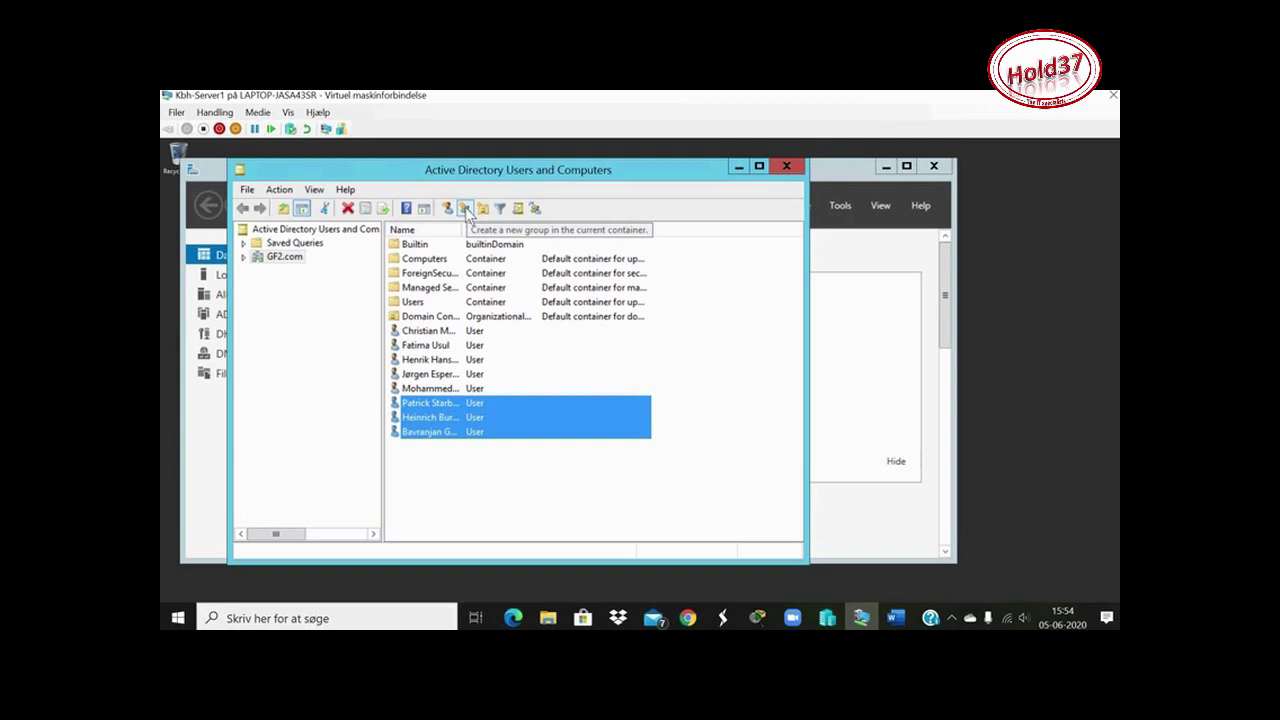
pyautogui.click(416, 468)
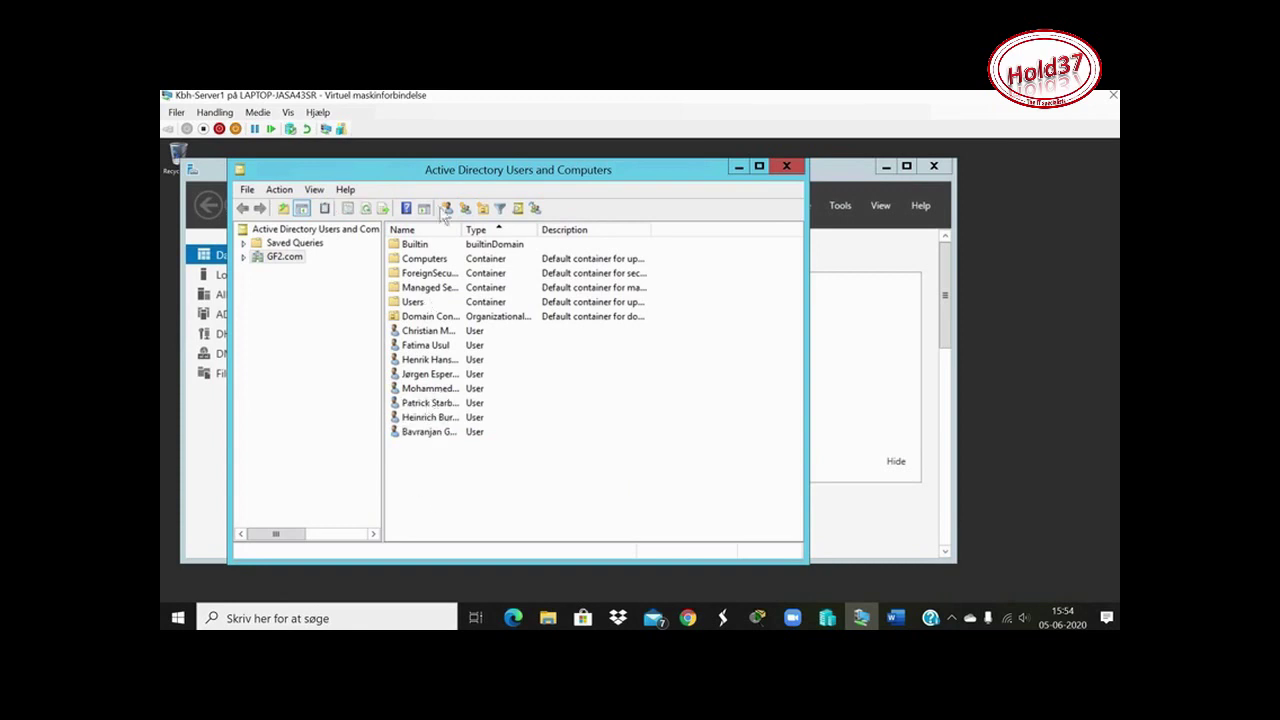
pyautogui.click(464, 208)
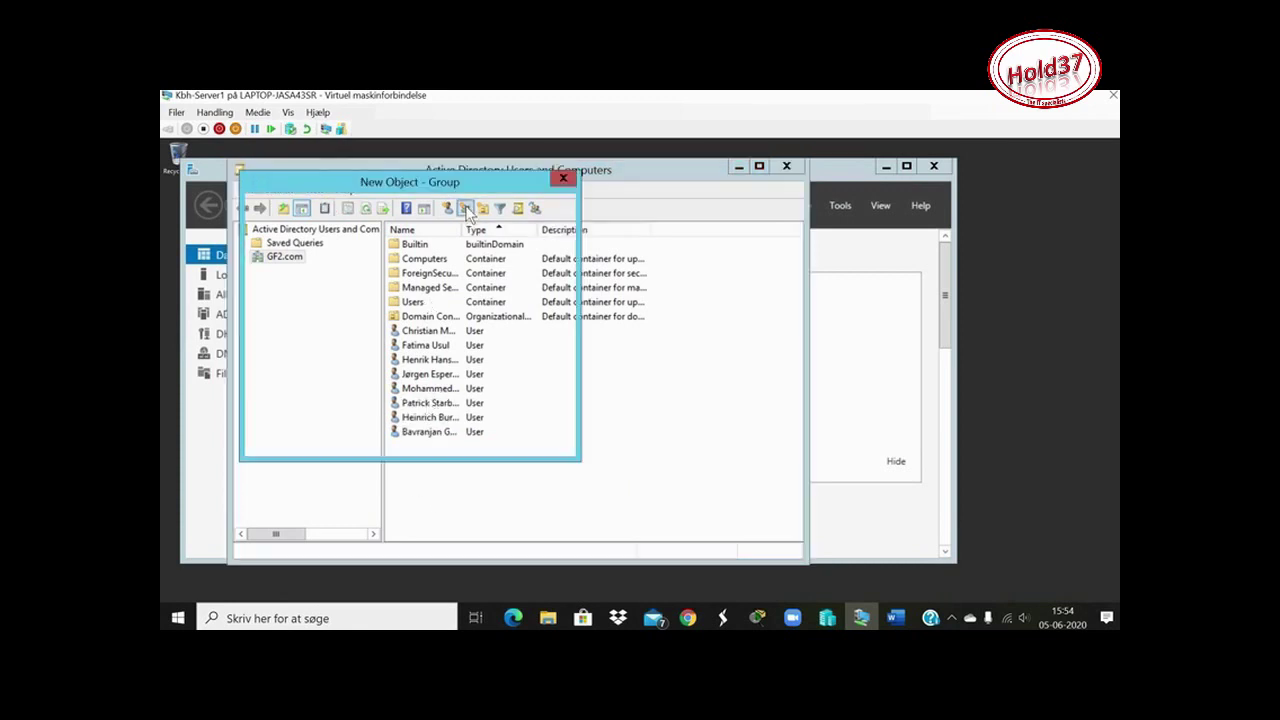
pyautogui.click(563, 178)
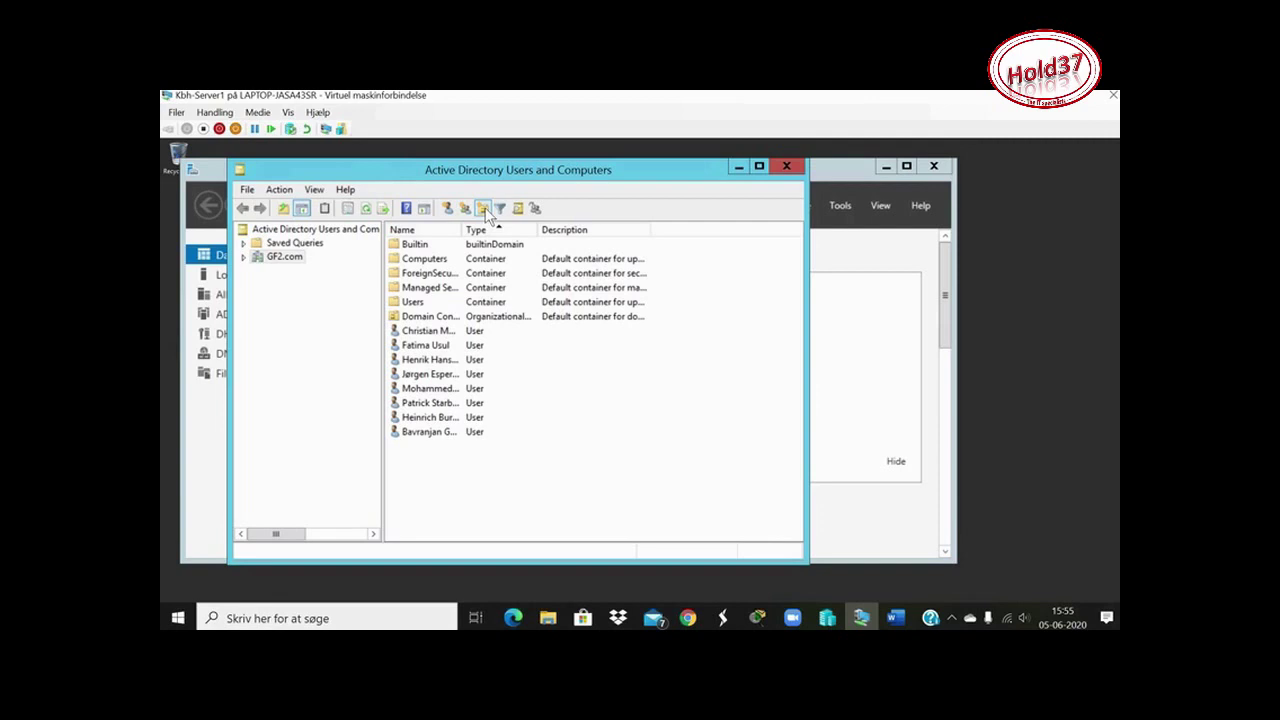
pyautogui.click(483, 208)
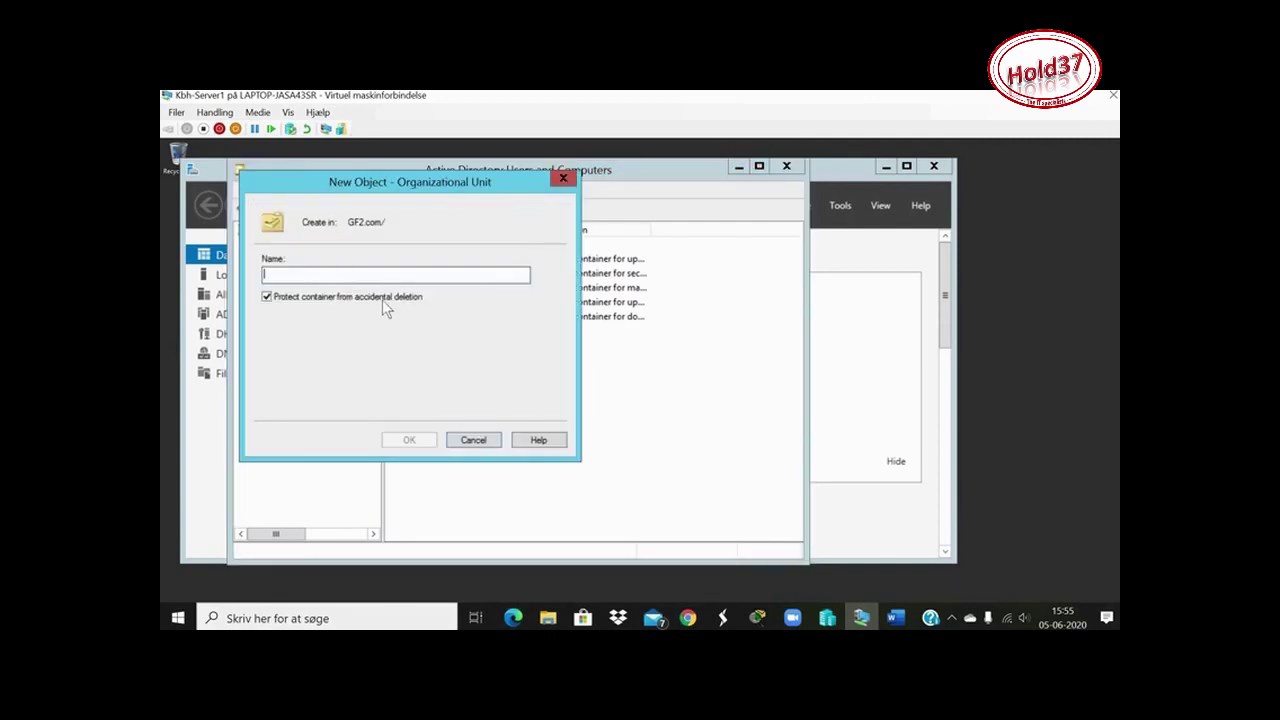
pyautogui.click(559, 184)
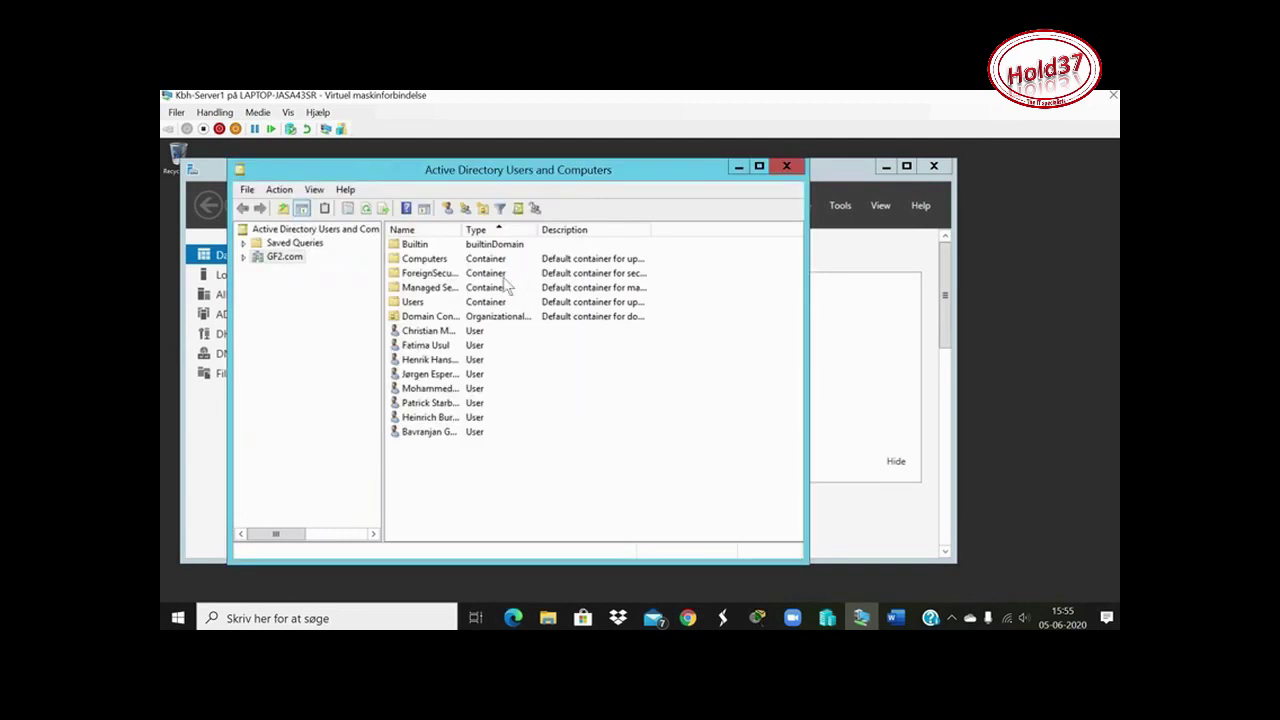
pyautogui.click(464, 209)
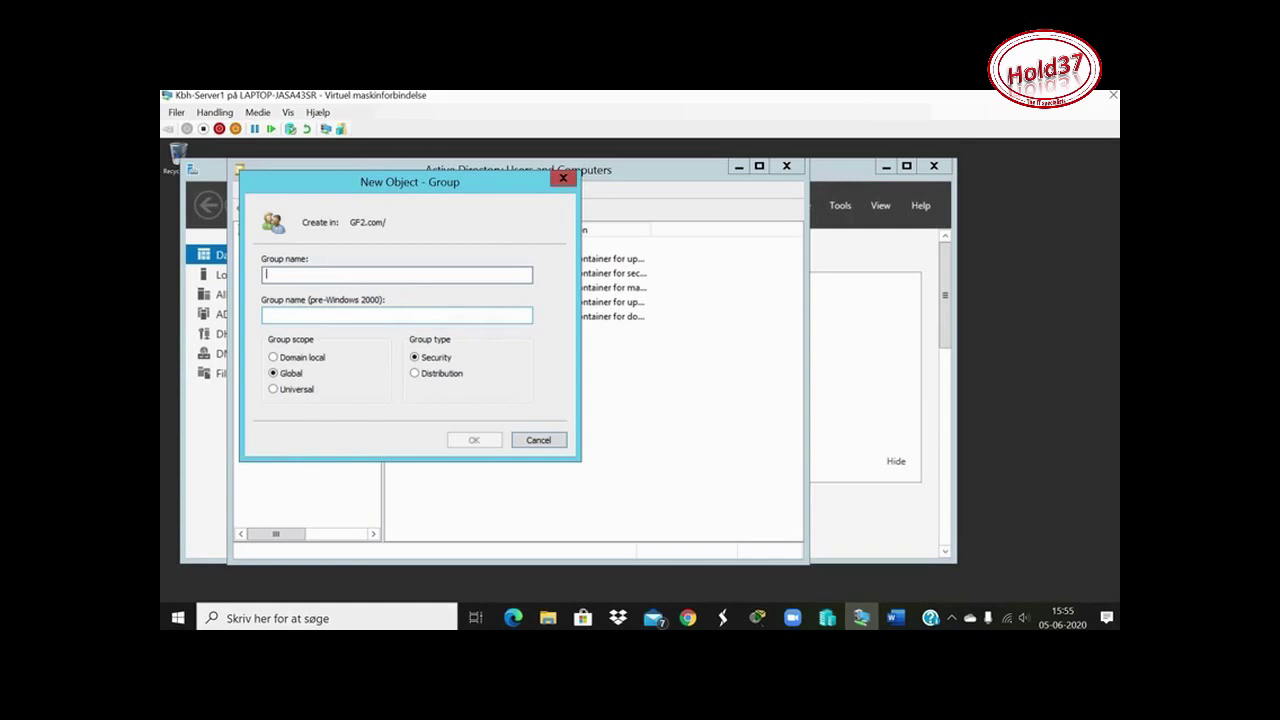
# Name the new group Ledelse with Global scope and Distribution type, and create it
pyautogui.write('Ledelse')
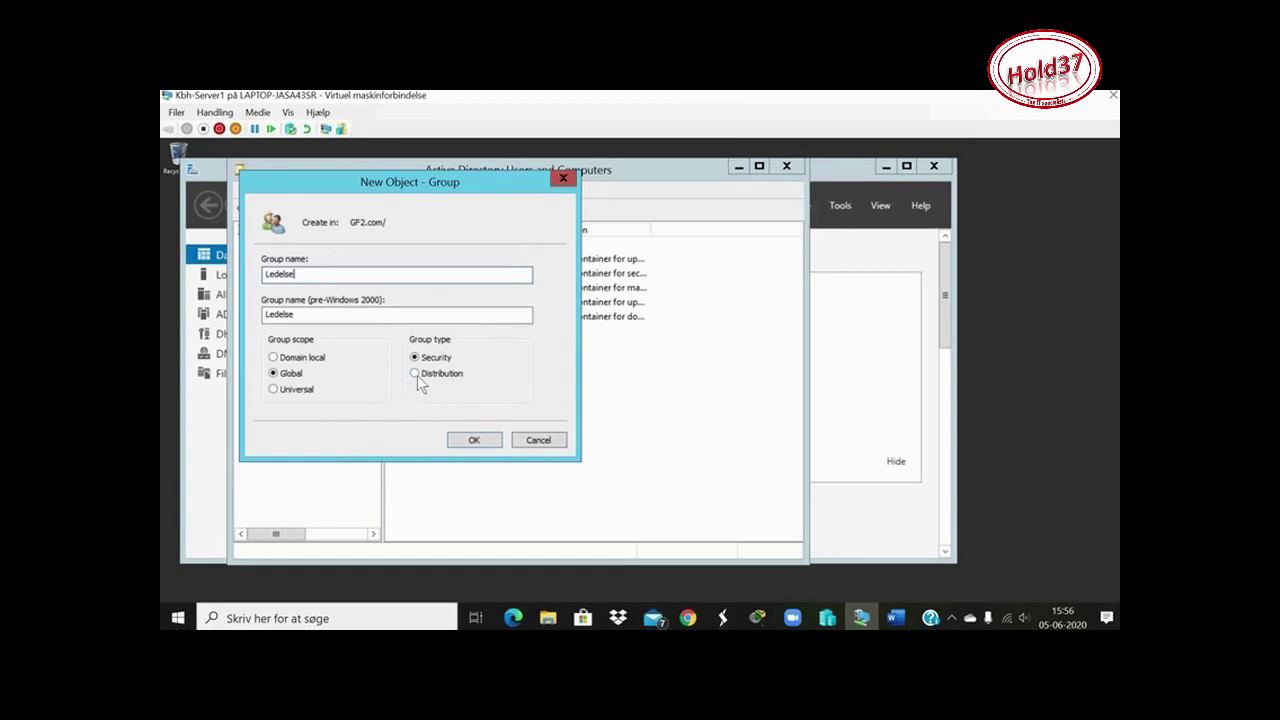
pyautogui.click(287, 374)
pyautogui.click(292, 359)
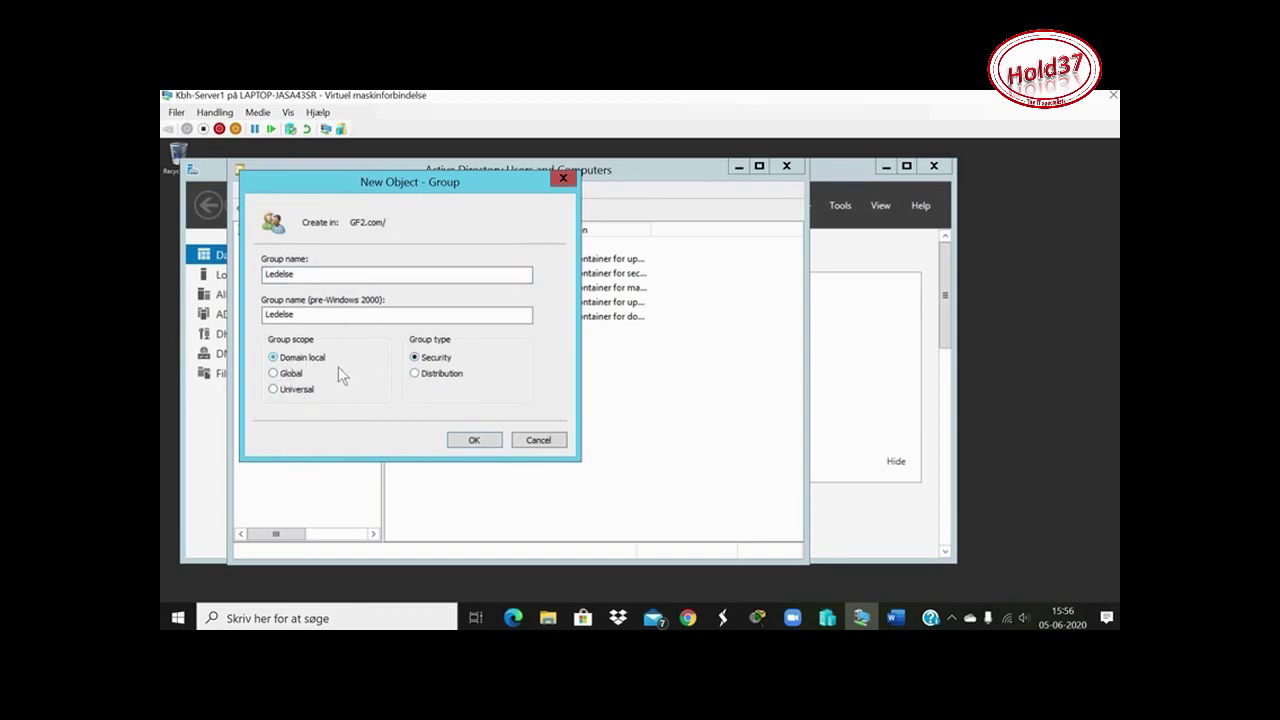
pyautogui.click(421, 374)
pyautogui.hotkey('alt', 'g')
pyautogui.click(475, 441)
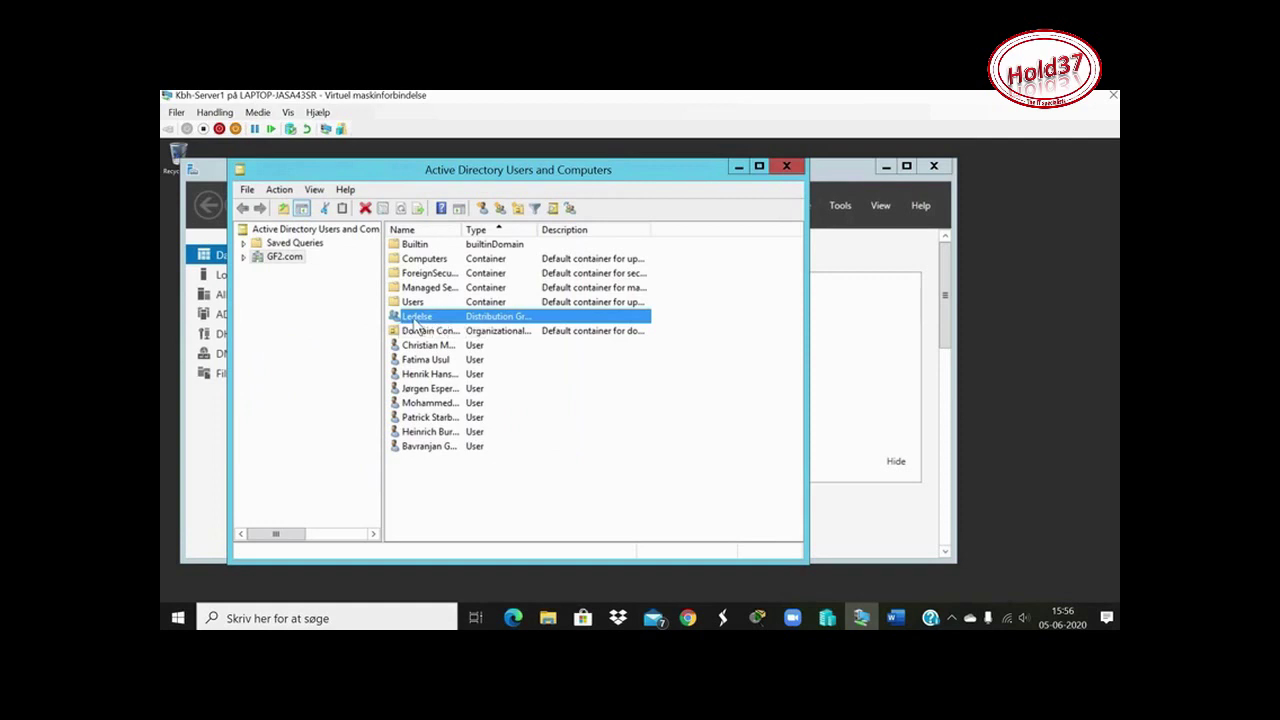
# Open the Ledelse group's properties and review its tabs, description and e-mail fields
pyautogui.click(418, 318)
pyautogui.doubleClick(476, 318)
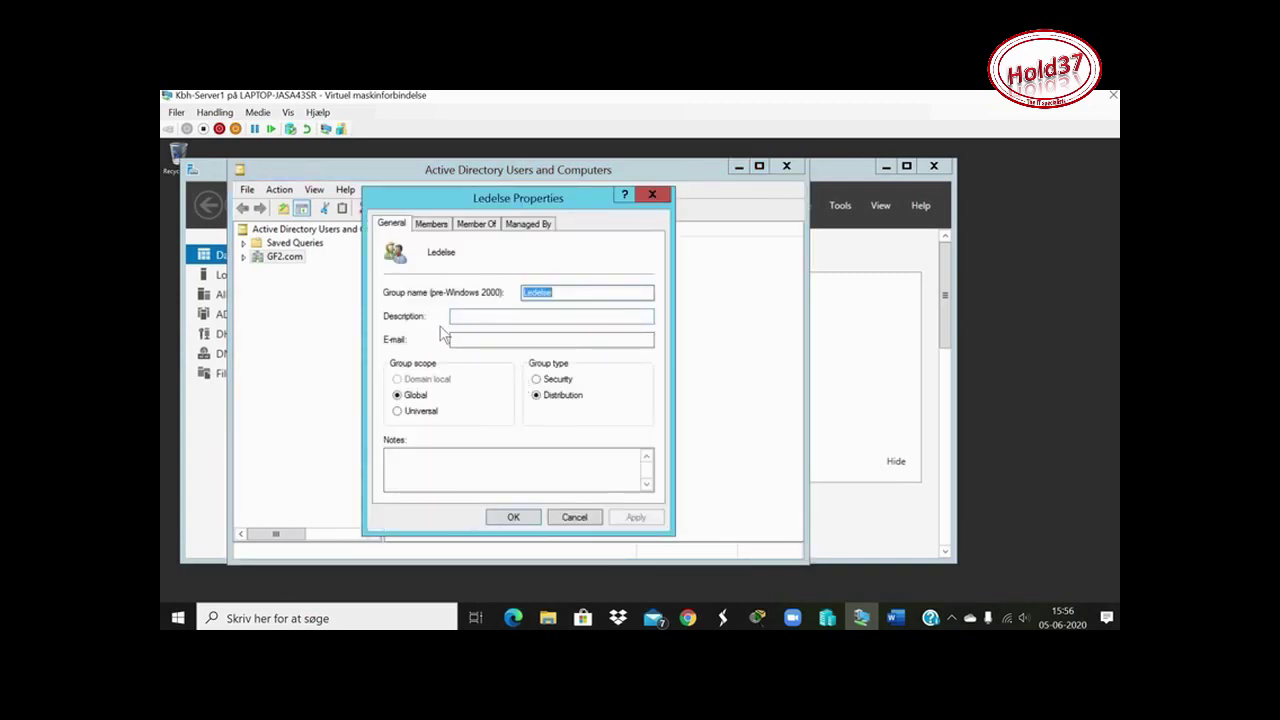
pyautogui.click(438, 230)
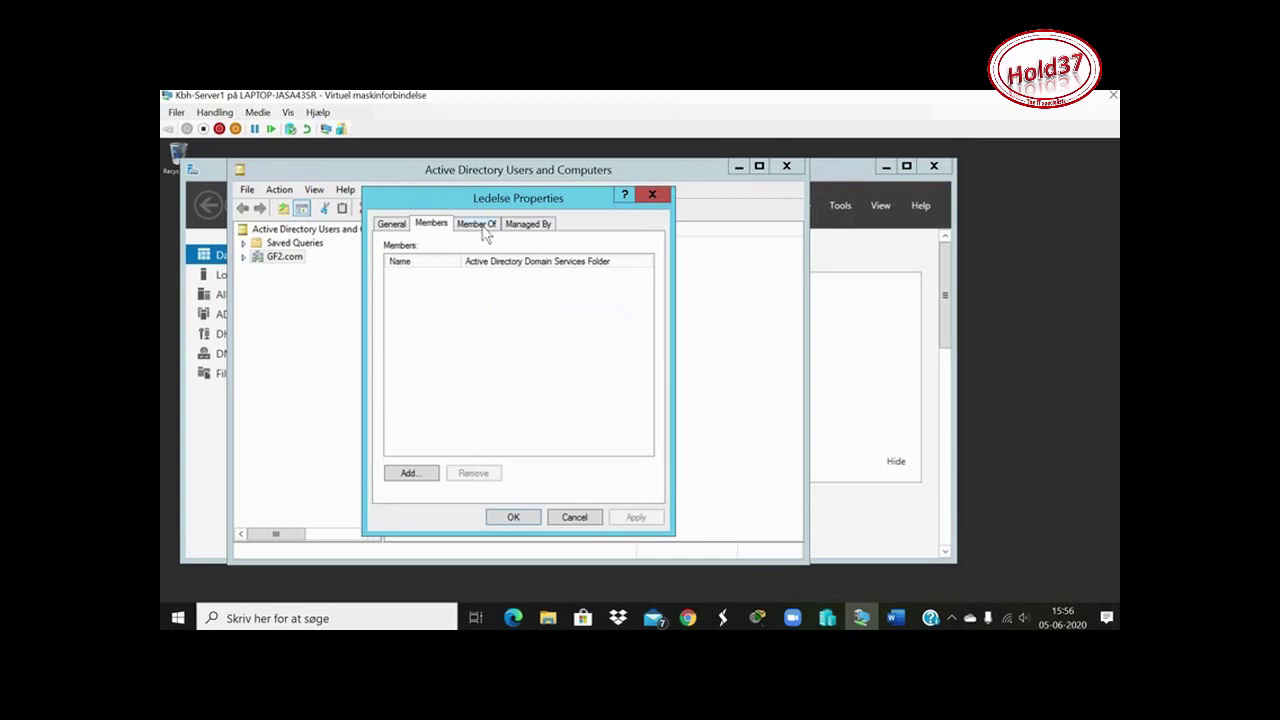
pyautogui.click(482, 229)
pyautogui.click(528, 224)
pyautogui.click(476, 224)
pyautogui.click(392, 224)
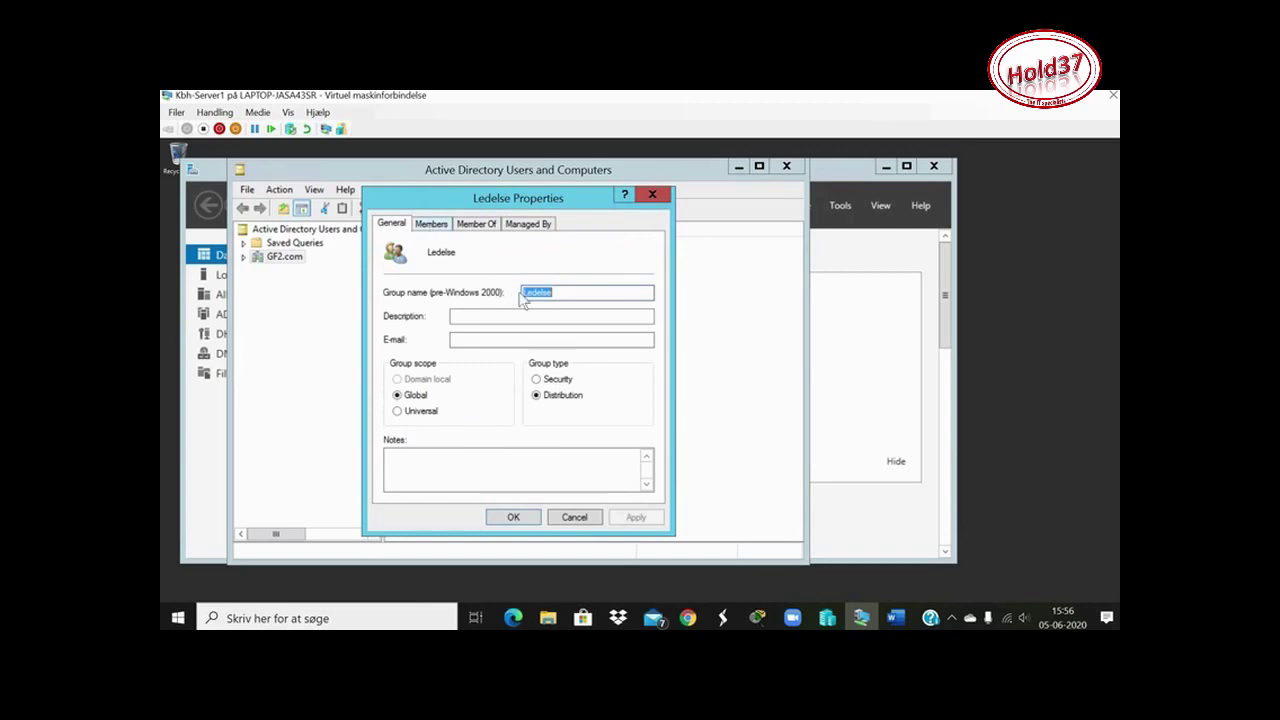
pyautogui.click(462, 316)
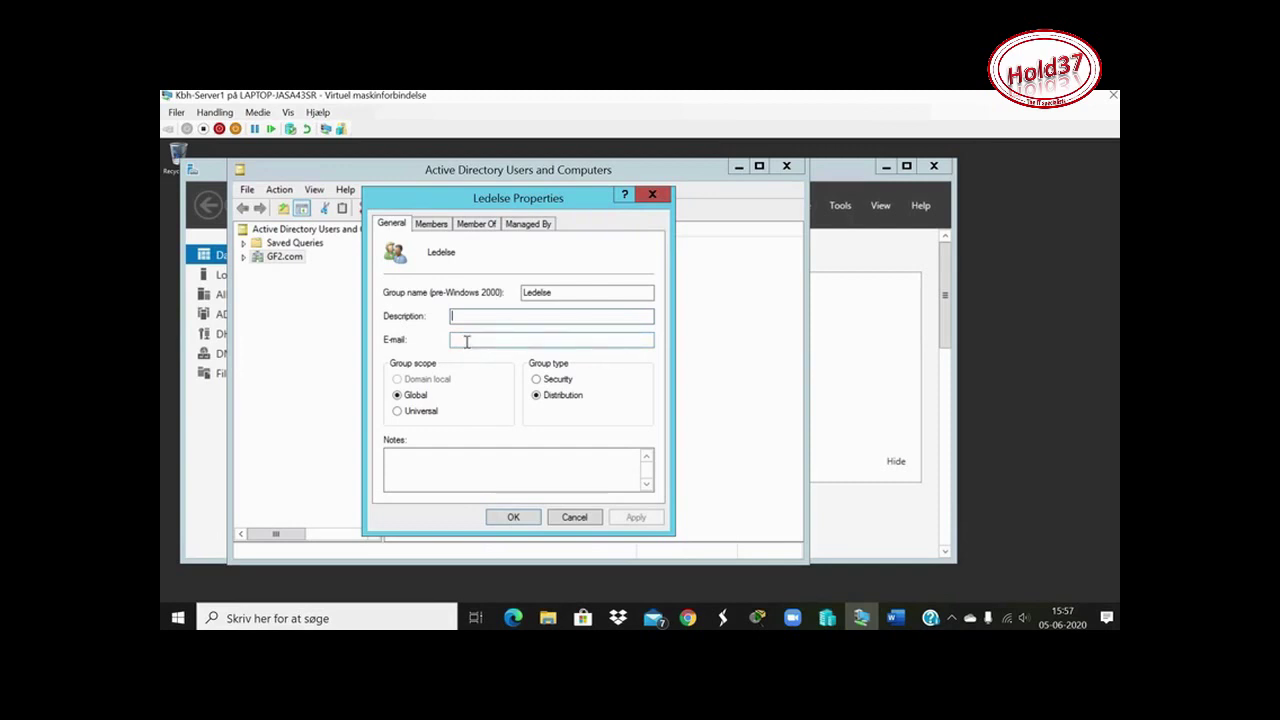
pyautogui.click(466, 341)
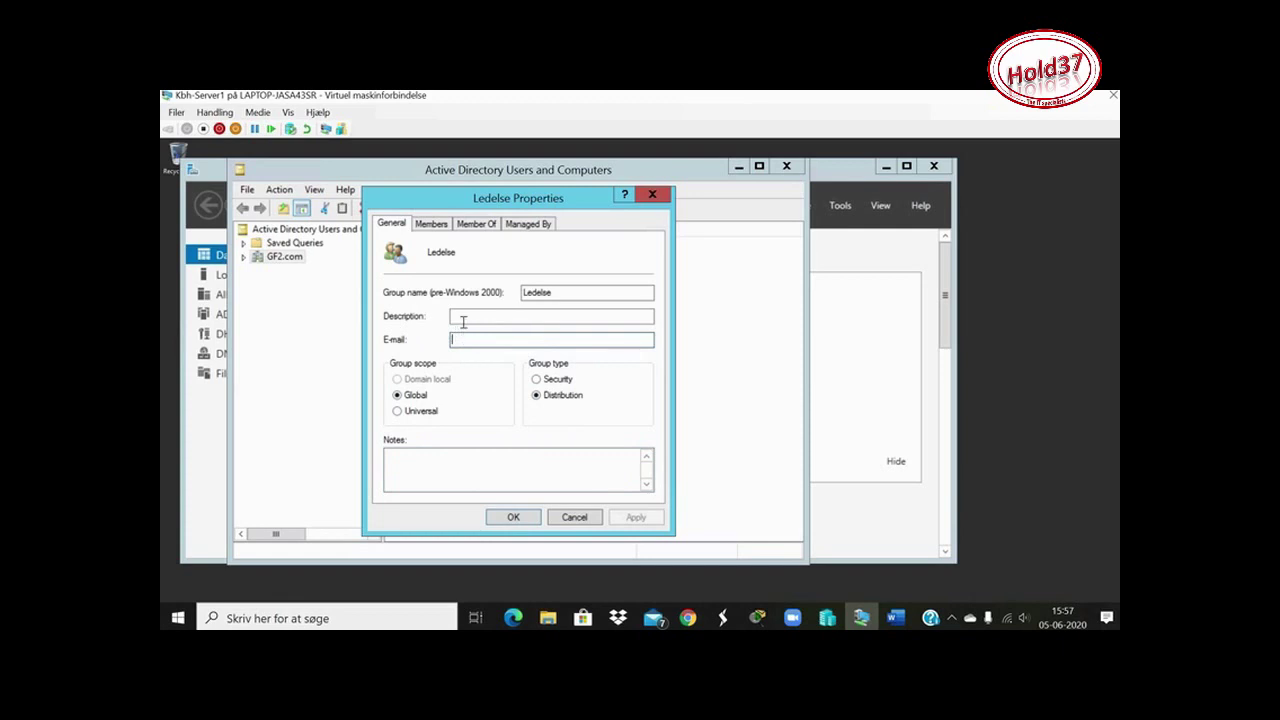
# Recheck the Members, Member Of and Managed By tabs, then start adding members
pyautogui.click(432, 224)
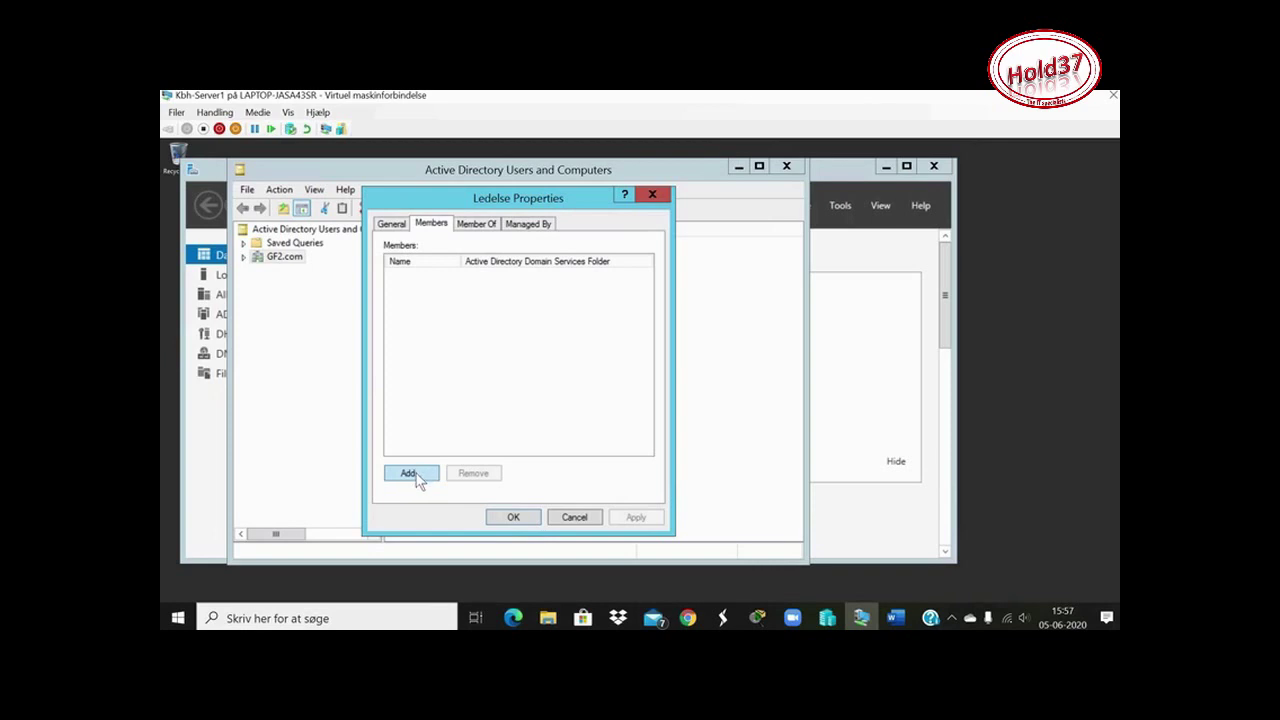
pyautogui.click(480, 224)
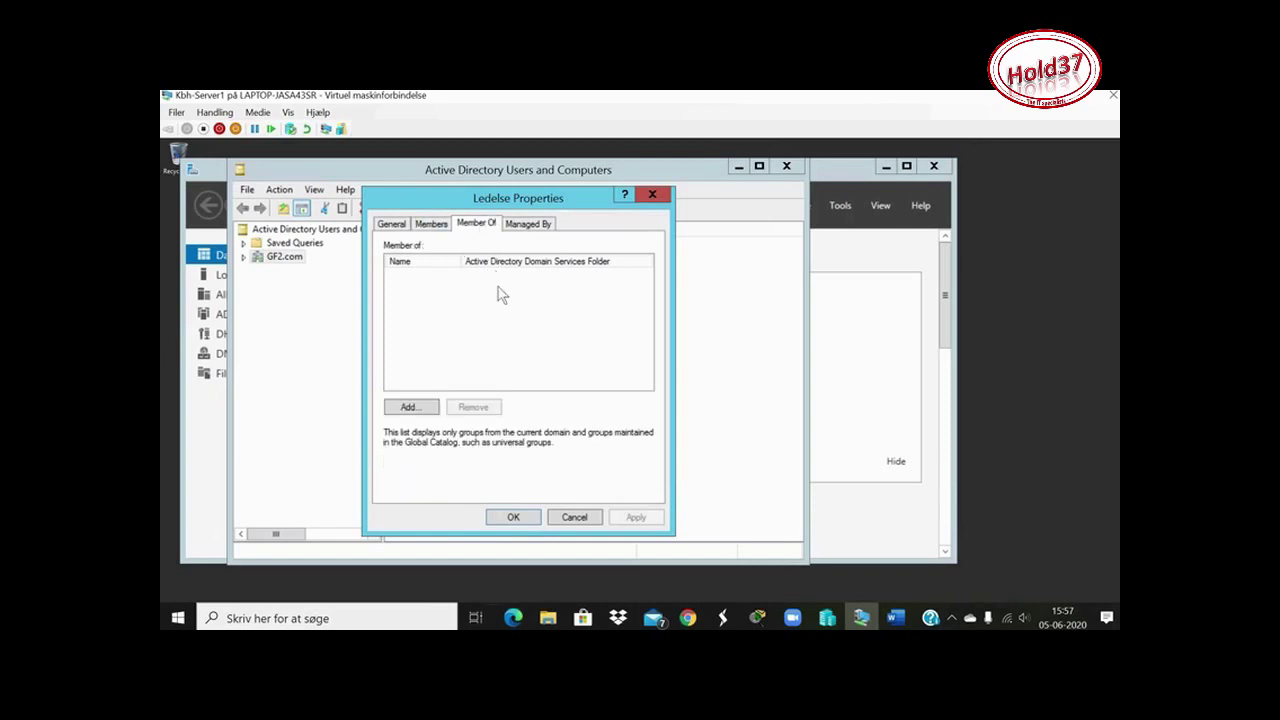
pyautogui.click(540, 228)
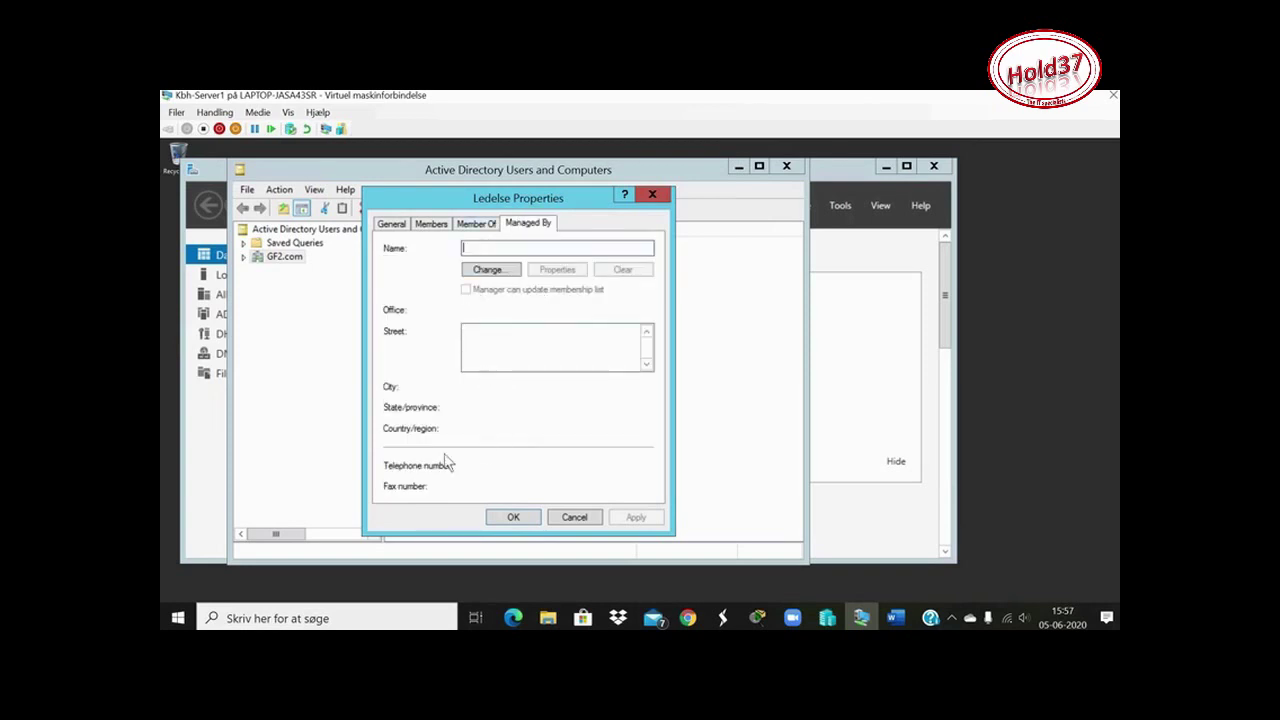
pyautogui.click(472, 224)
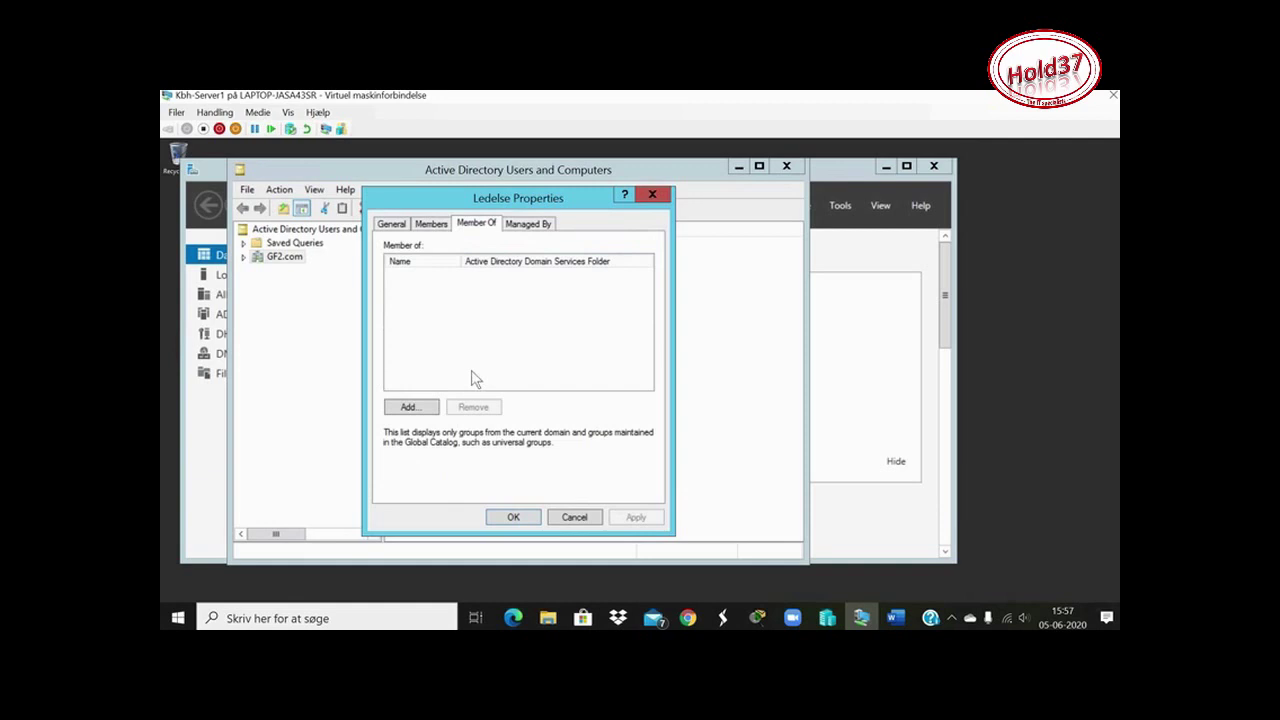
pyautogui.click(431, 223)
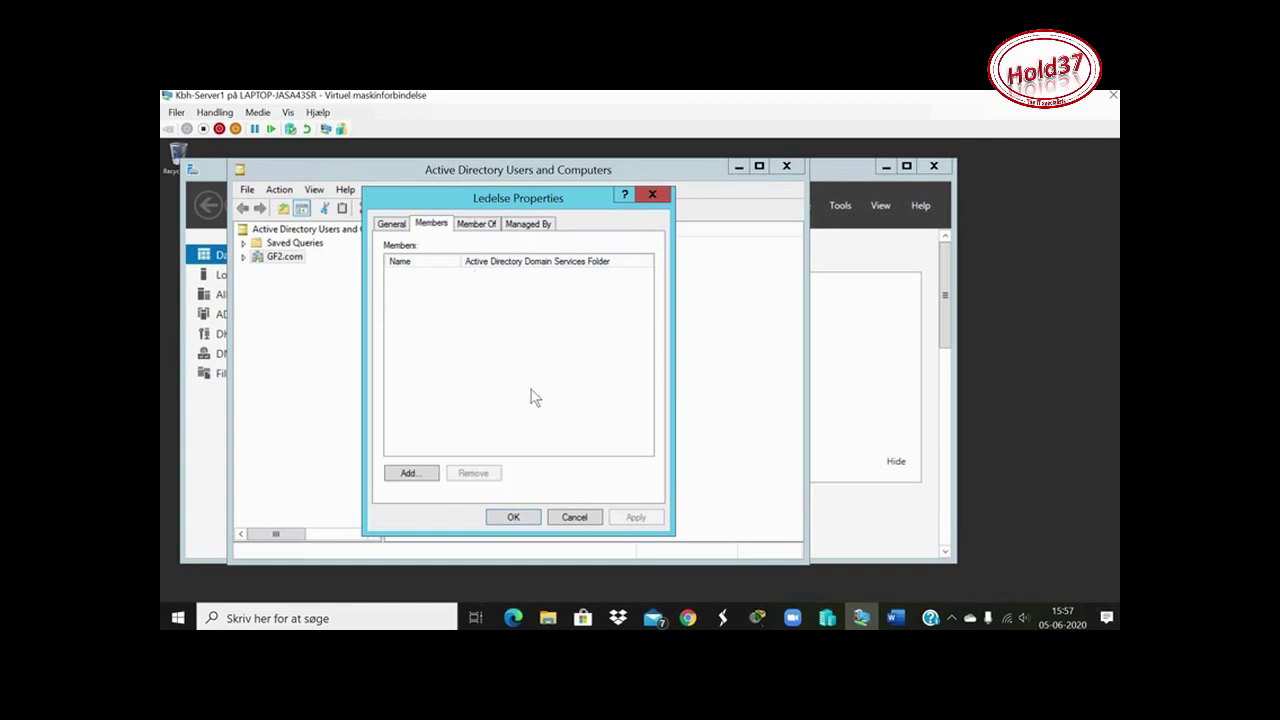
pyautogui.click(411, 474)
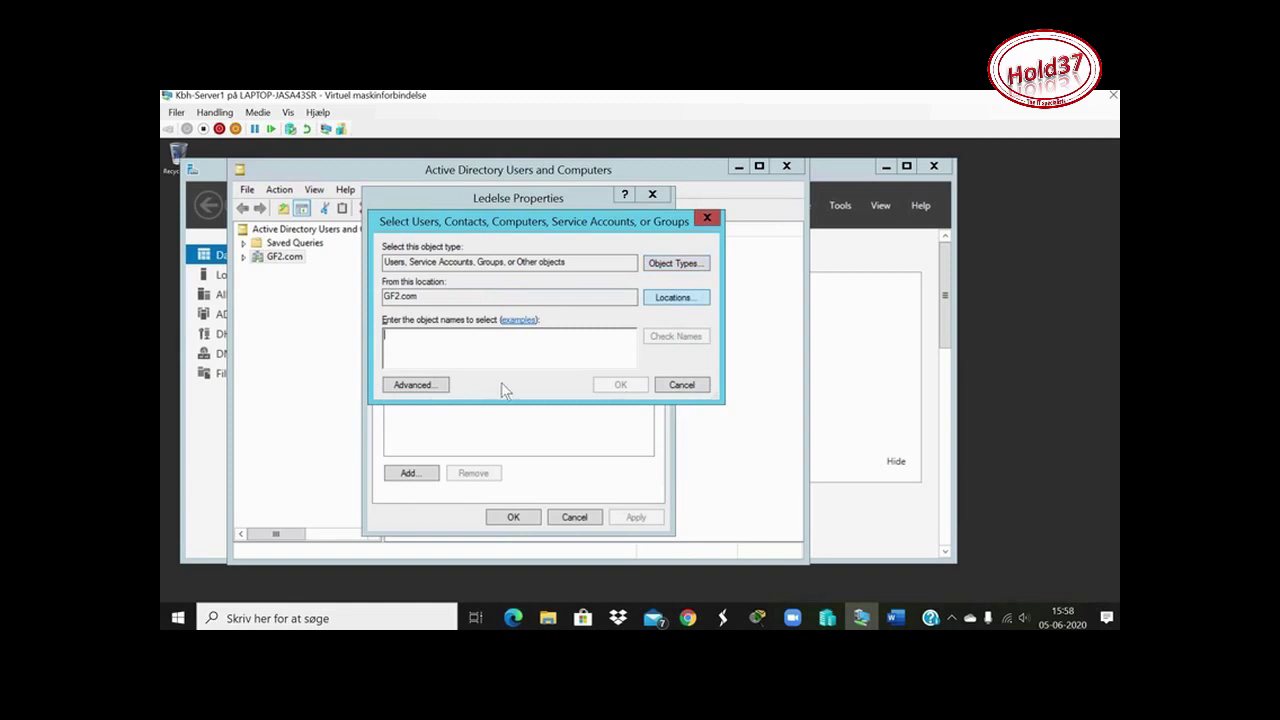
# Open and close the Advanced search, then begin typing the first member's name
pyautogui.click(436, 390)
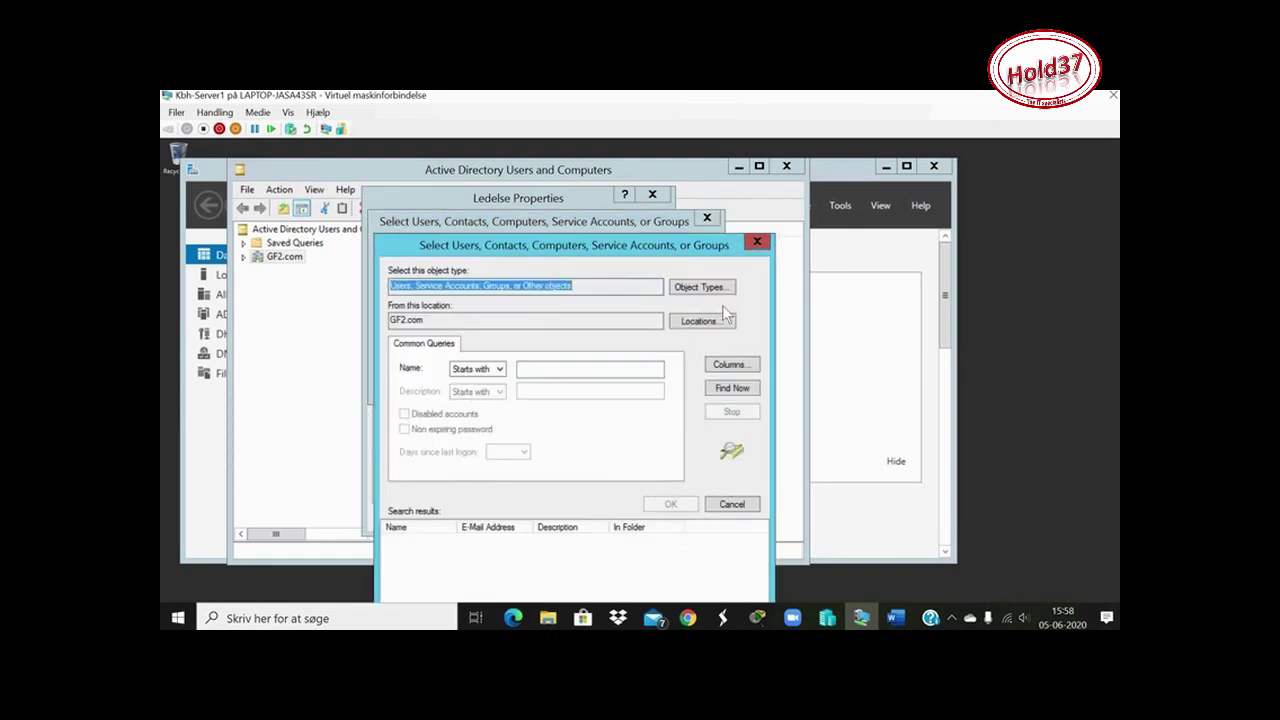
pyautogui.click(757, 242)
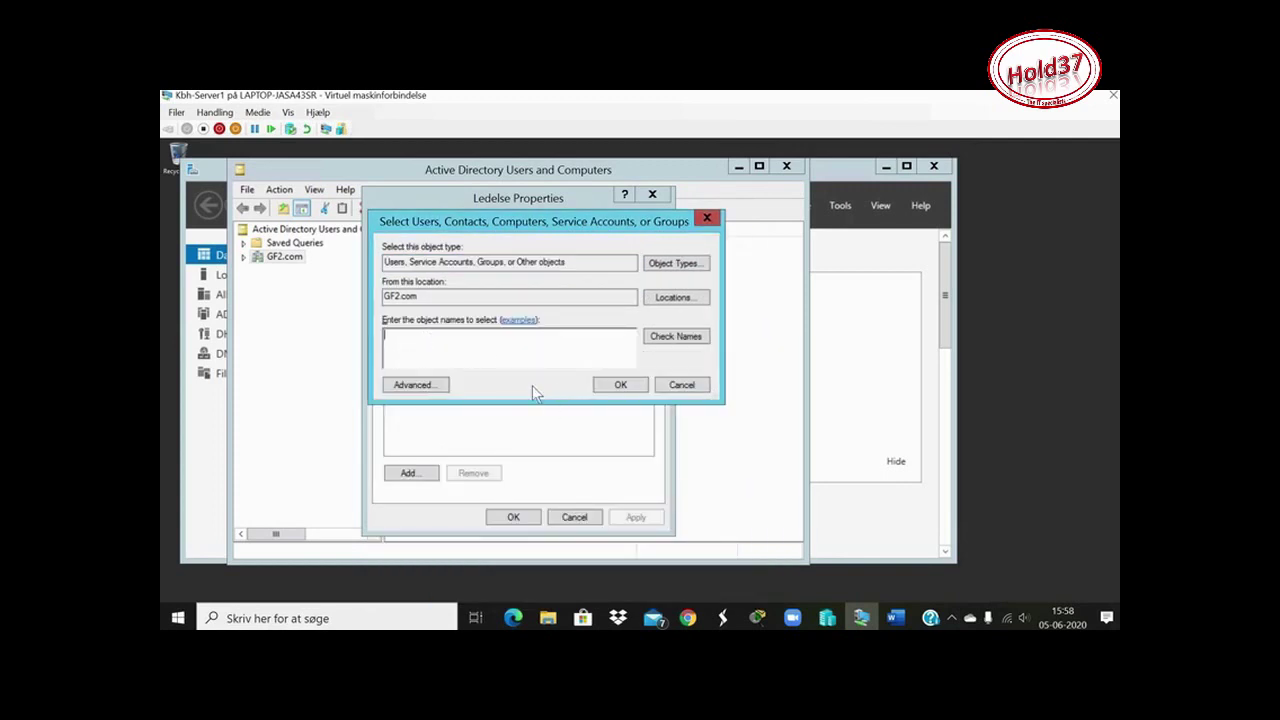
# Try the object-name examples help page, close Internet Explorer, and clear the entered user name
pyautogui.click(520, 327)
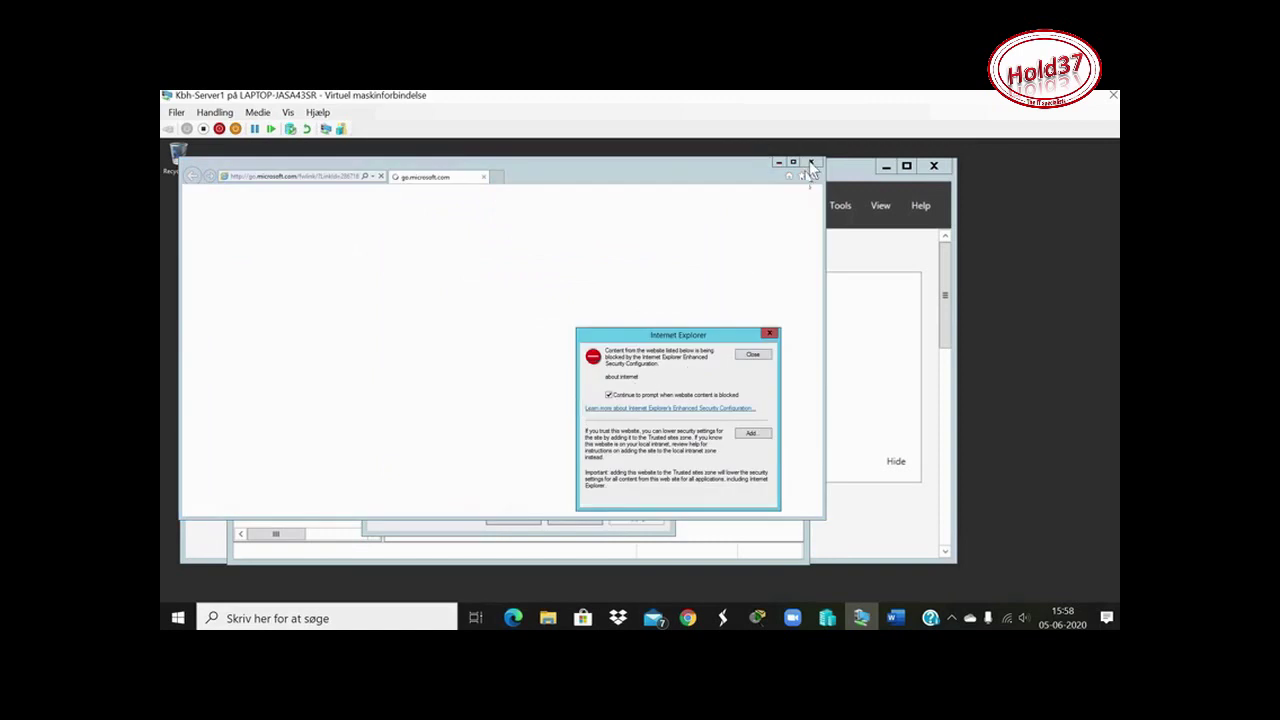
pyautogui.click(753, 356)
pyautogui.press('Return')
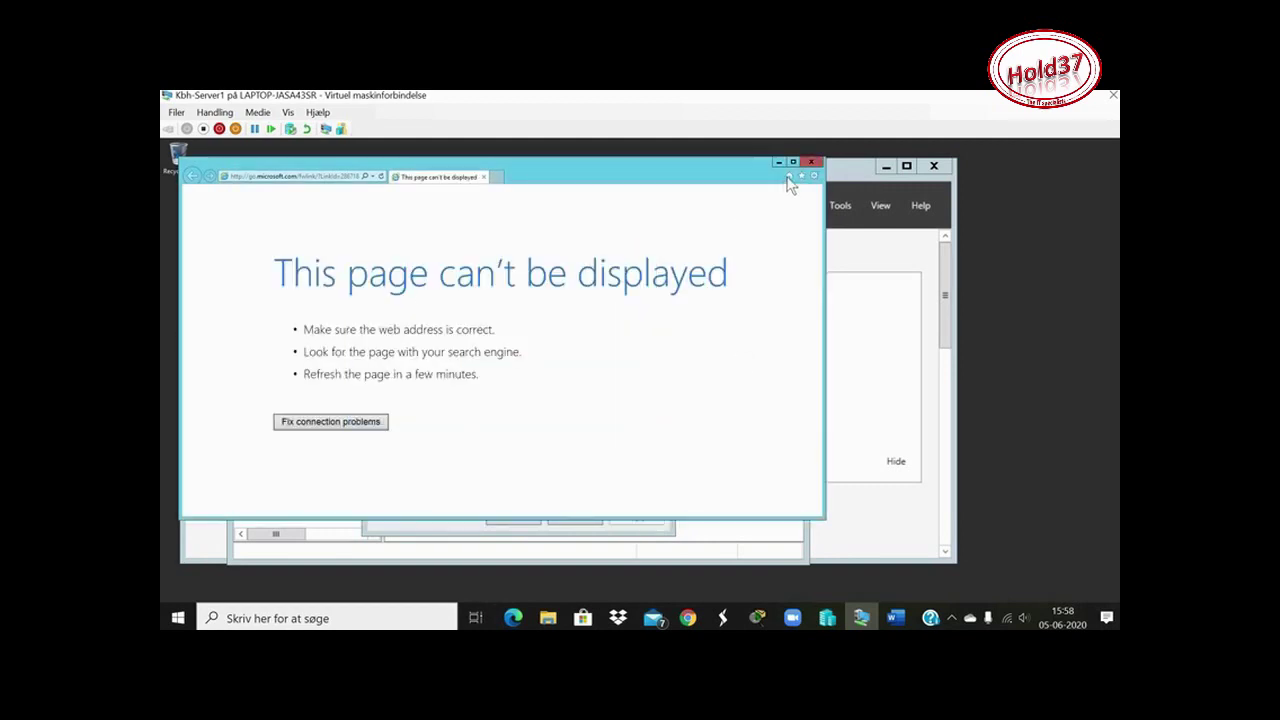
pyautogui.click(812, 162)
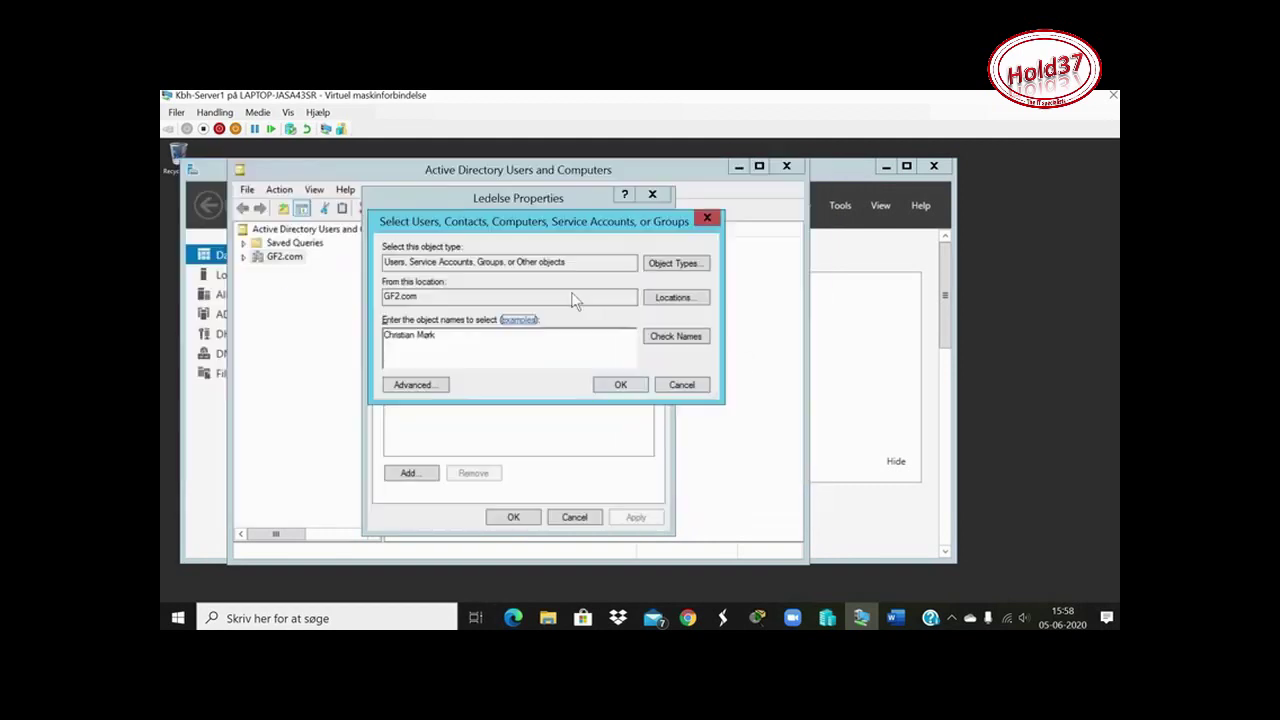
pyautogui.tripleClick(425, 340)
pyautogui.press('Delete')
# Retry the examples page, turning off blocked-content prompts, then close the undisplayable page
pyautogui.click(519, 321)
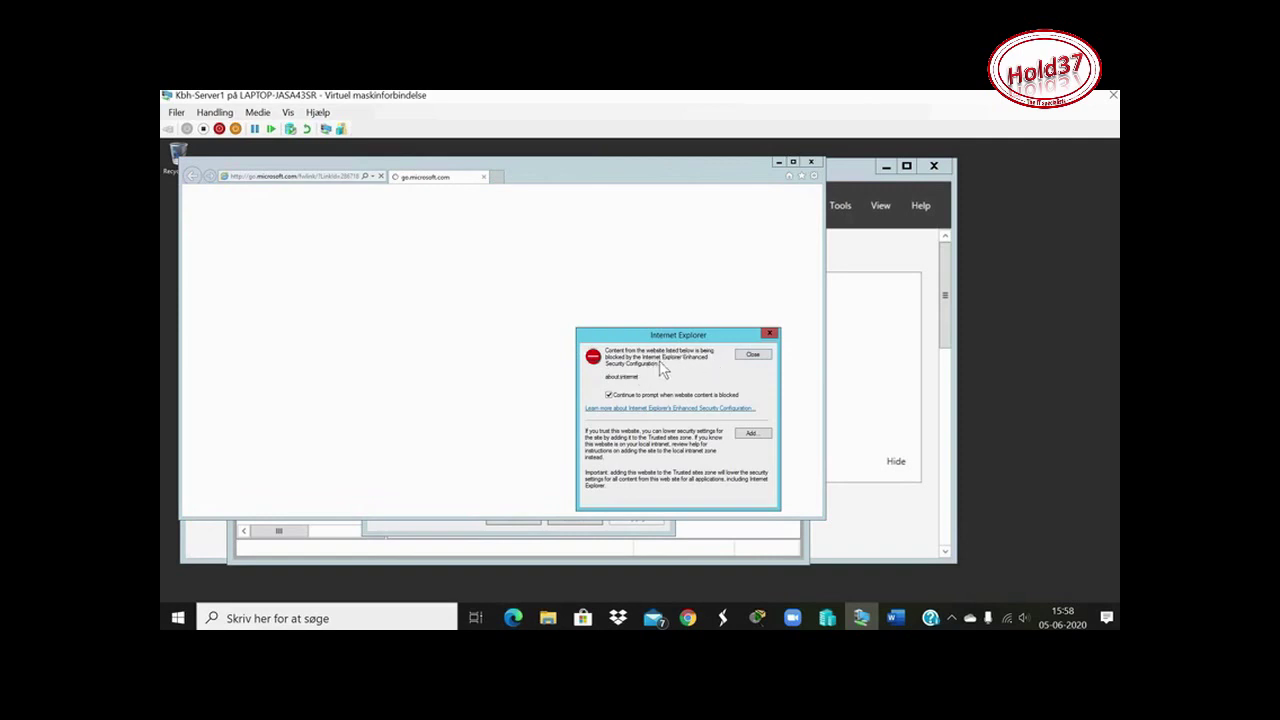
pyautogui.click(609, 395)
pyautogui.click(753, 355)
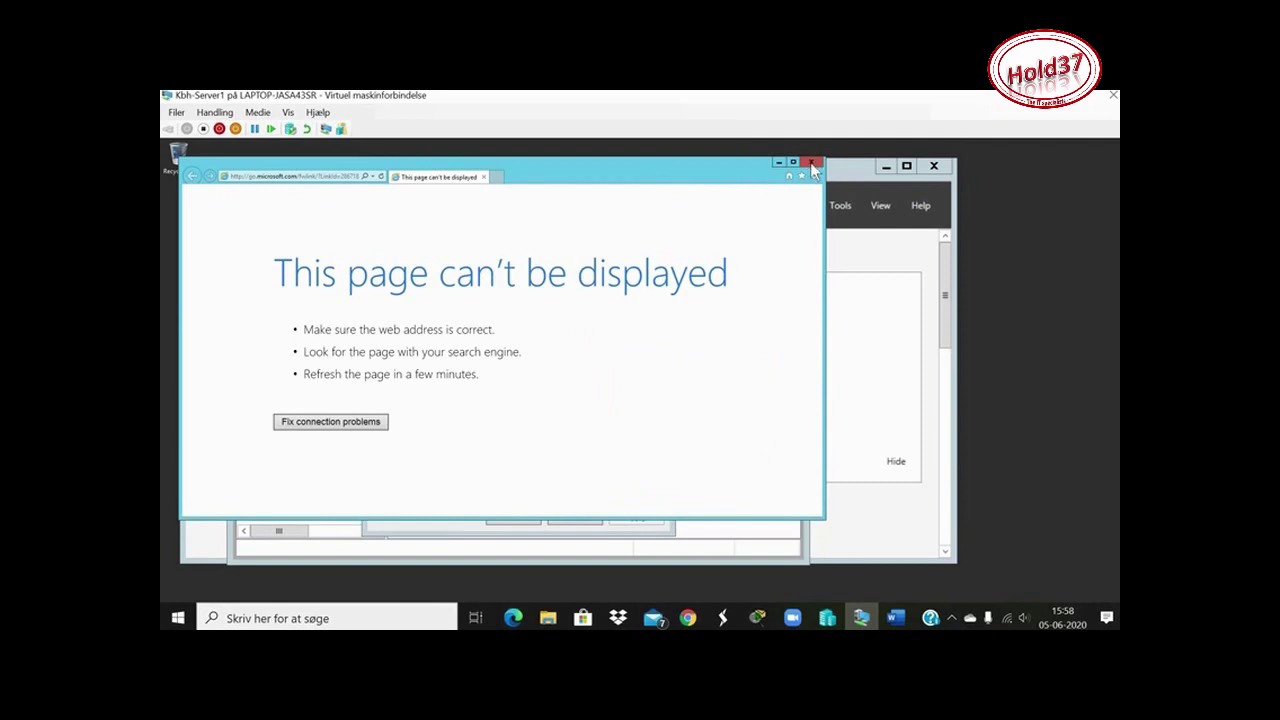
pyautogui.hotkey('alt', 'F4')
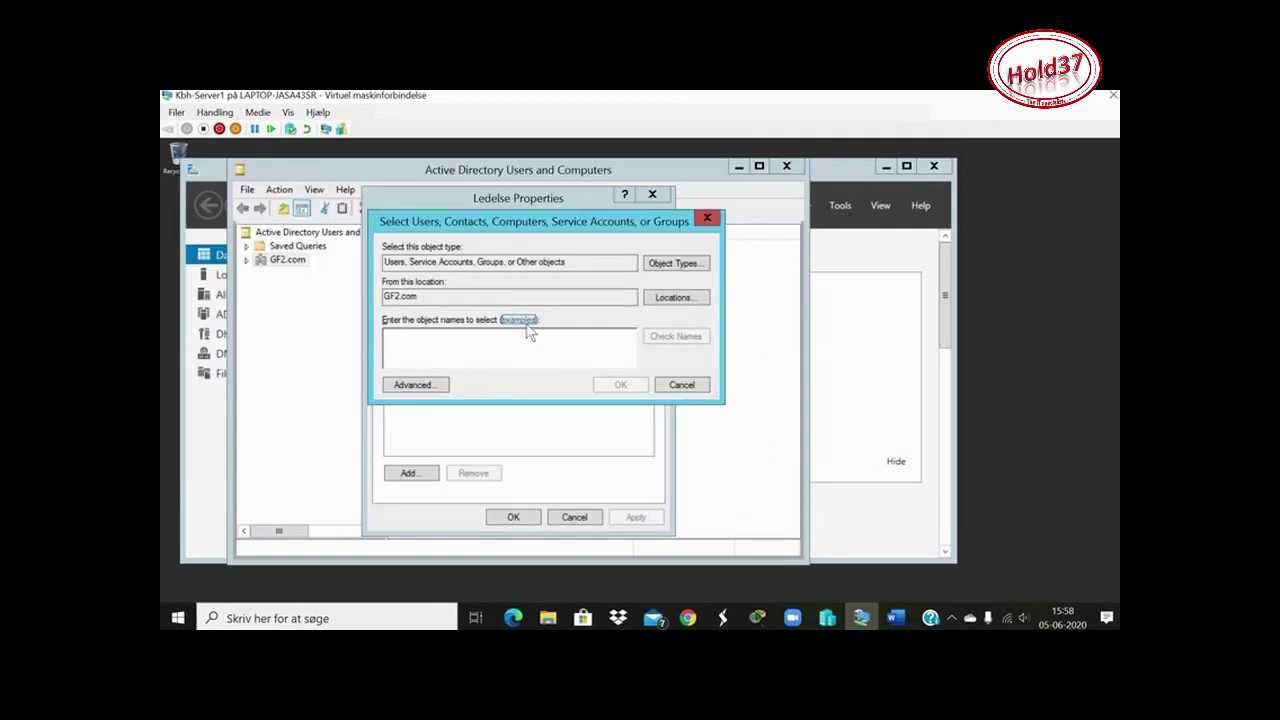
pyautogui.click(520, 320)
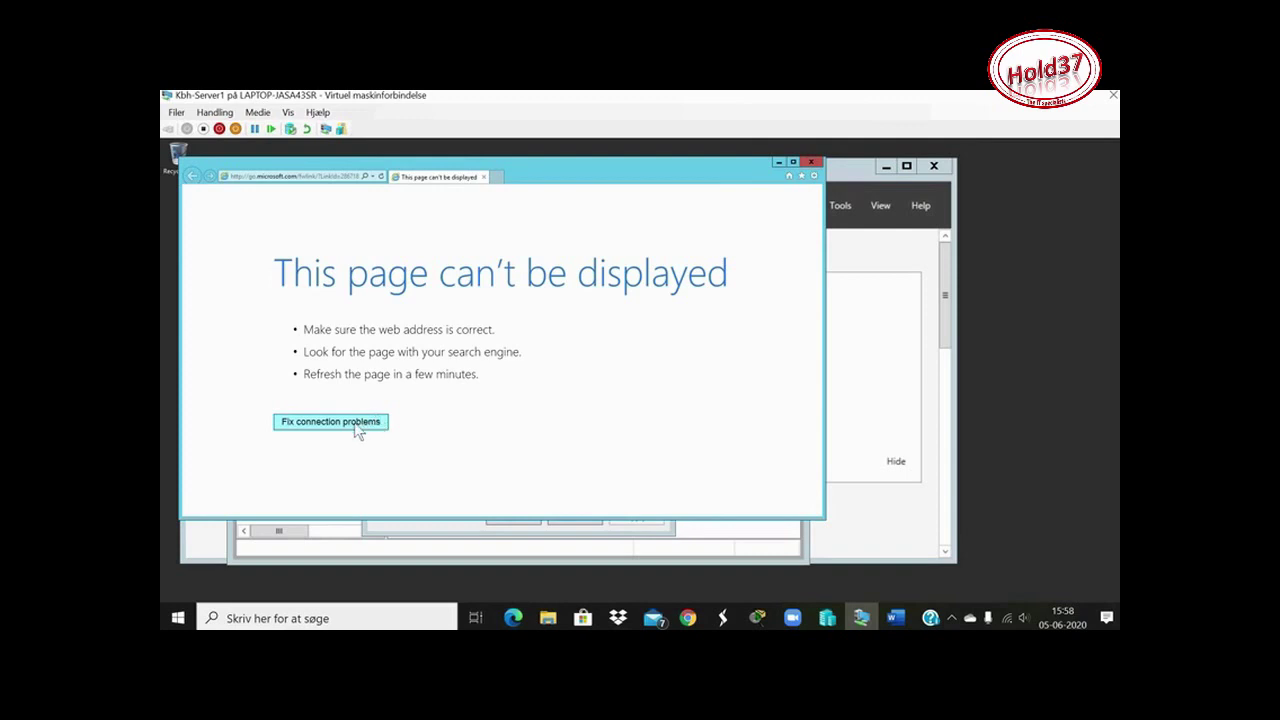
pyautogui.click(811, 162)
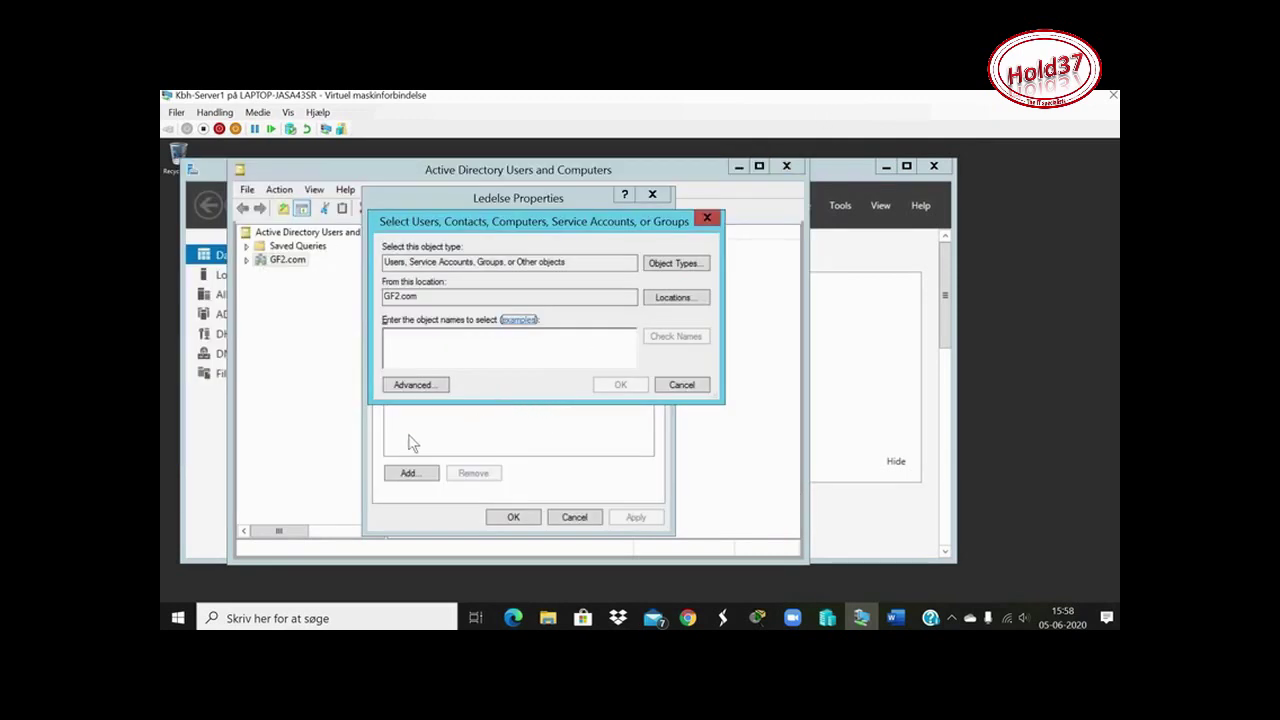
# In the advanced search, keep name matching as Starts with and review the object types
pyautogui.click(415, 385)
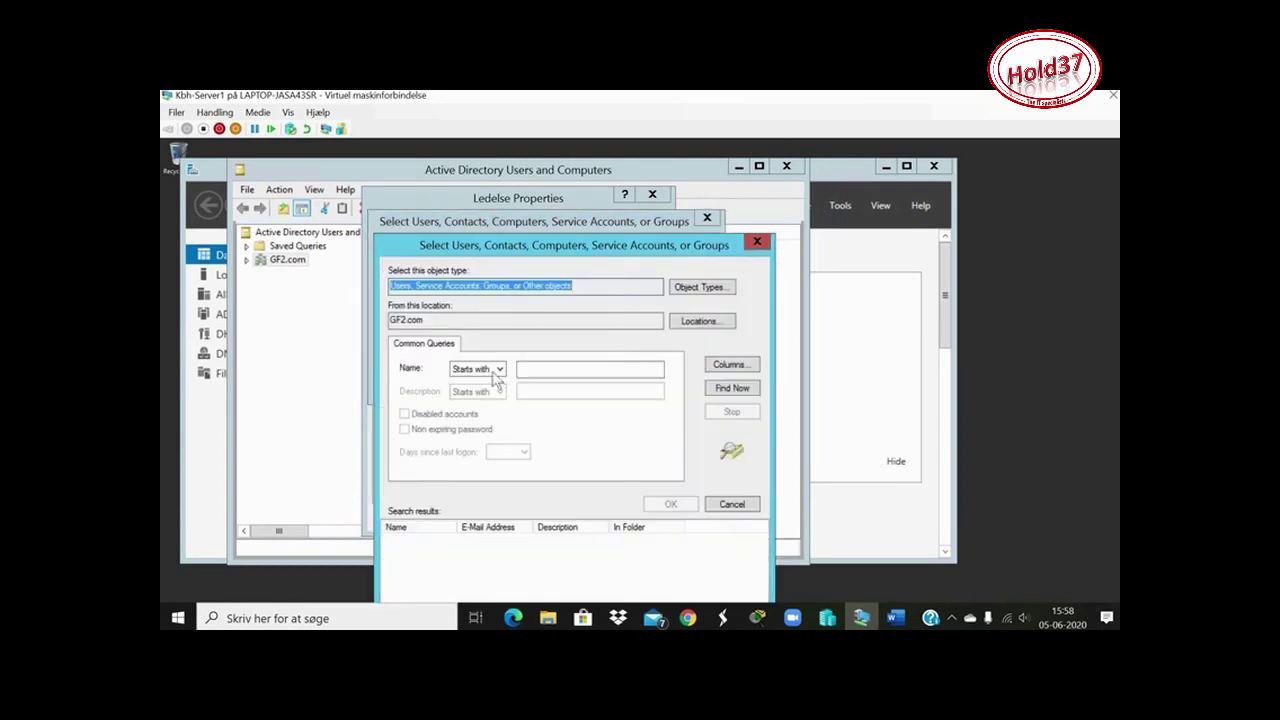
pyautogui.click(497, 369)
pyautogui.click(494, 381)
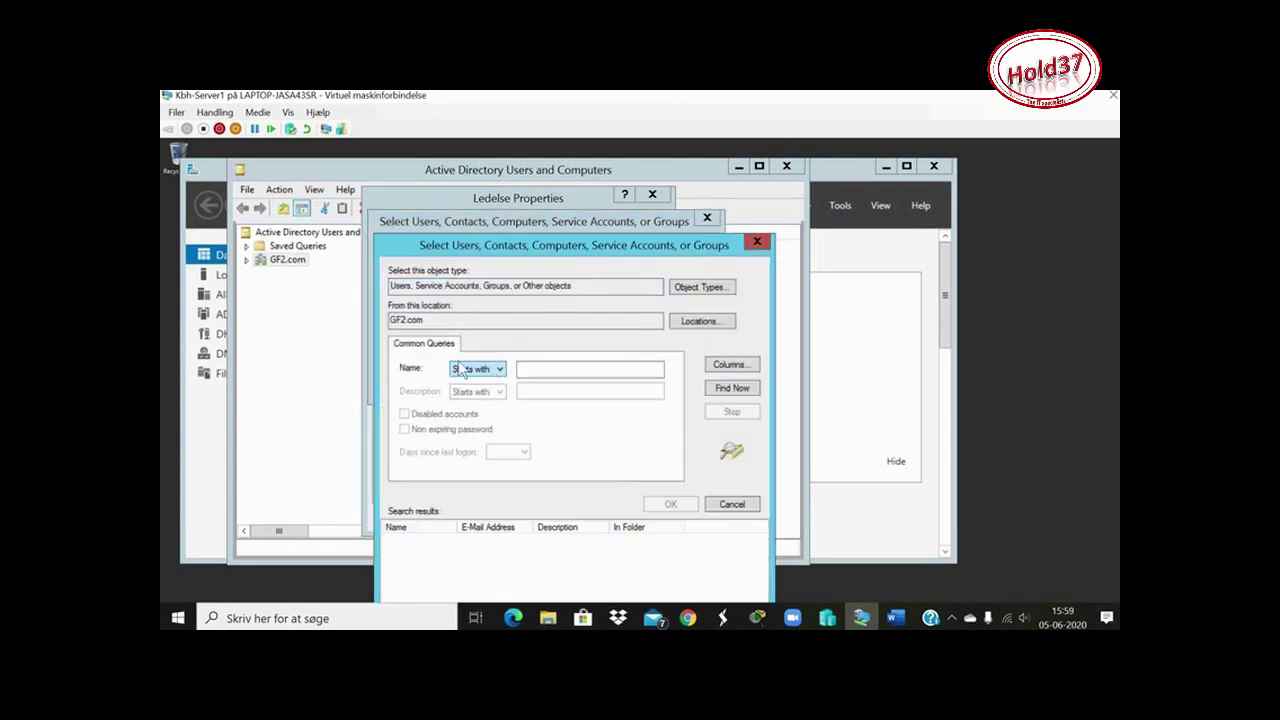
pyautogui.click(711, 292)
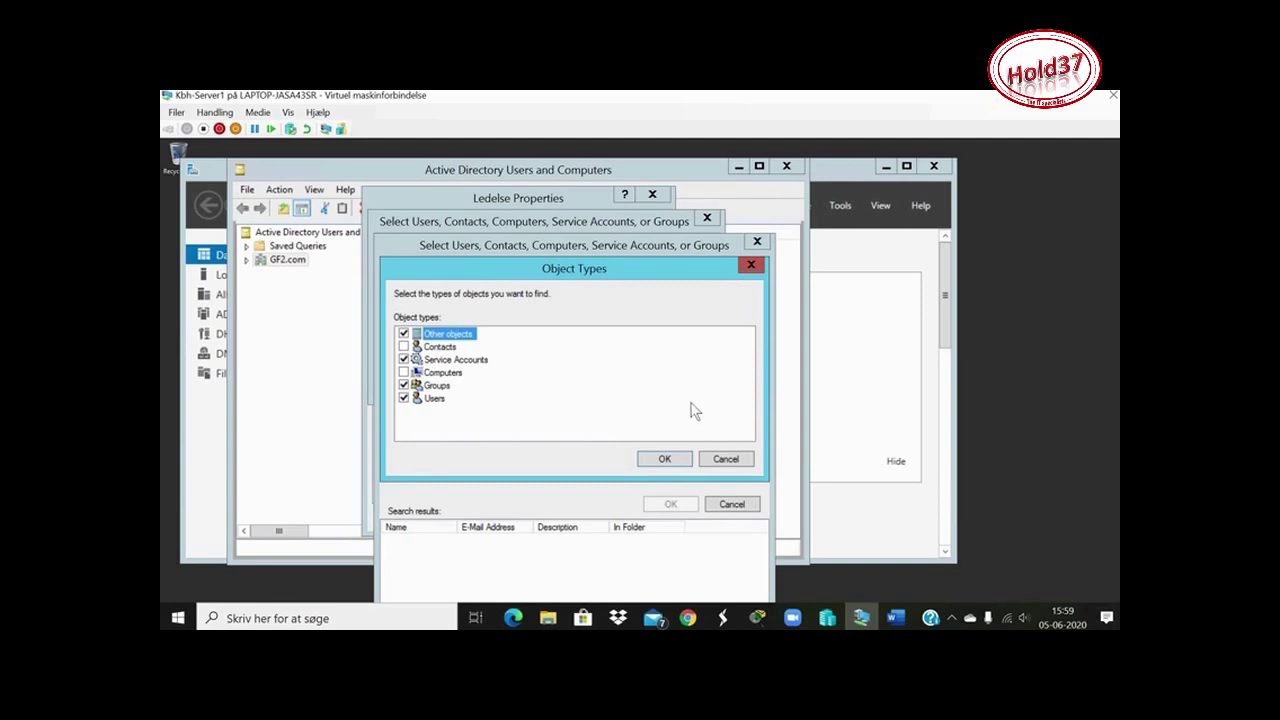
pyautogui.click(751, 266)
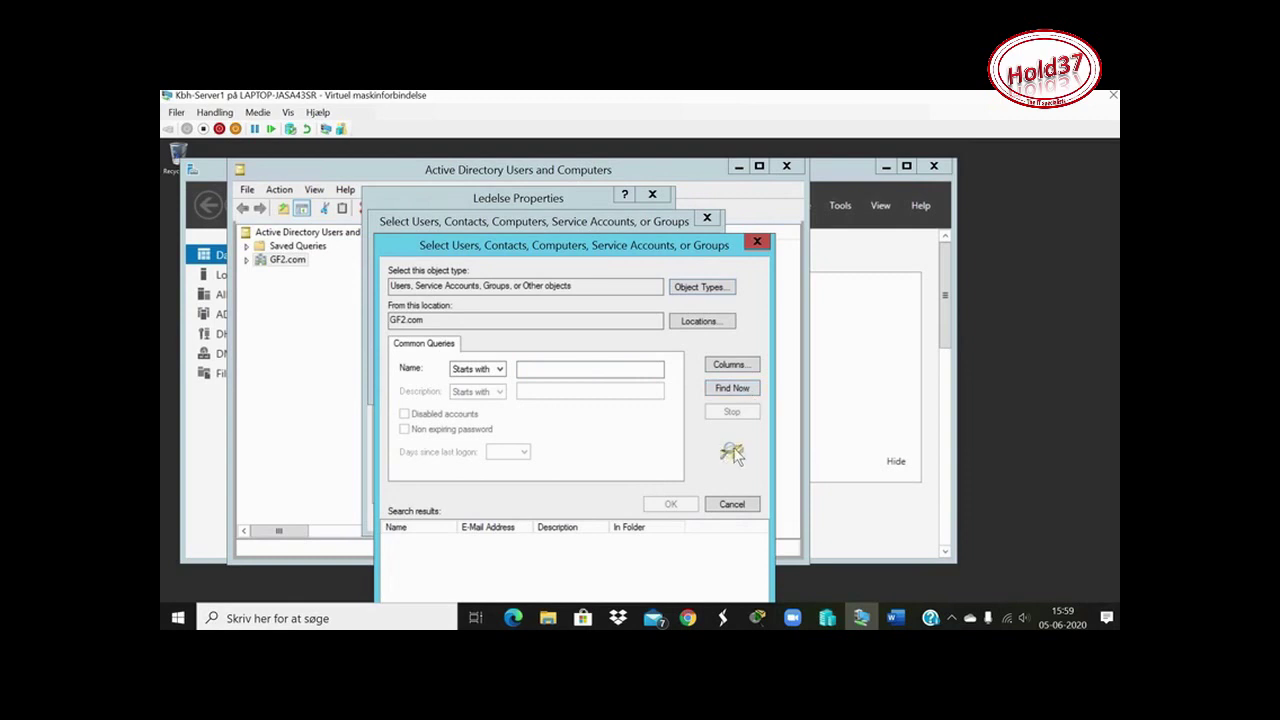
# List all GF2.com users and groups, browse the results, then cancel back to the basic picker
pyautogui.click(735, 391)
pyautogui.scroll(-2, 533, 522)
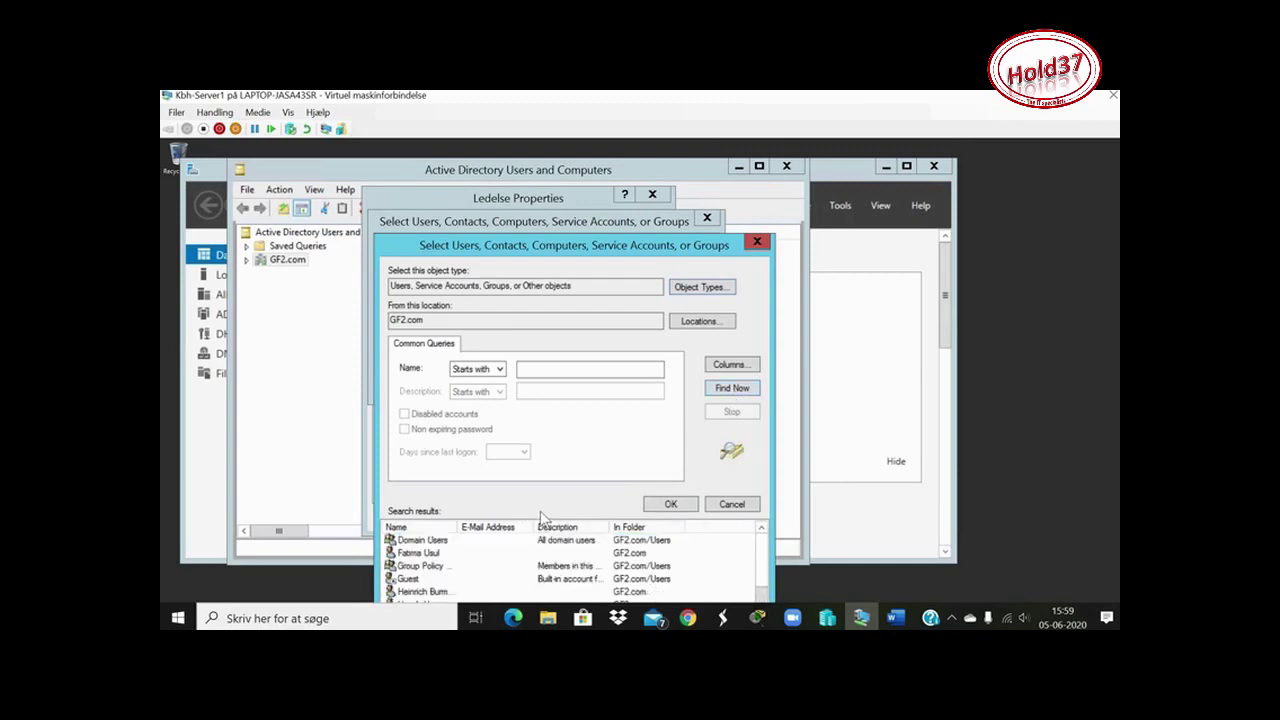
pyautogui.scroll(2, 544, 520)
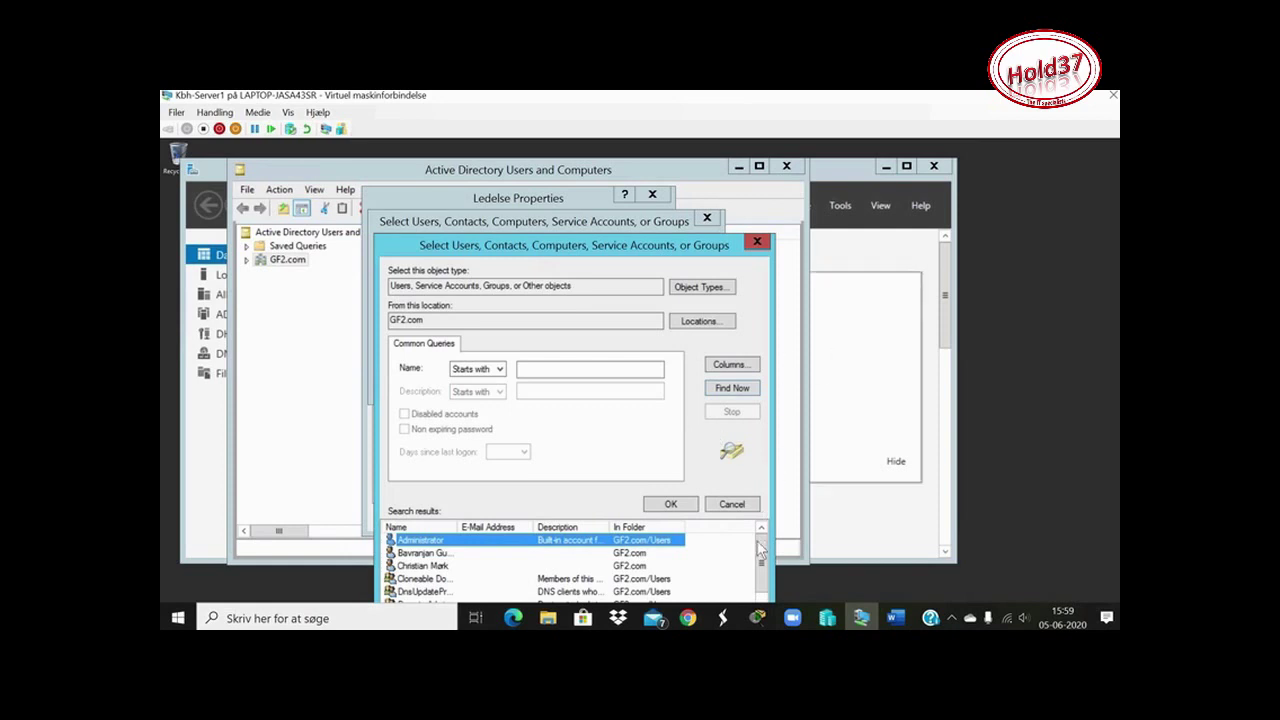
pyautogui.scroll(-2, 760, 585)
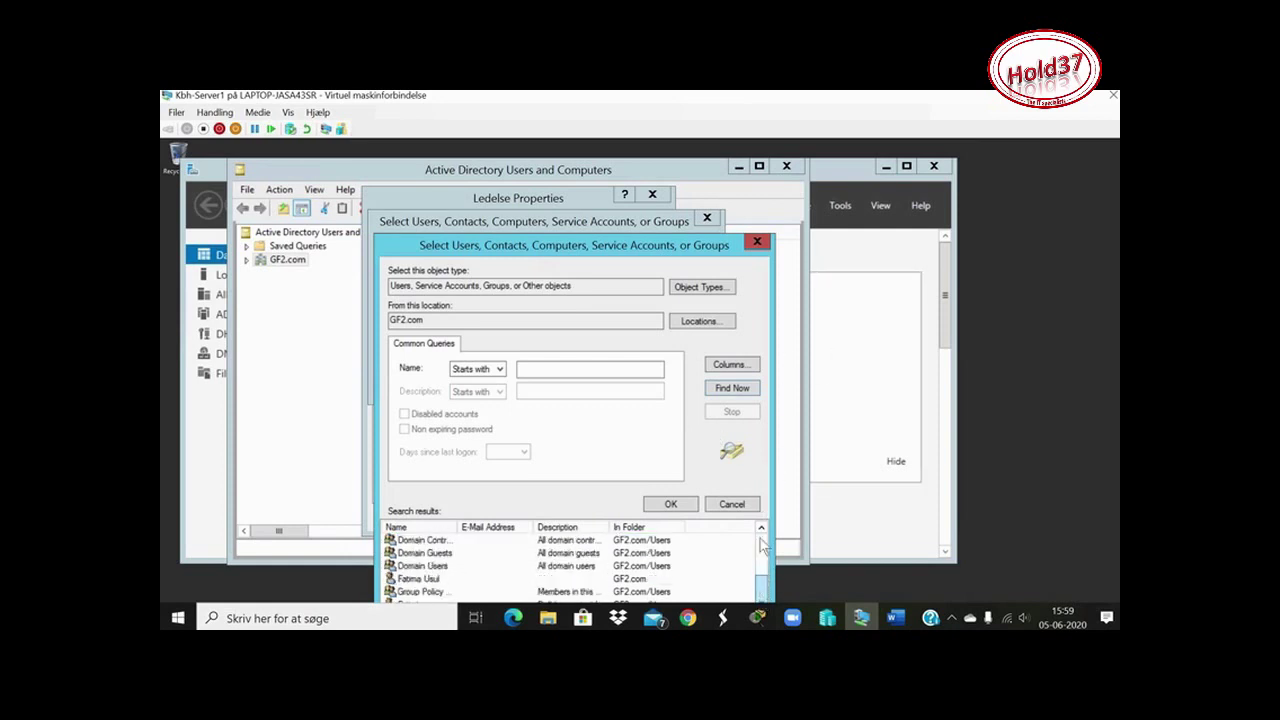
pyautogui.scroll(3, 761, 570)
pyautogui.scroll(-1, 753, 564)
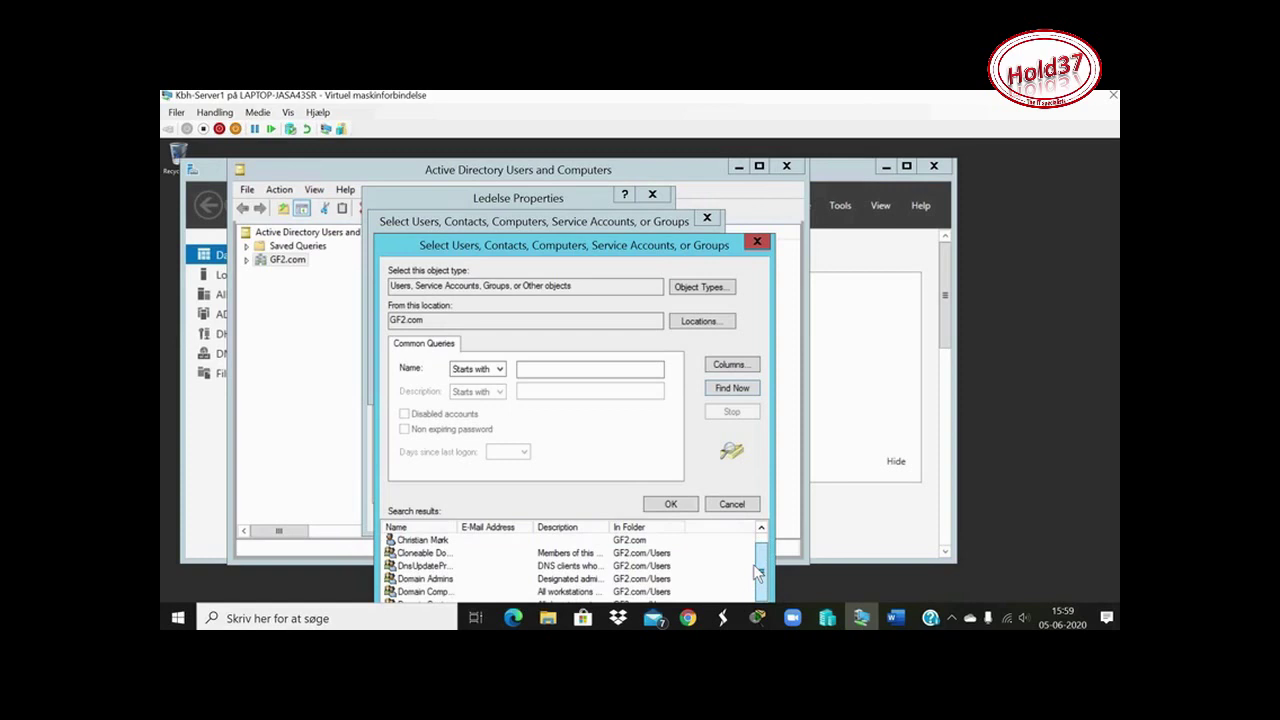
pyautogui.scroll(-3, 755, 590)
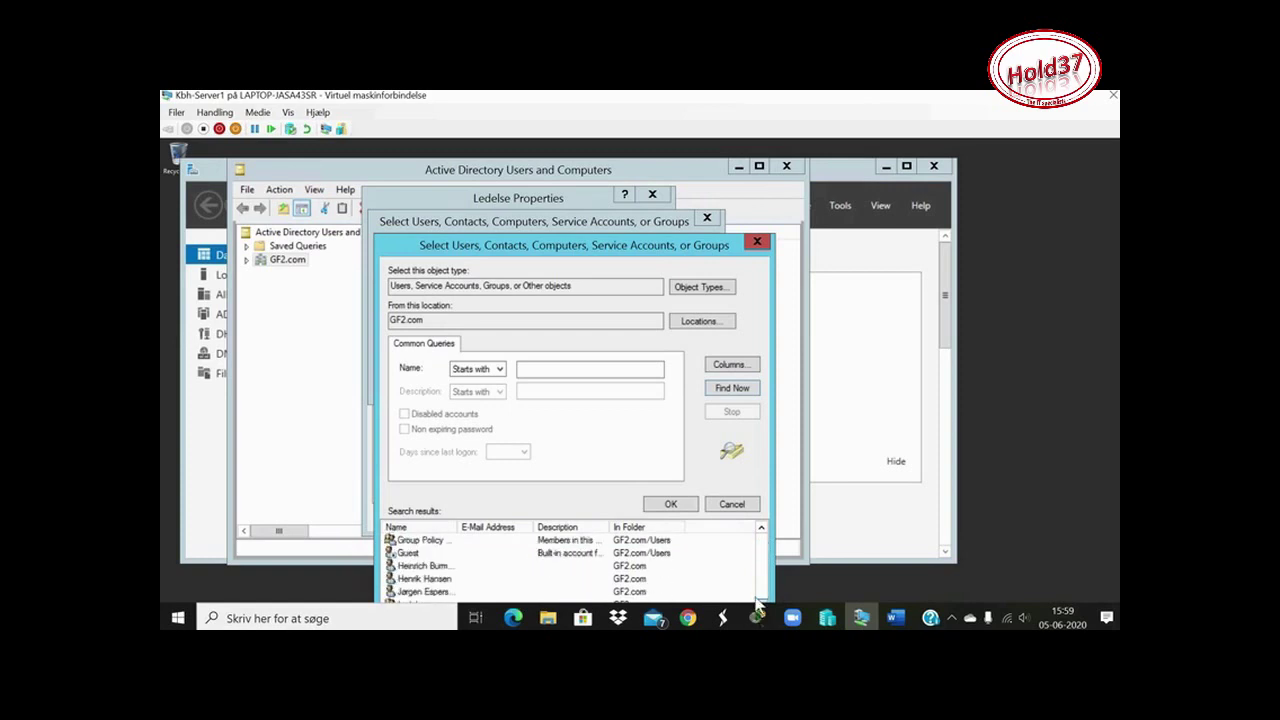
pyautogui.scroll(2, 758, 600)
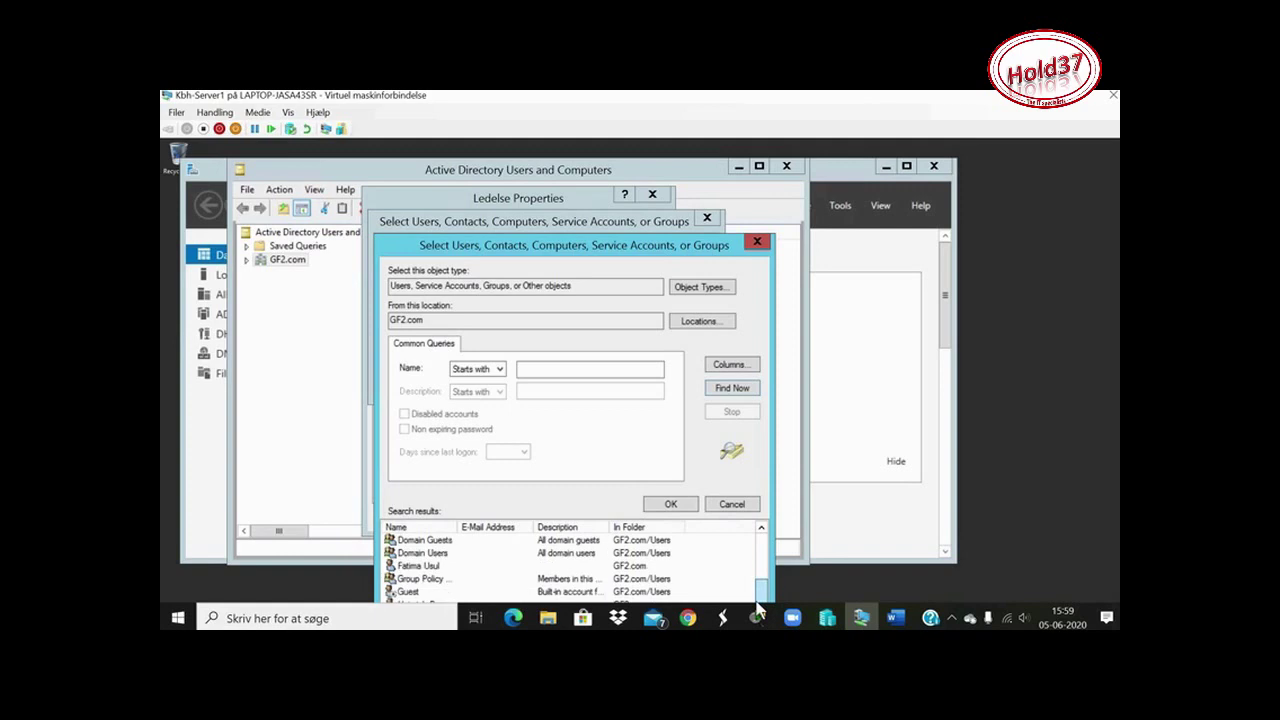
pyautogui.scroll(3, 762, 575)
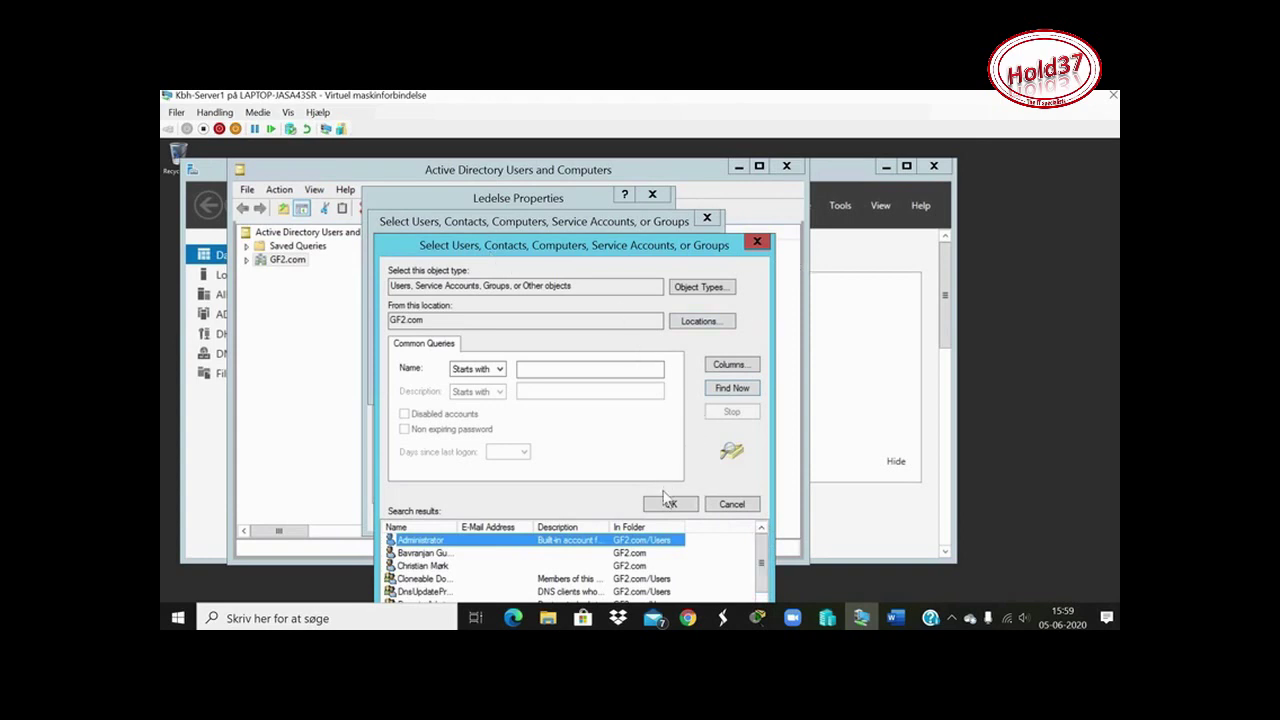
pyautogui.click(758, 243)
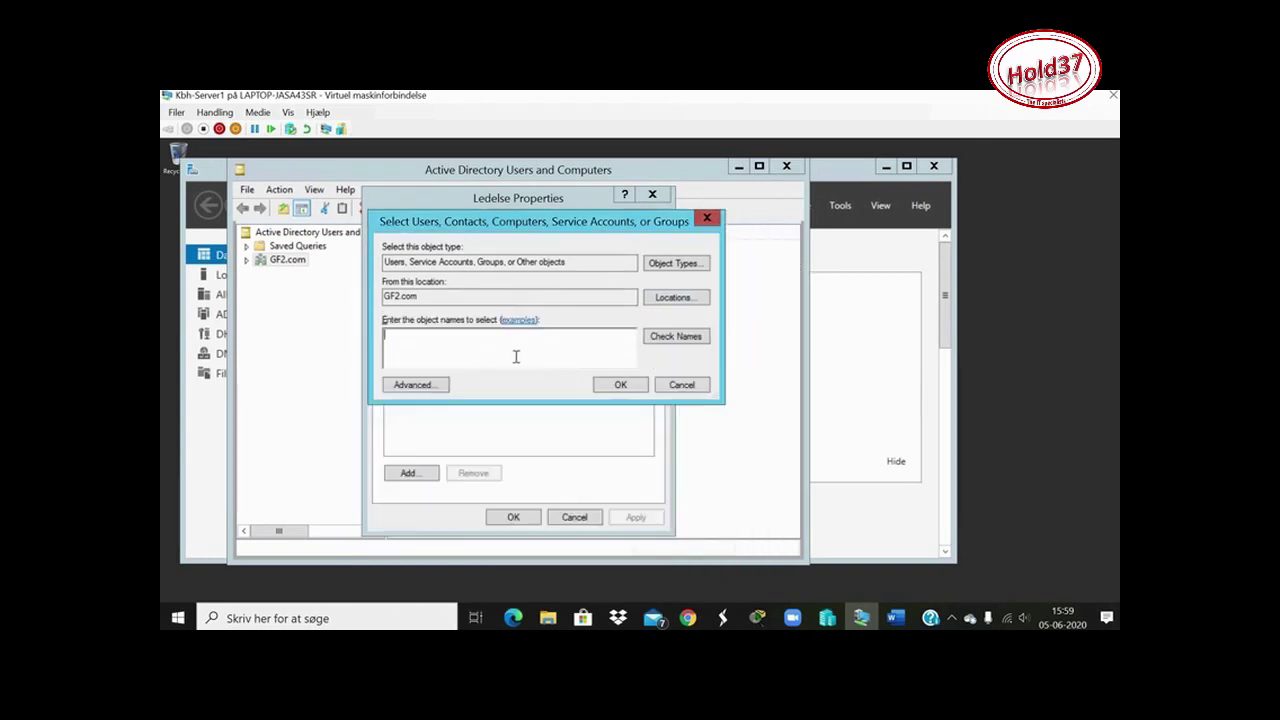
# Search all GF2.com accounts, pick the first user, and add them to Ledelse's members
pyautogui.click(412, 385)
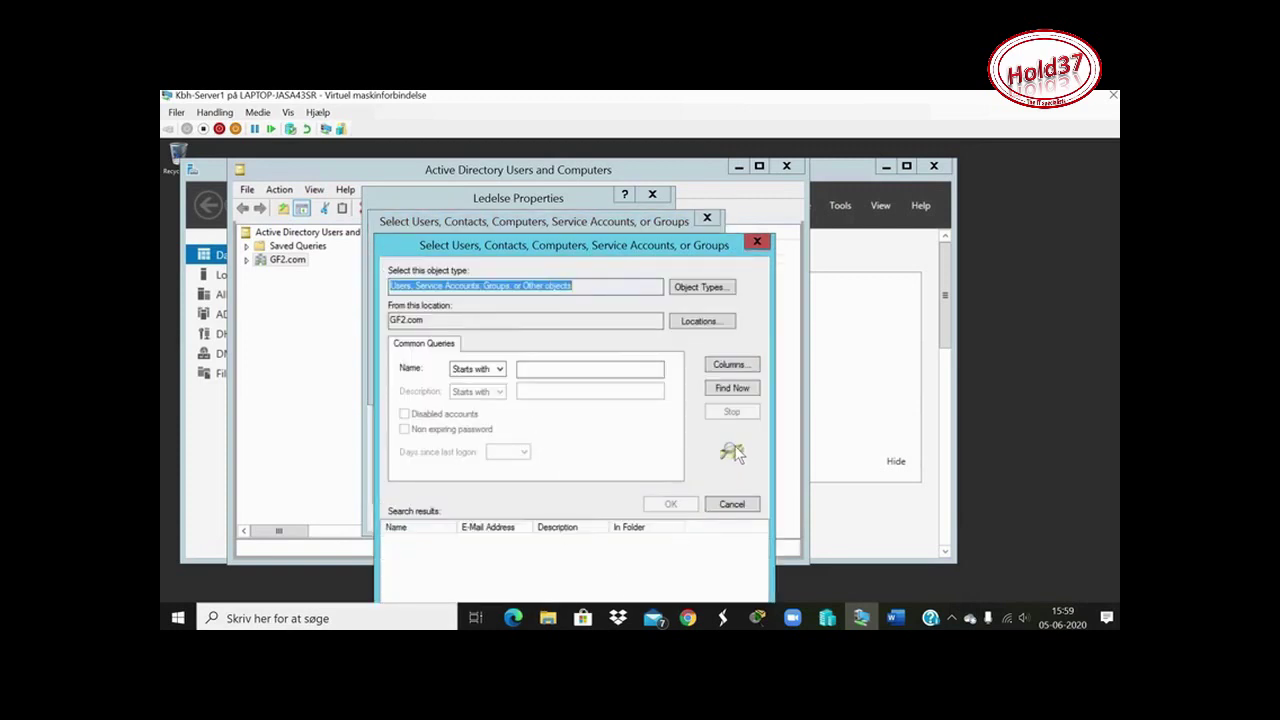
pyautogui.click(732, 388)
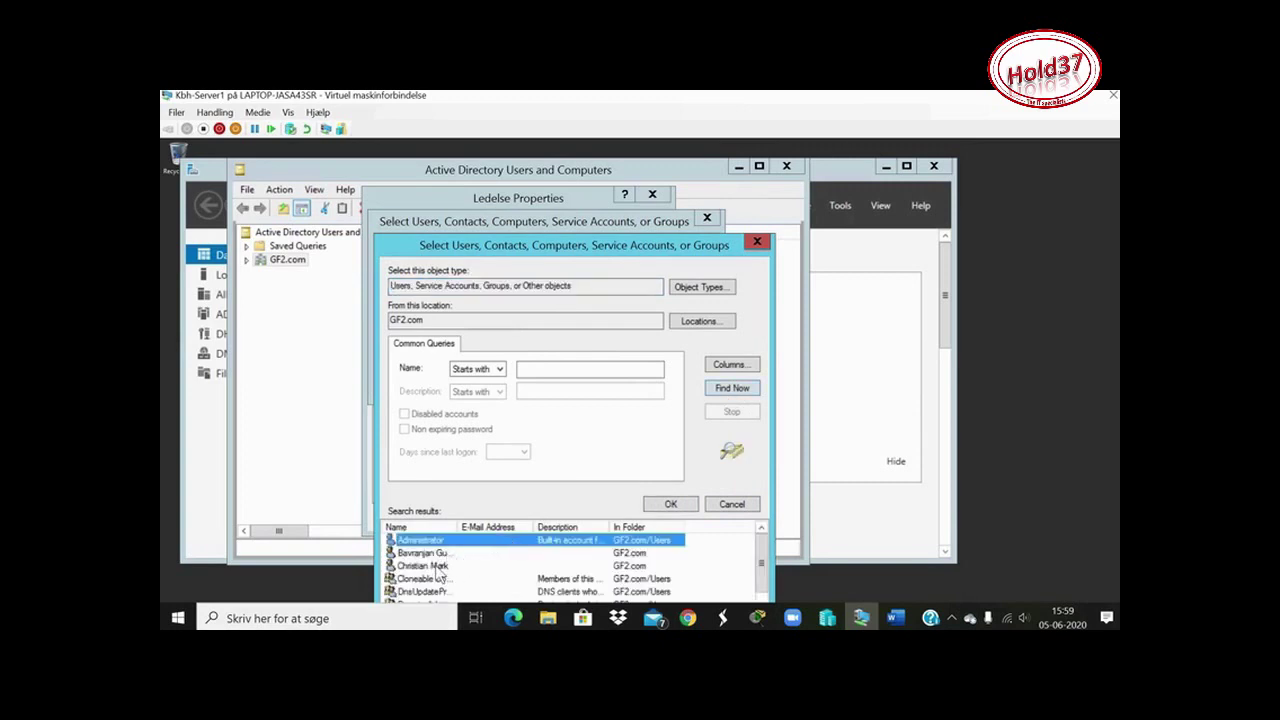
pyautogui.click(437, 567)
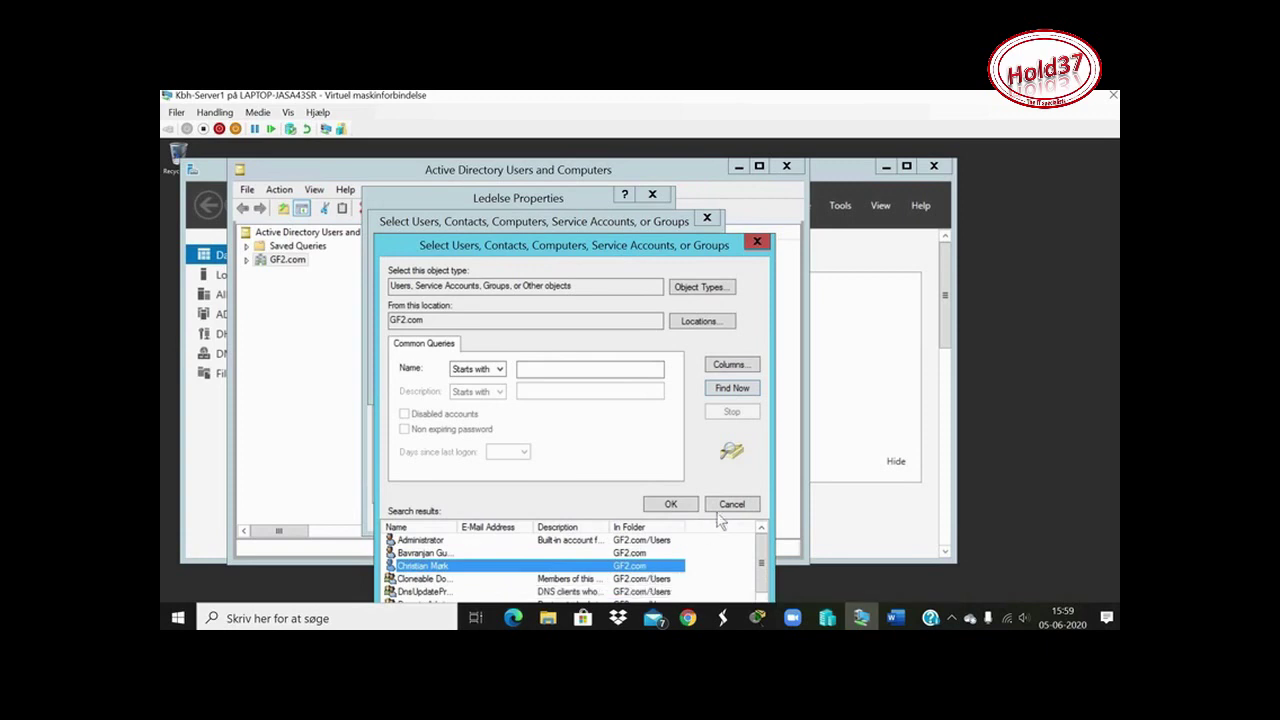
pyautogui.click(672, 503)
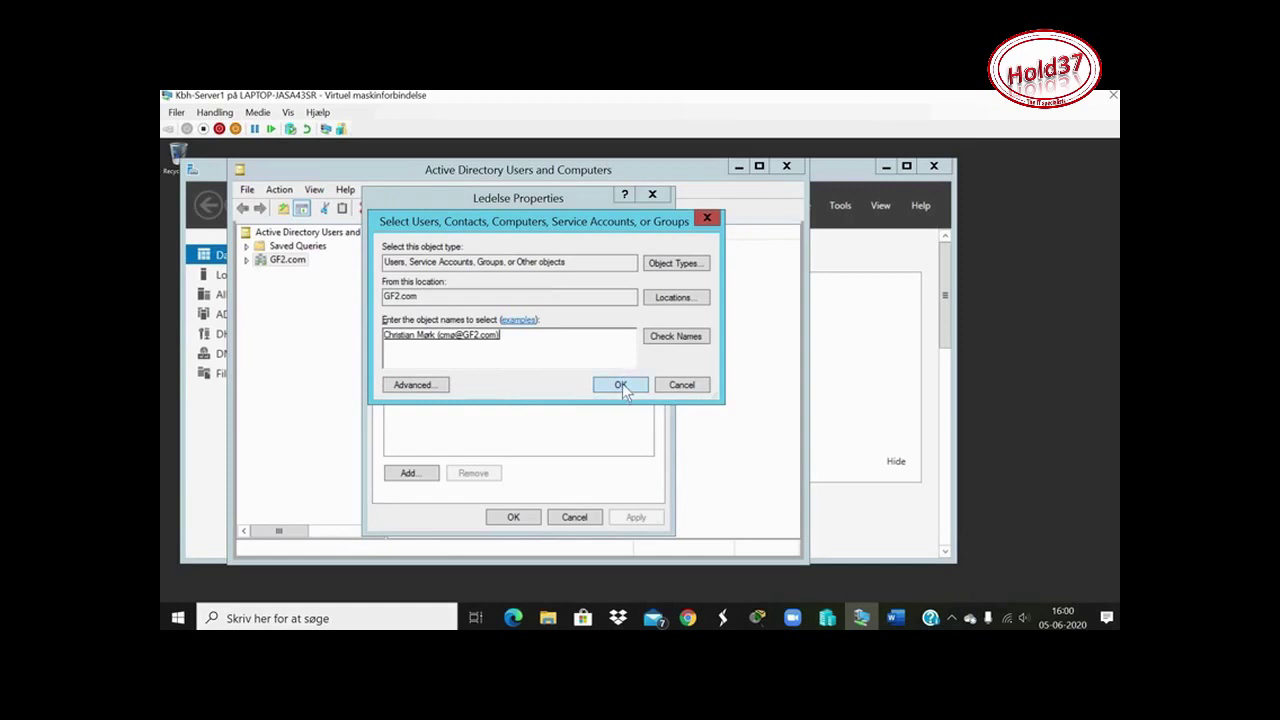
pyautogui.click(620, 385)
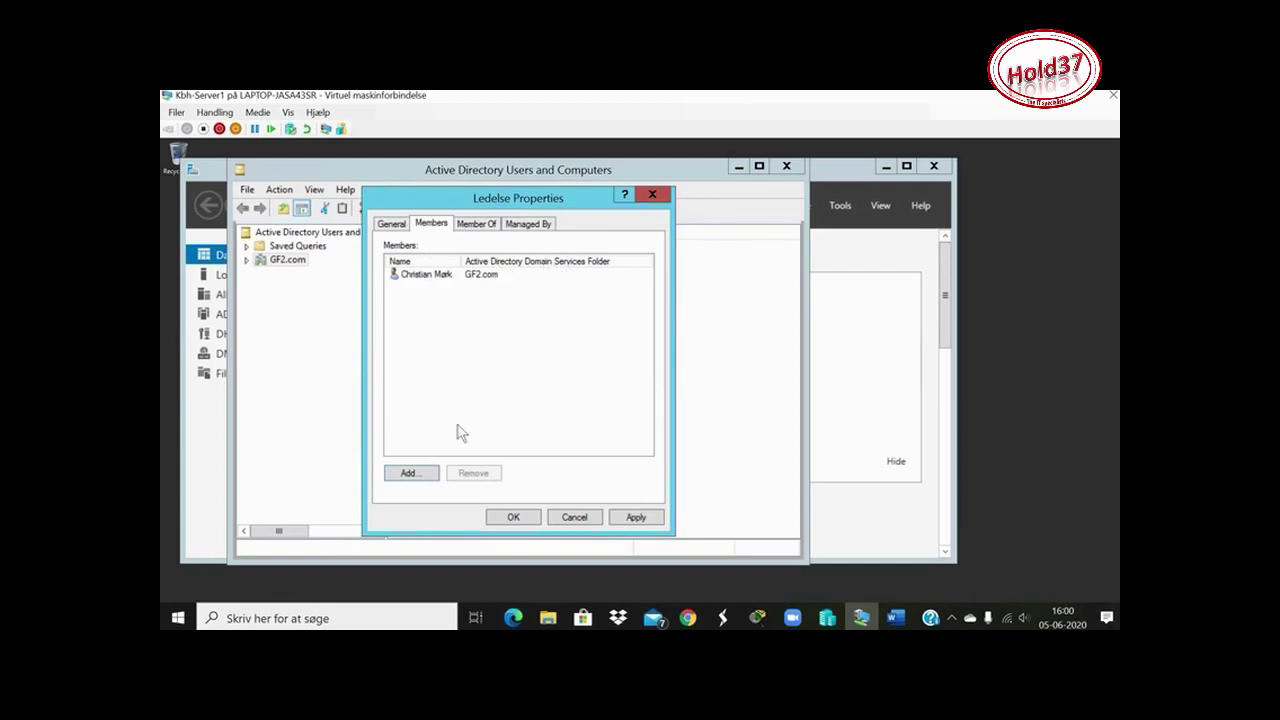
# Open the member picker from the Ledelse Members tab to add another user
pyautogui.click(414, 474)
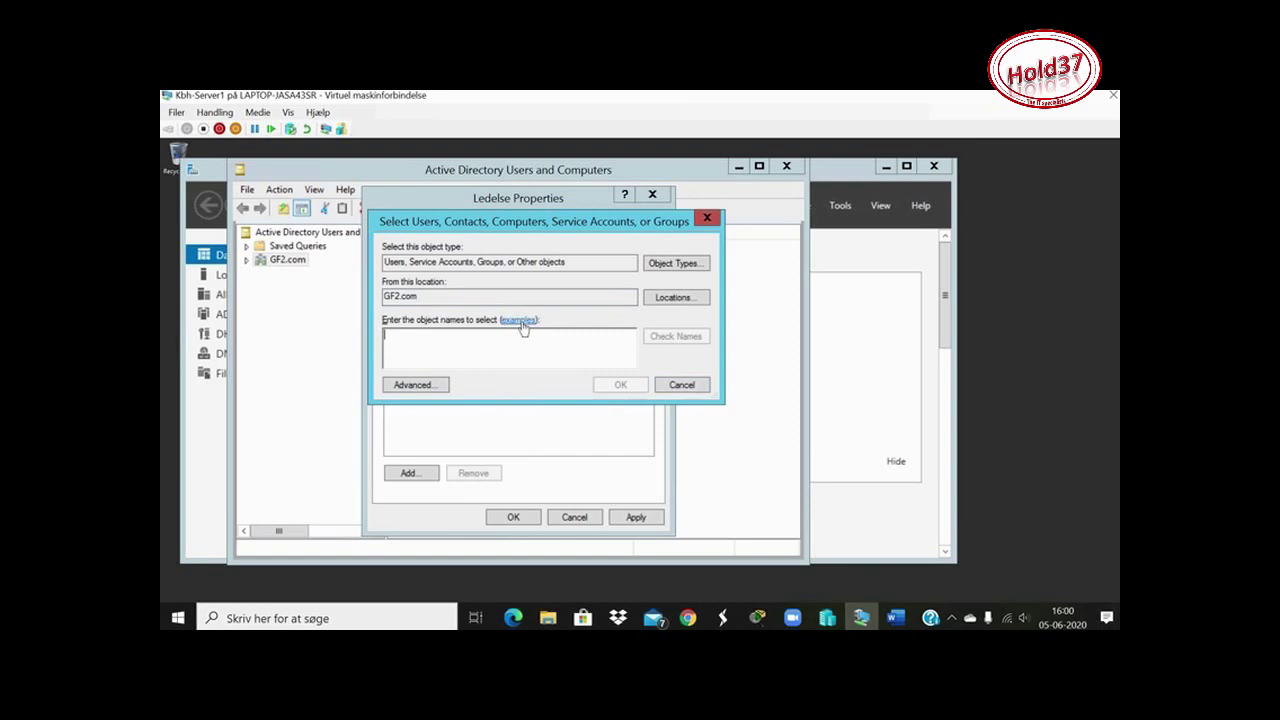
# Search all GF2.com accounts, pick the second user, and confirm them for Ledelse, leaving Locations unchanged
pyautogui.click(430, 386)
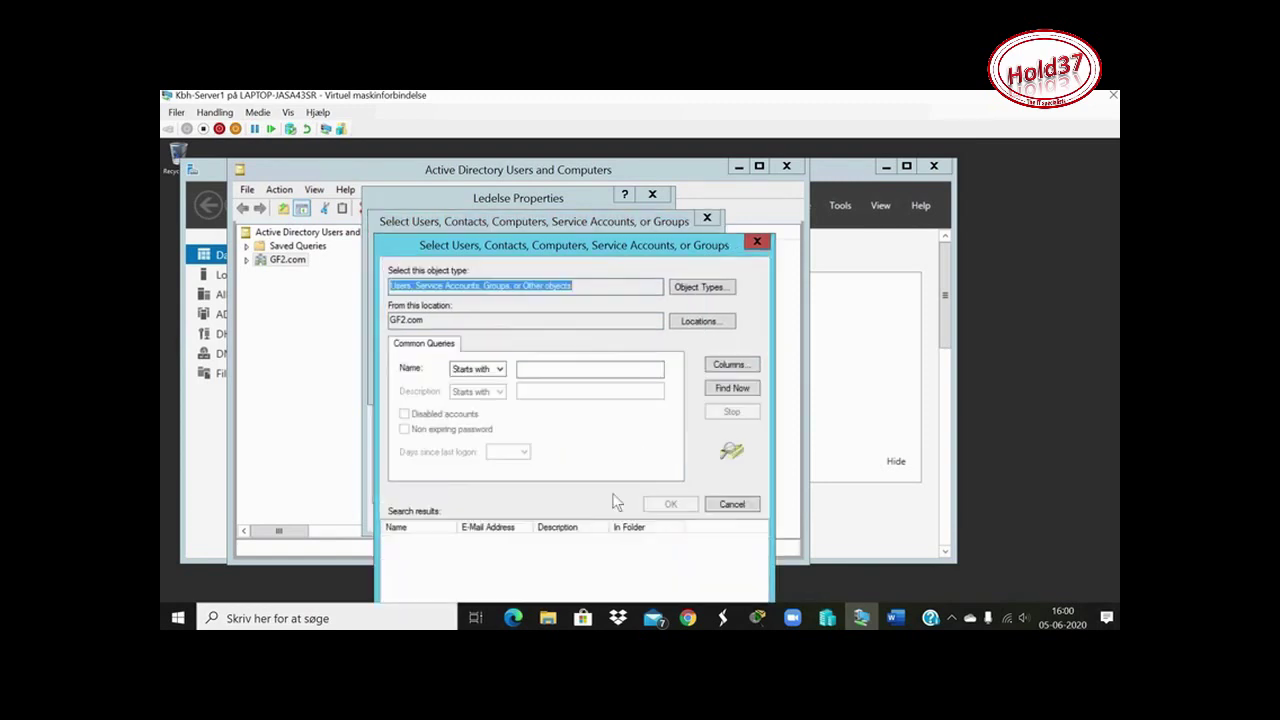
pyautogui.click(731, 390)
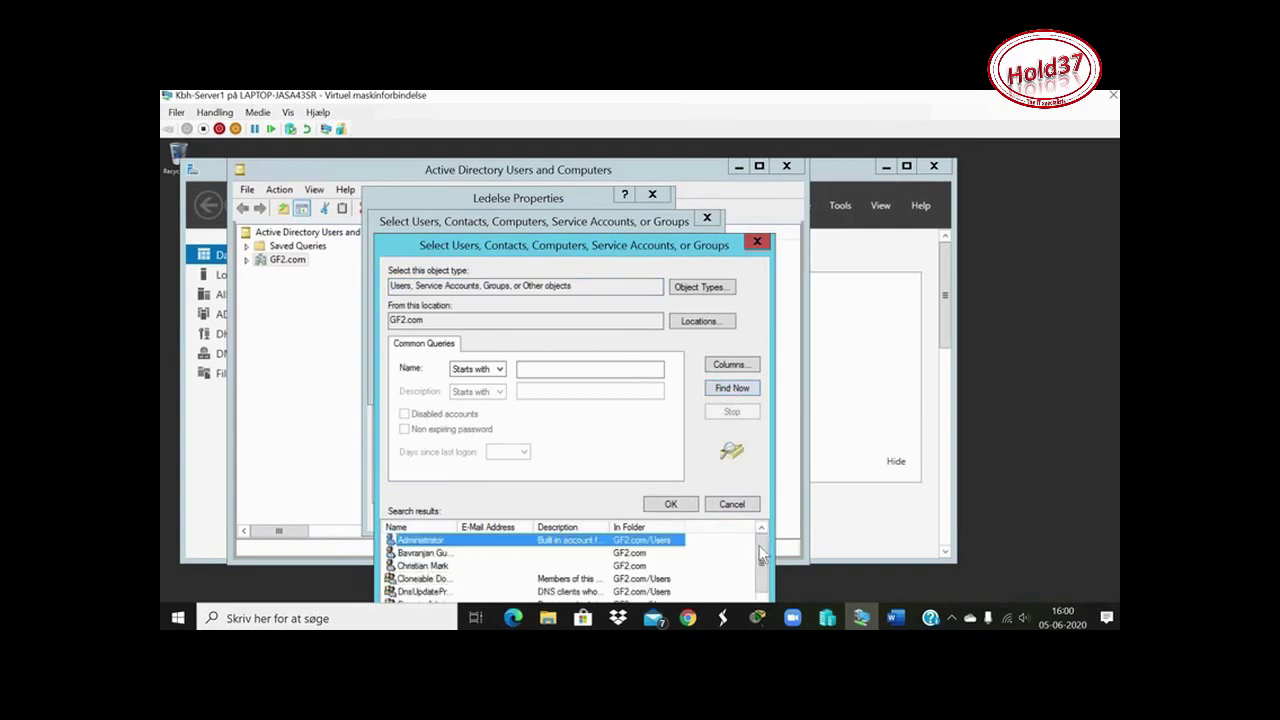
pyautogui.scroll(-3, 762, 567)
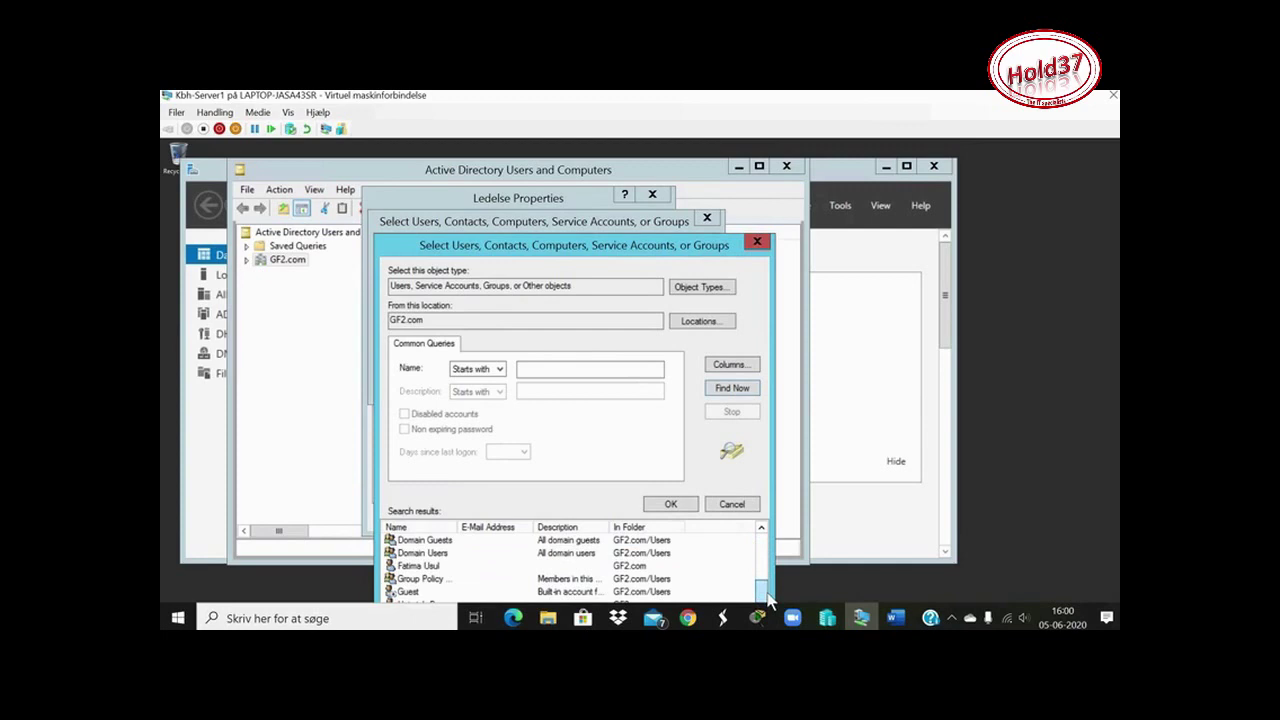
pyautogui.click(428, 567)
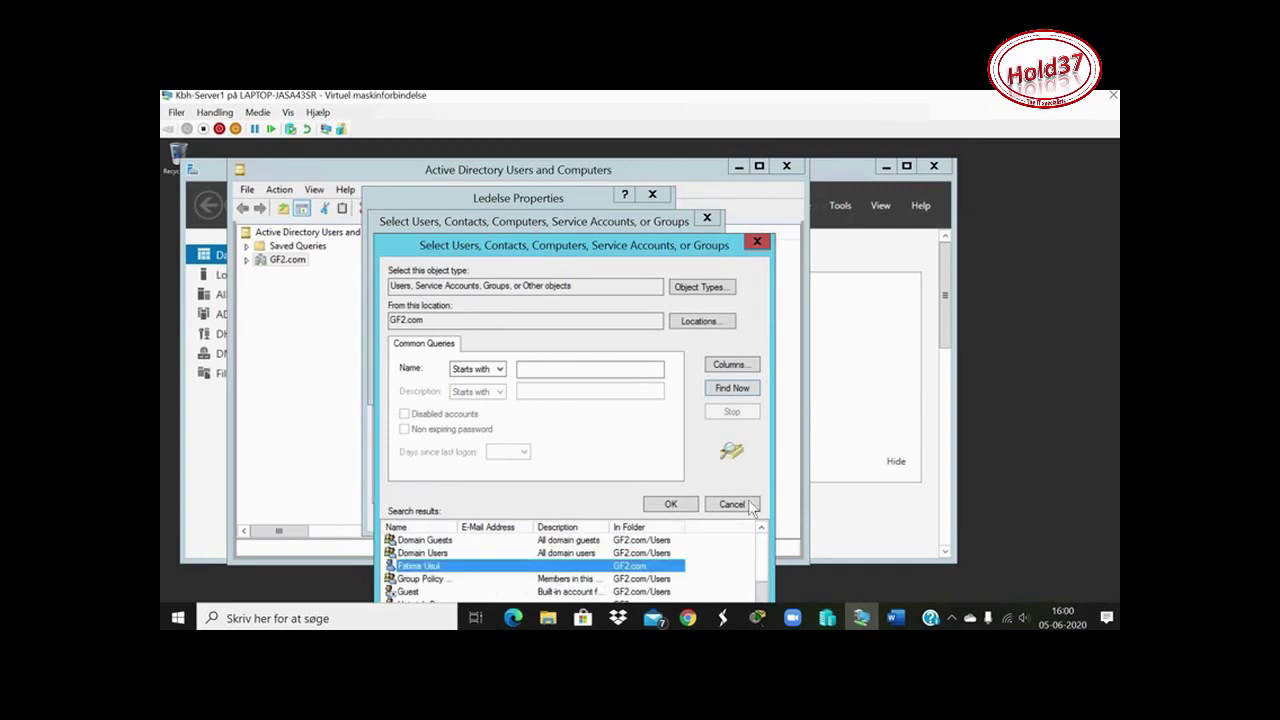
pyautogui.click(684, 508)
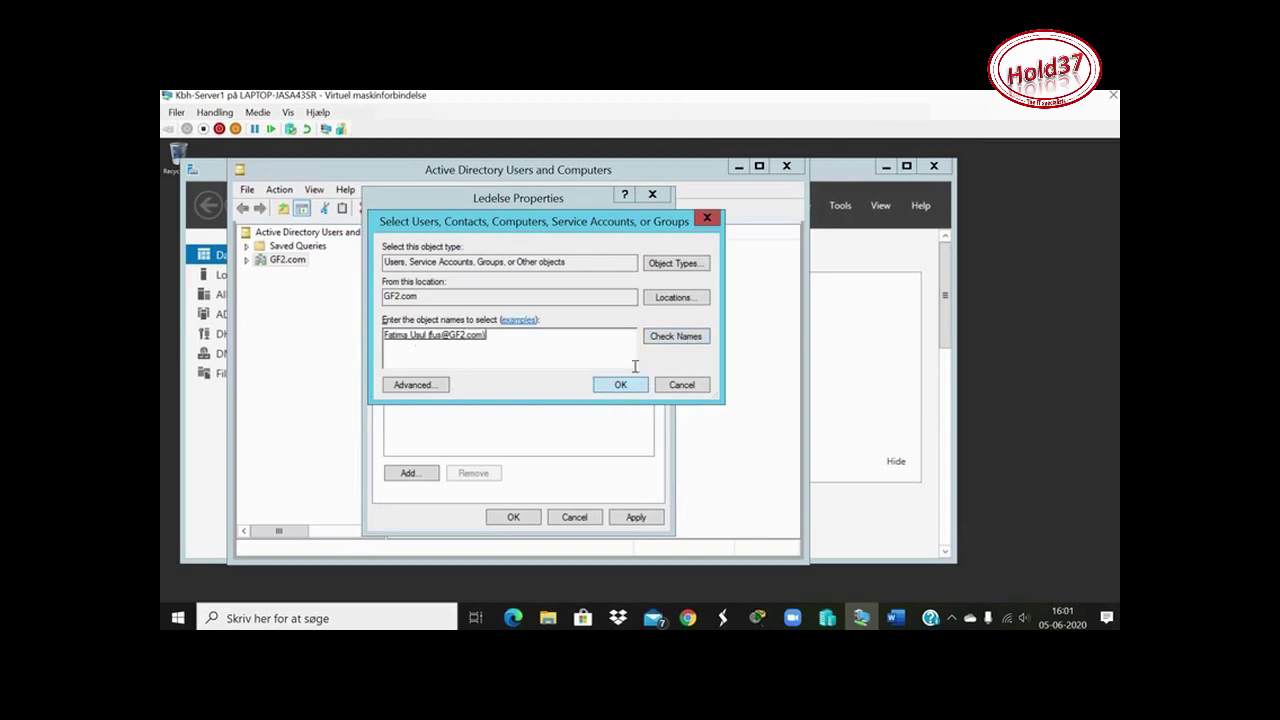
pyautogui.click(672, 300)
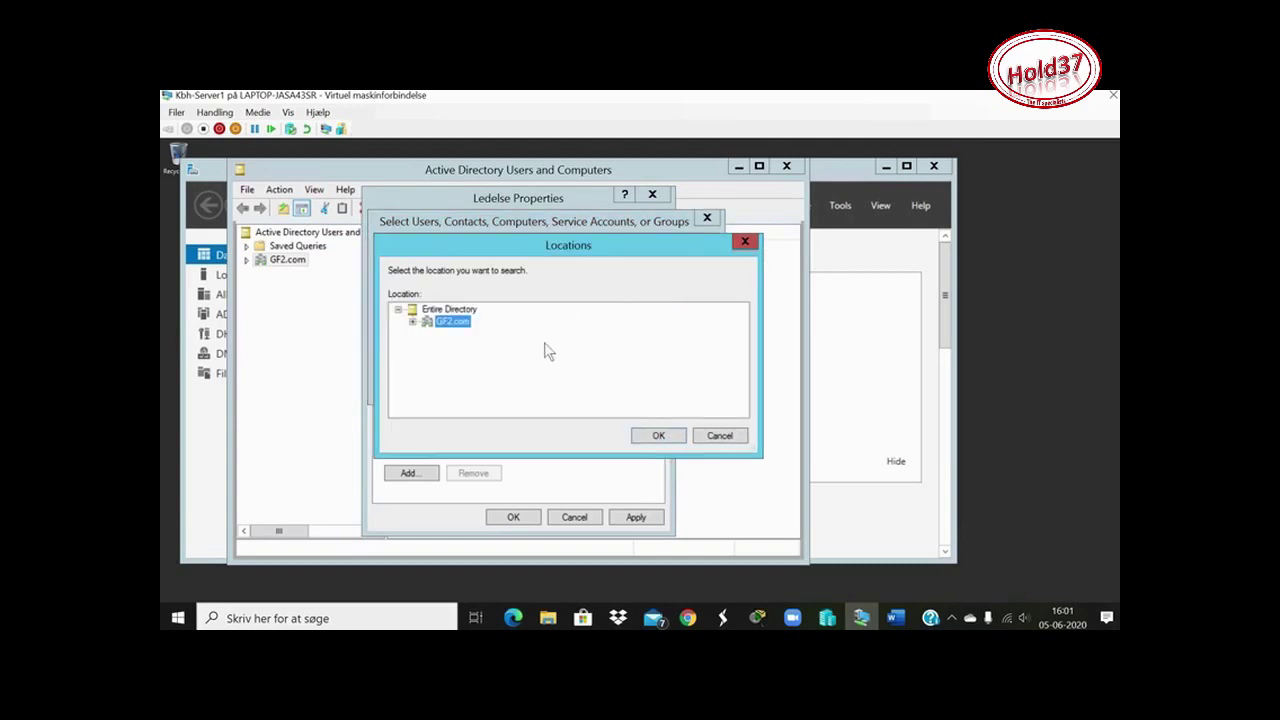
pyautogui.click(748, 245)
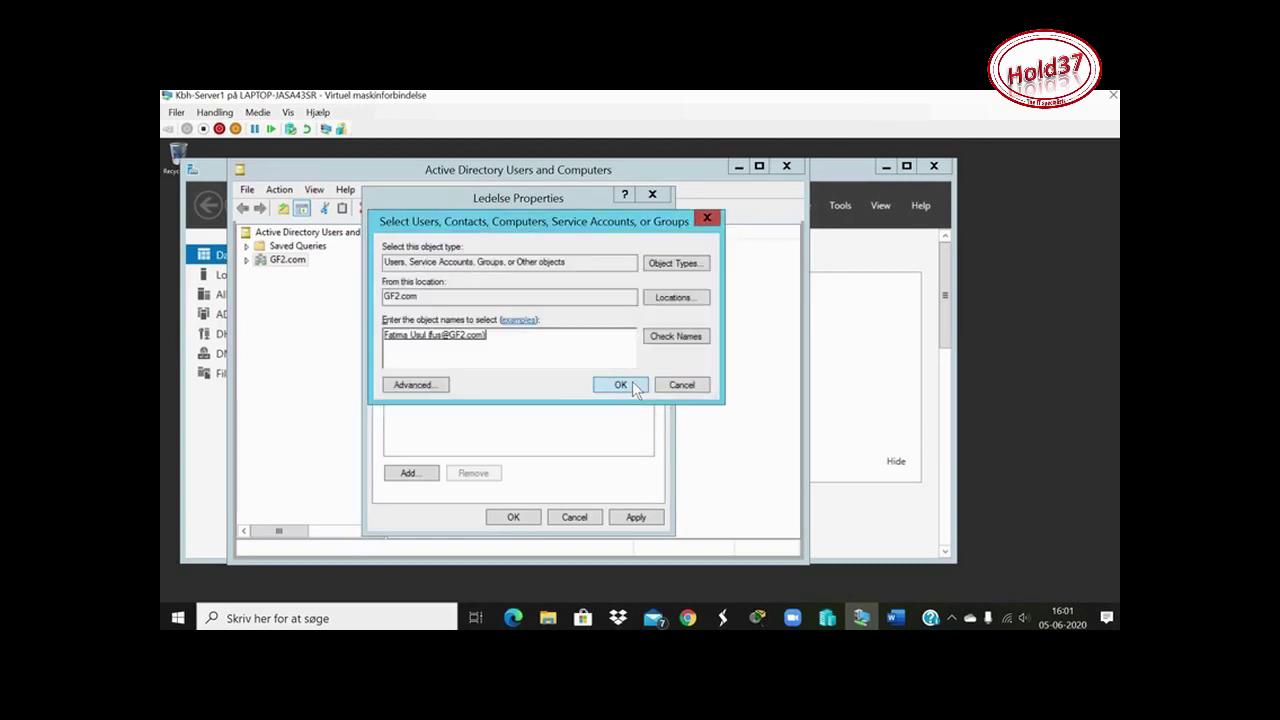
pyautogui.click(620, 385)
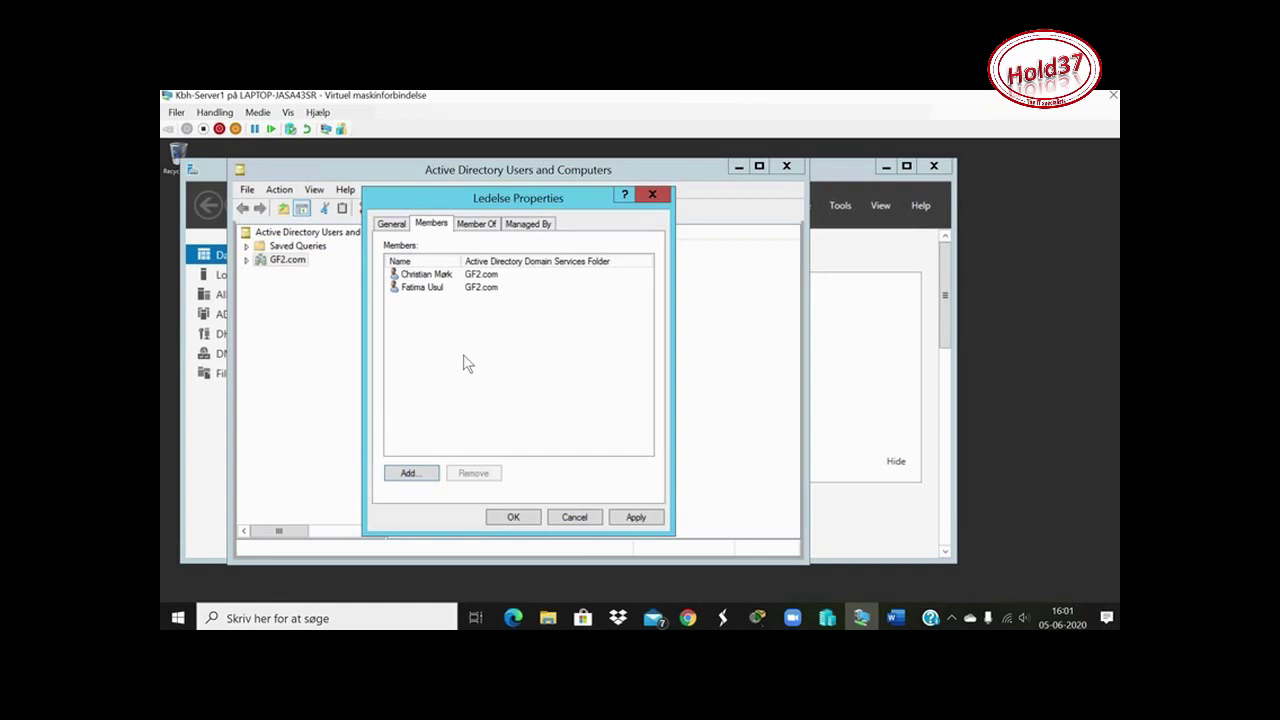
# Show the Ledelse group's general settings: Global scope, Distribution type
pyautogui.click(393, 226)
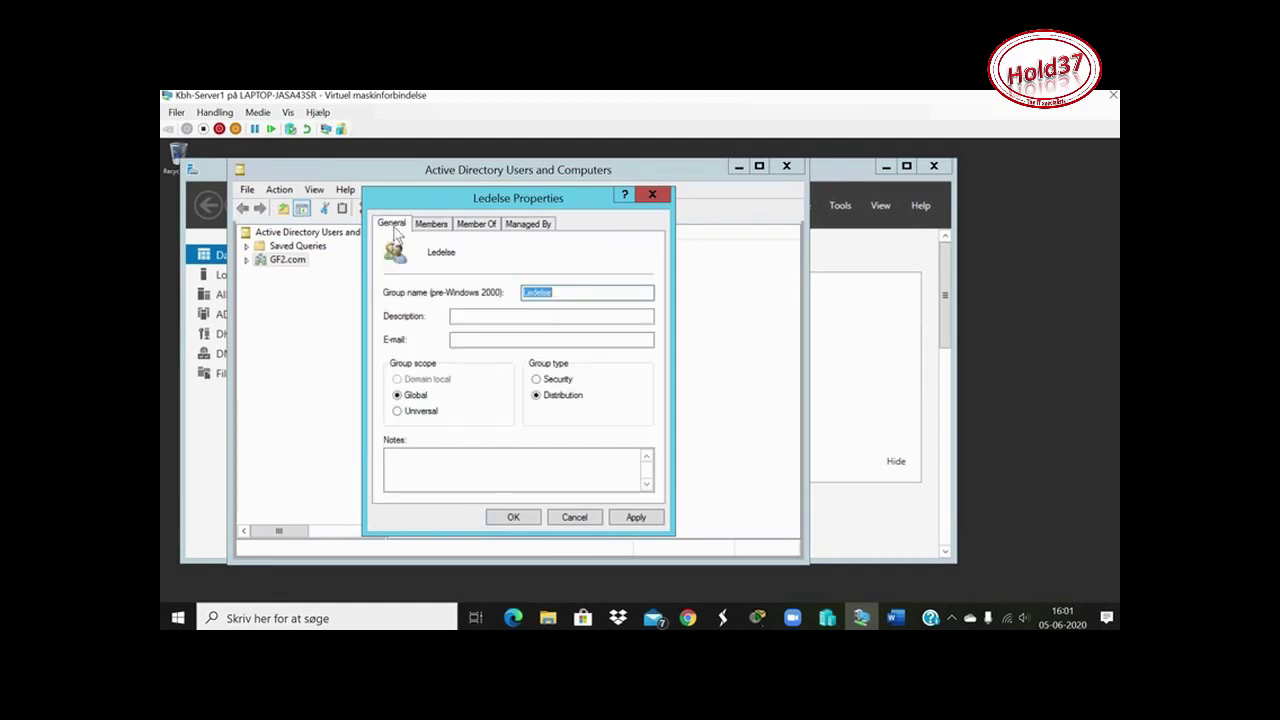